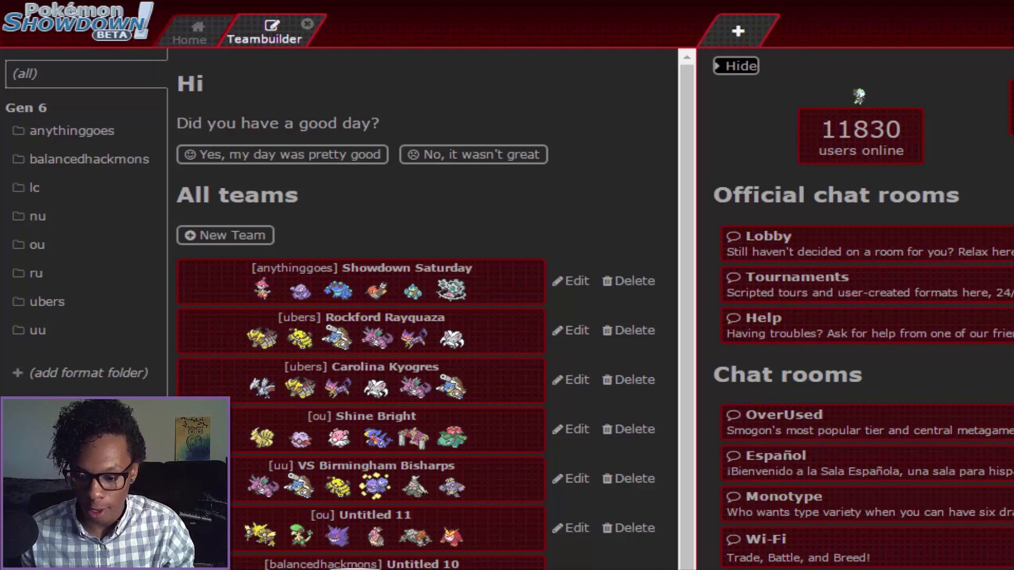
Delete the stray character at the start of the lower team-planning note's first line.
key(alt+Tab)
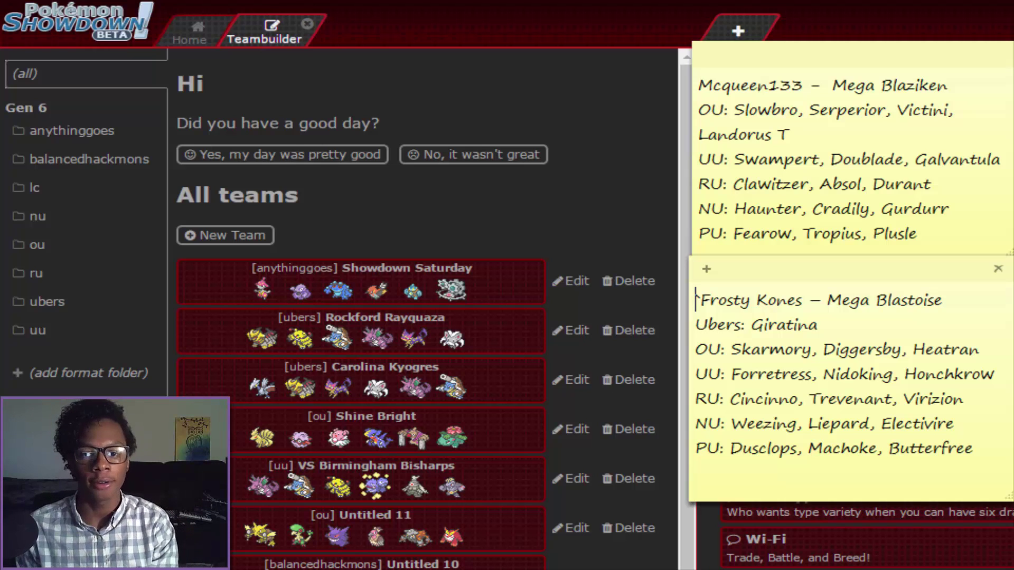
key(Delete)
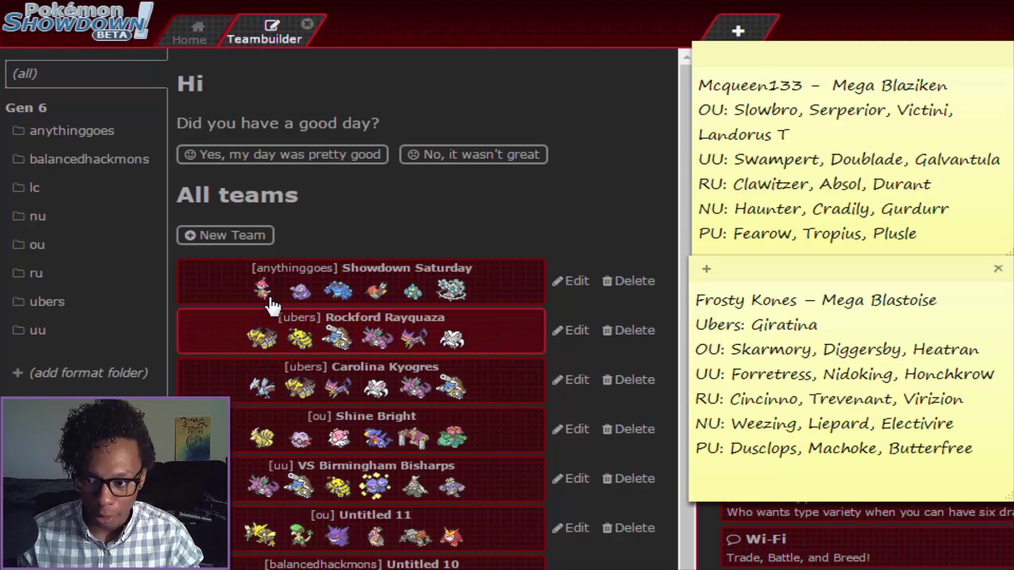
Create a new team in the Ubers format and begin adding its first Pokémon.
click(263, 239)
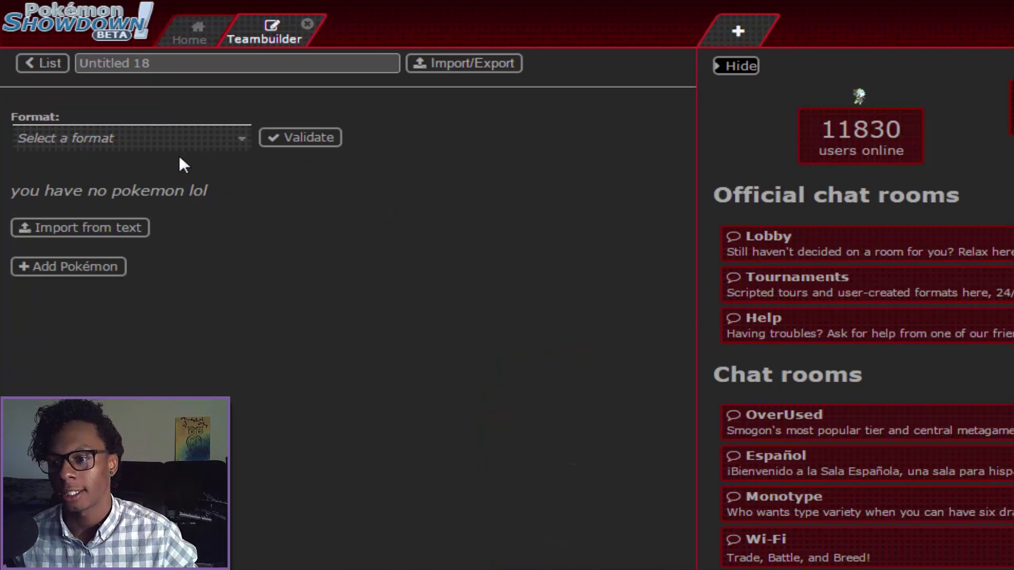
click(195, 138)
click(202, 138)
click(204, 140)
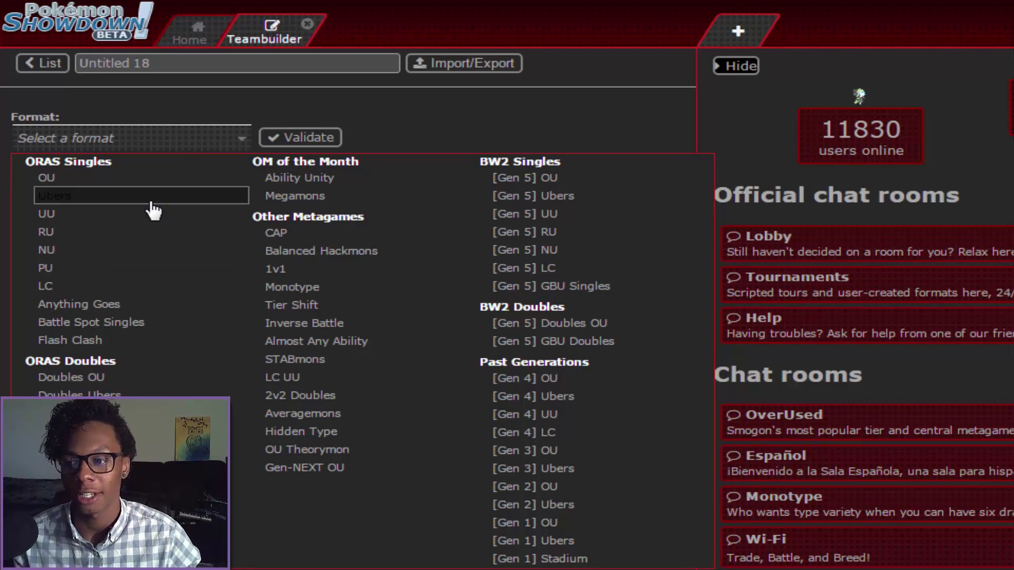
click(150, 196)
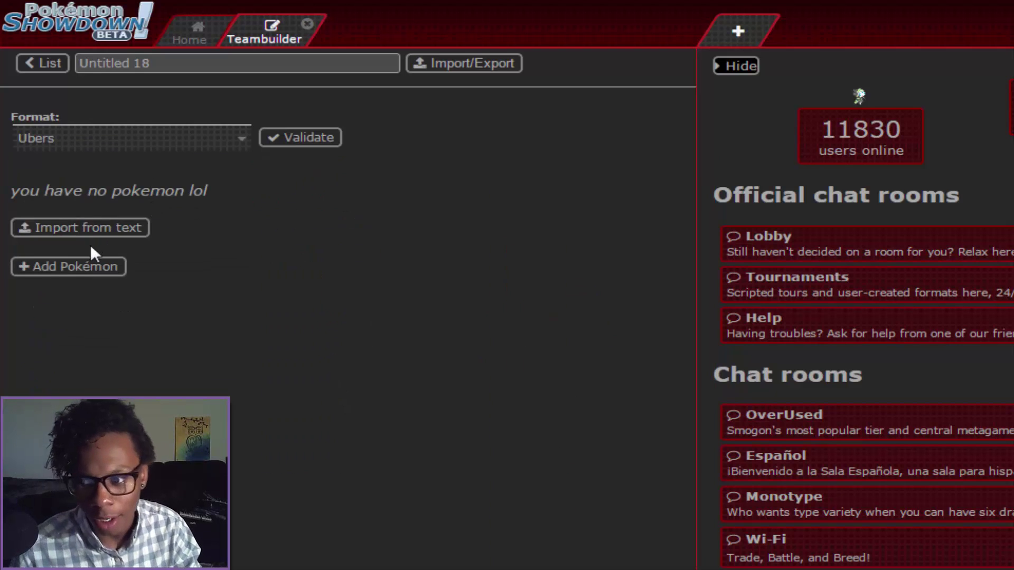
click(68, 266)
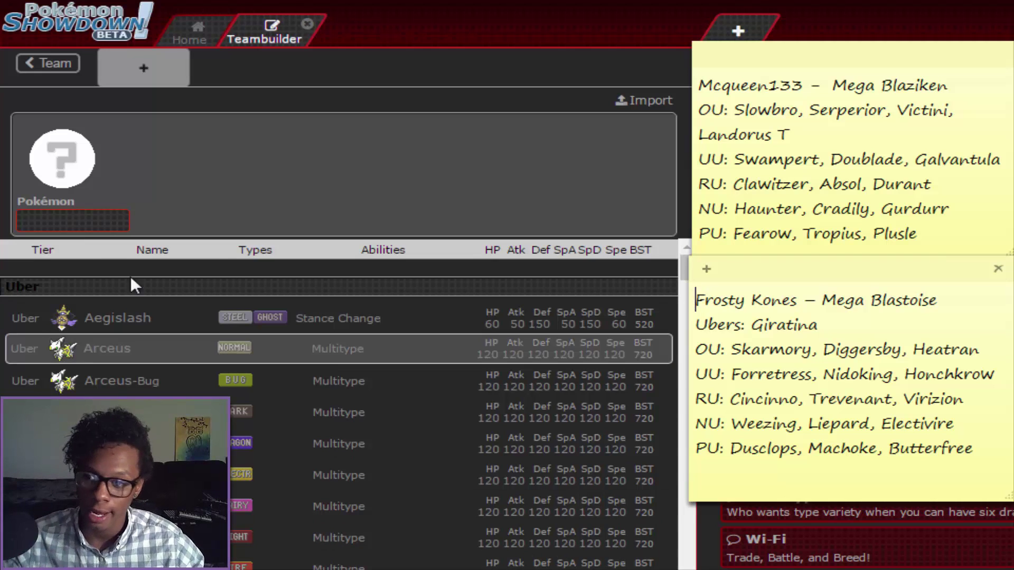
Choose Giratina as the first member, make it shiny, nickname it 'Kami', and give it Leftovers.
click(107, 216)
text(girat)
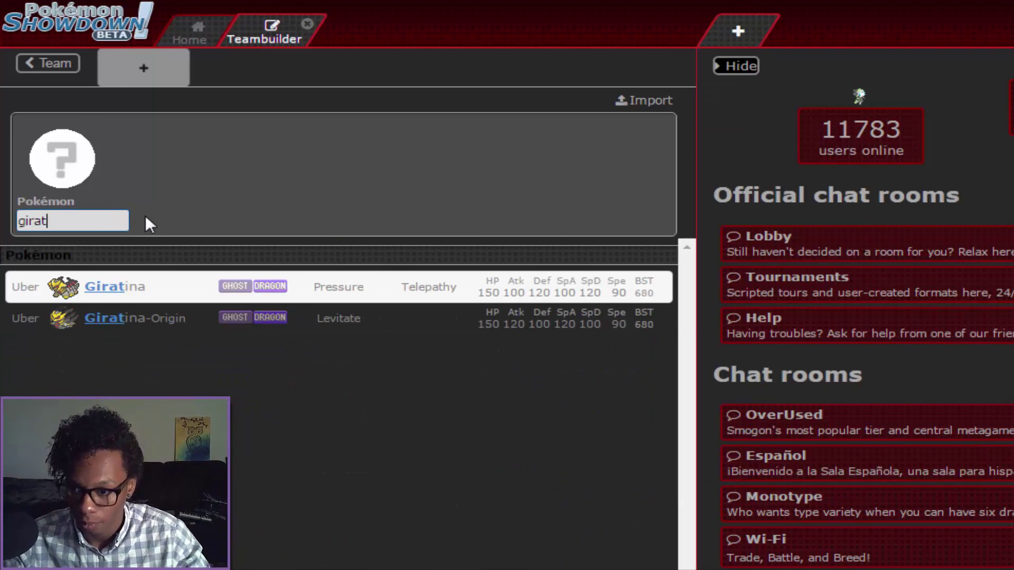
key(Return)
click(184, 150)
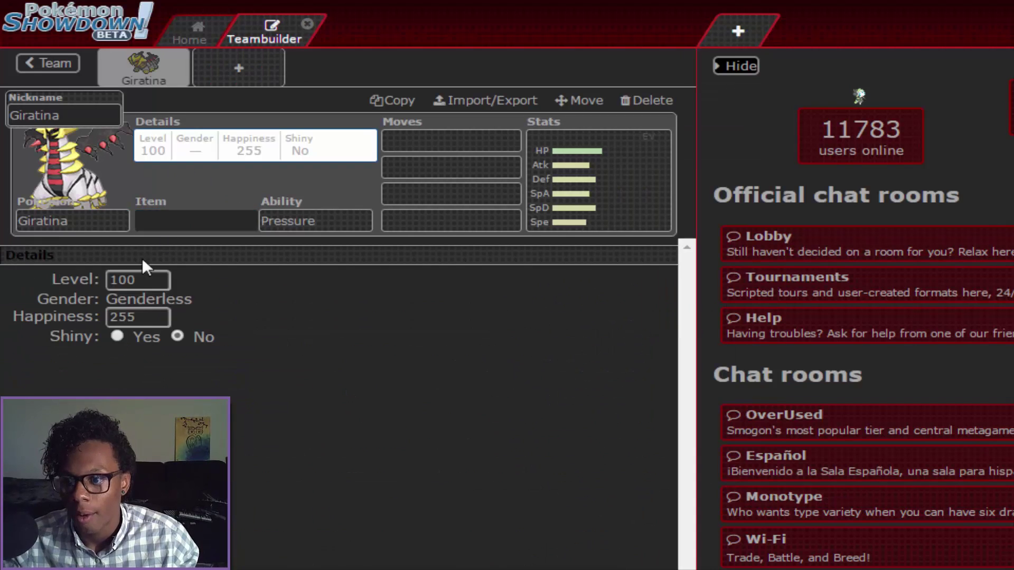
click(135, 337)
double_click(103, 115)
text(Kami)
click(195, 221)
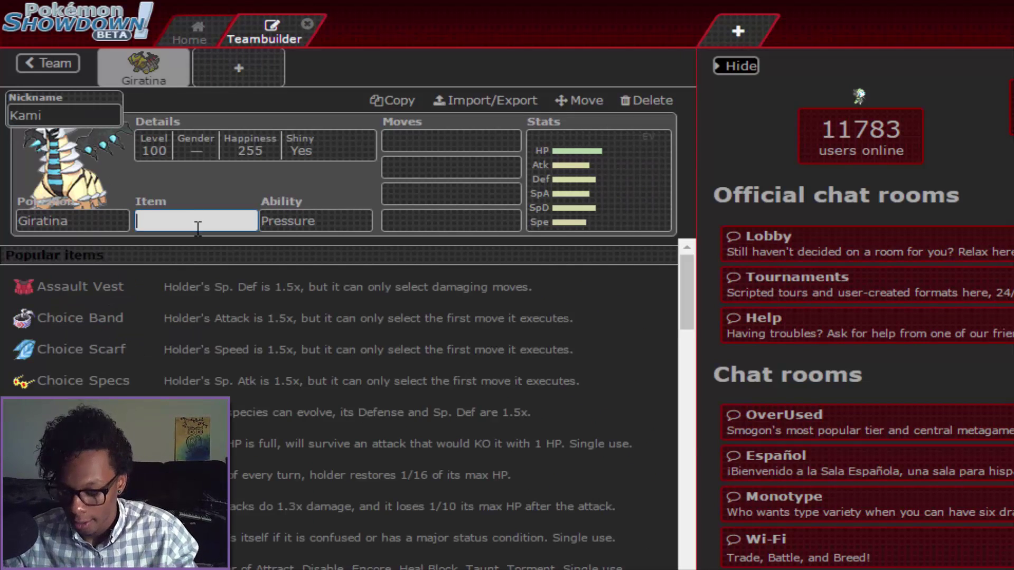
text(le)
key(Return)
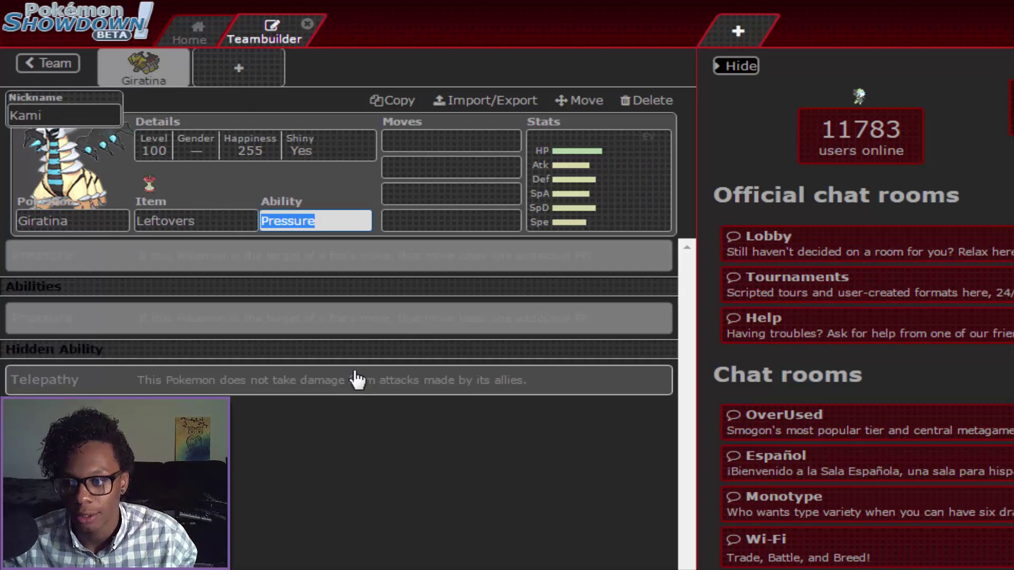
Set Giratina's first move to Roar, replacing an initial Dragon Tail pick.
click(445, 143)
text(dra)
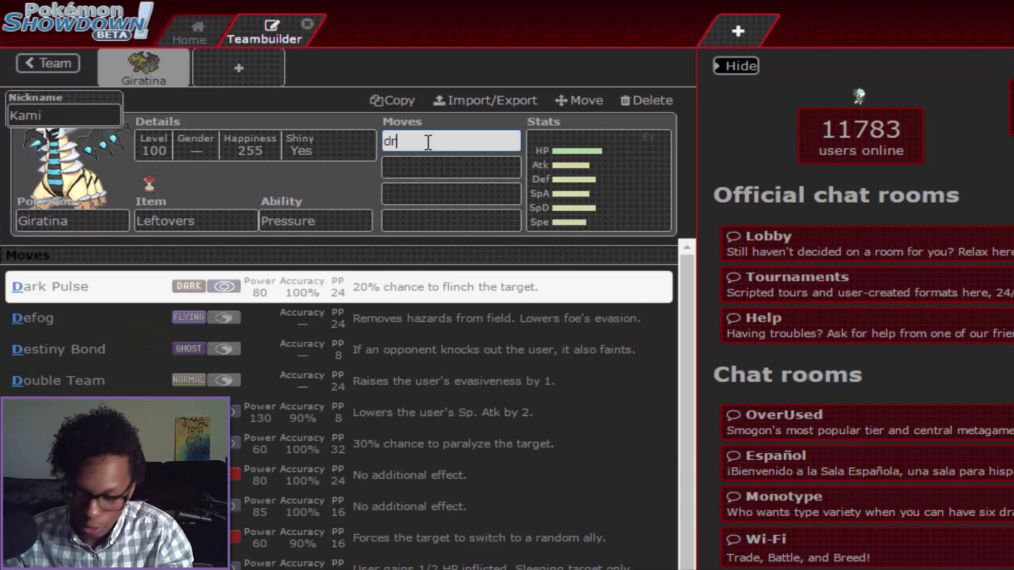
key(Down)
key(Down)
key(Down)
key(Down)
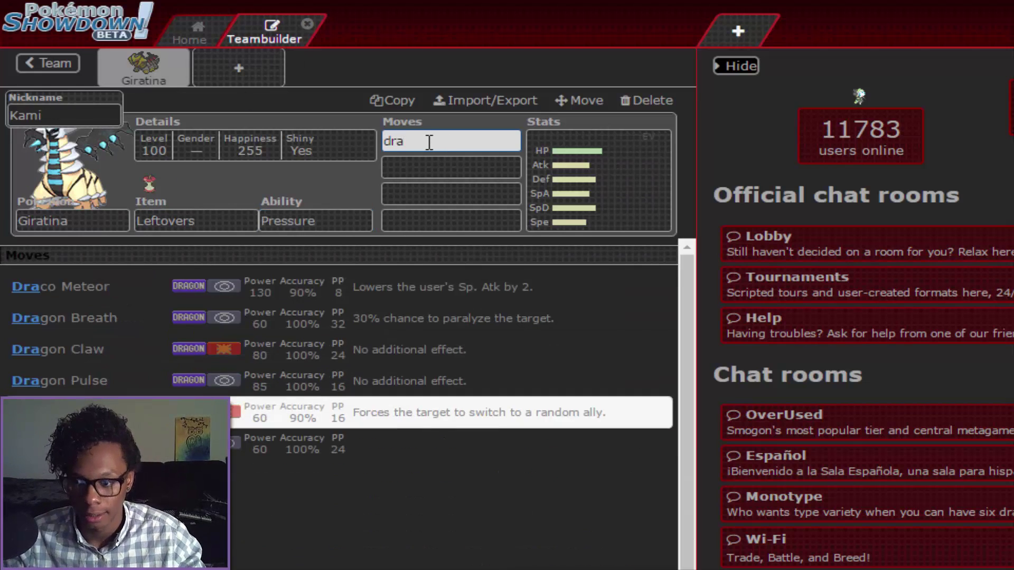
key(Return)
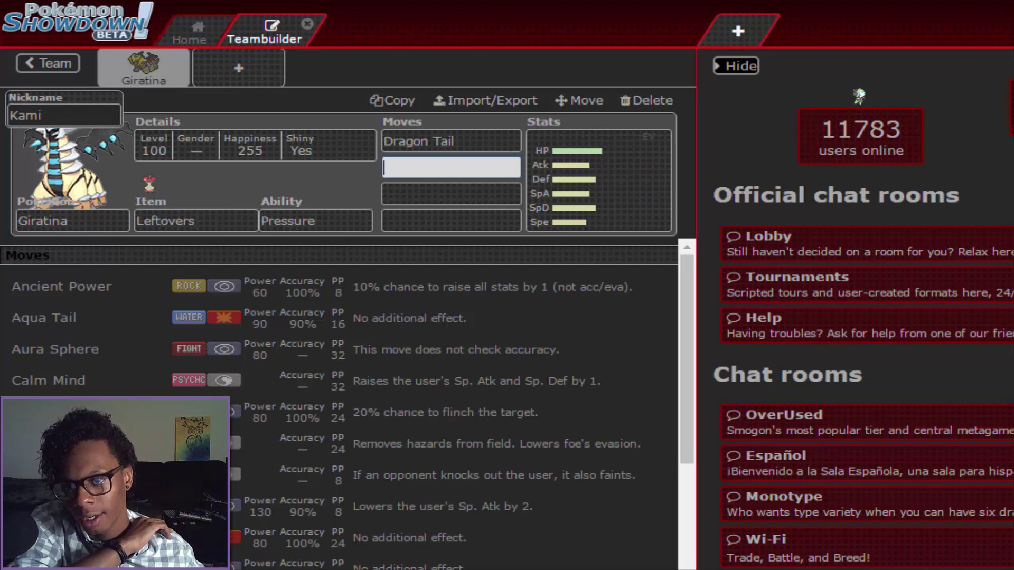
key(shift+Tab)
text(roa)
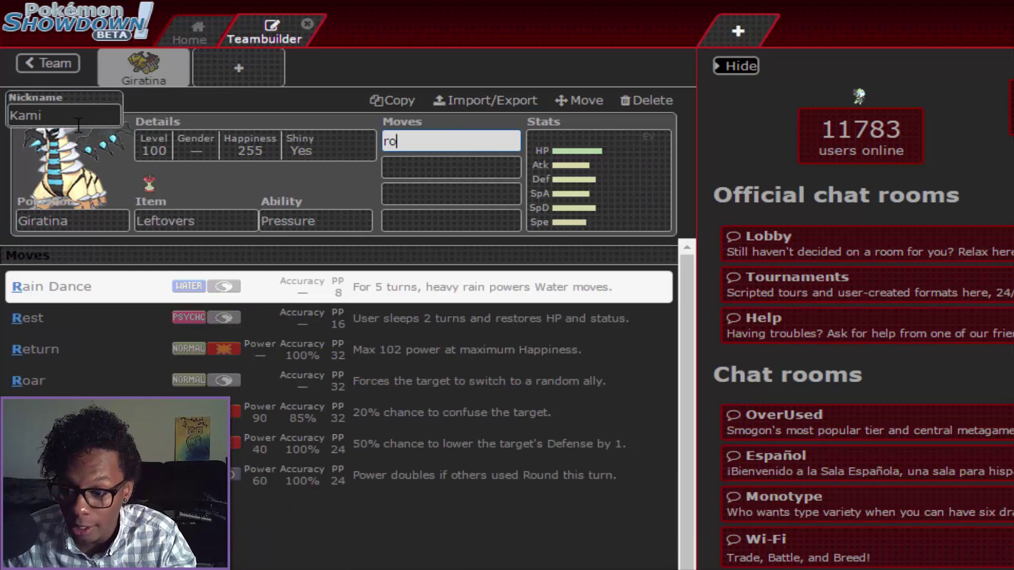
key(BackSpace)
key(BackSpace)
key(BackSpace)
text(whi)
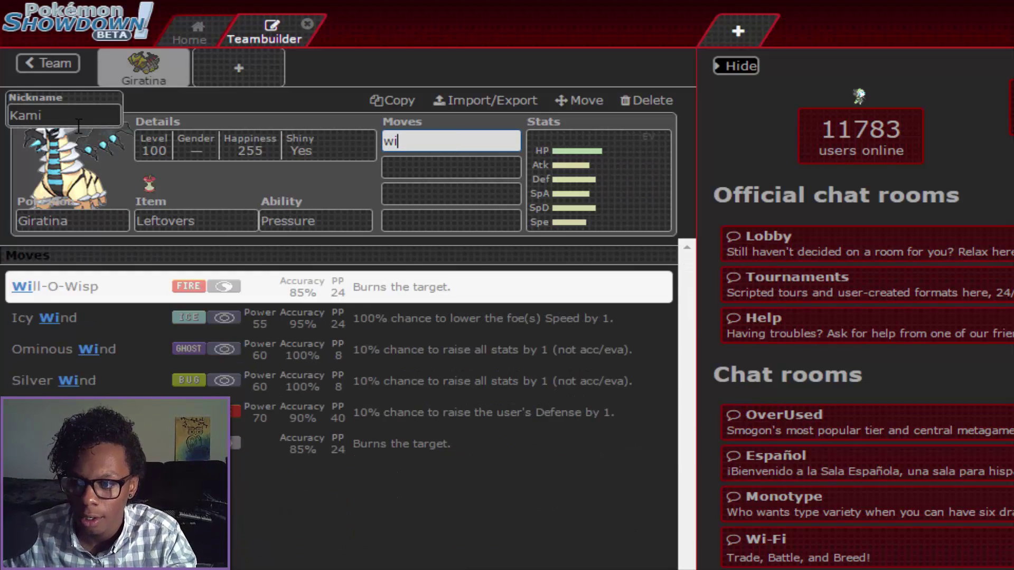
key(BackSpace)
key(BackSpace)
key(BackSpace)
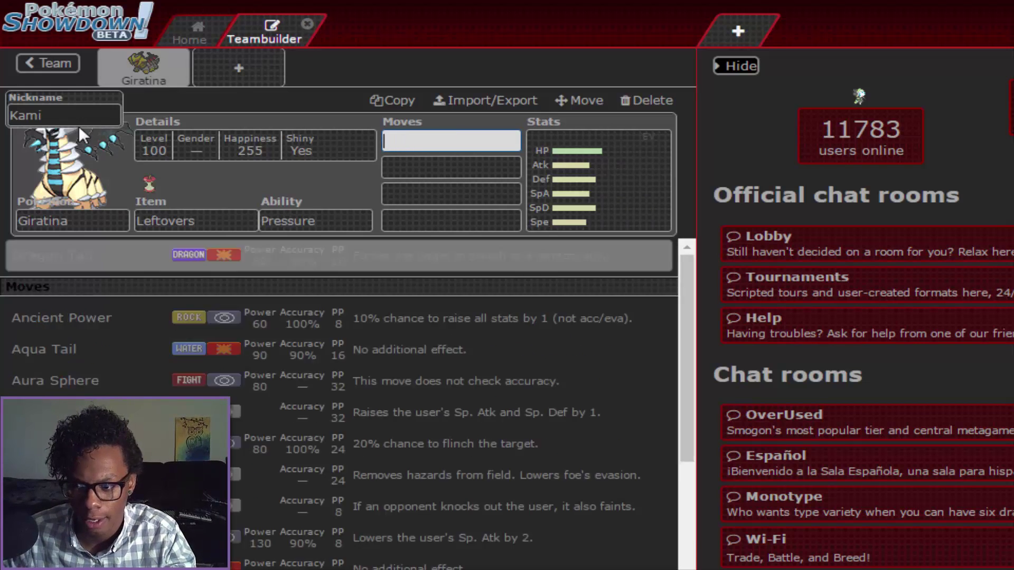
text(roar)
key(Return)
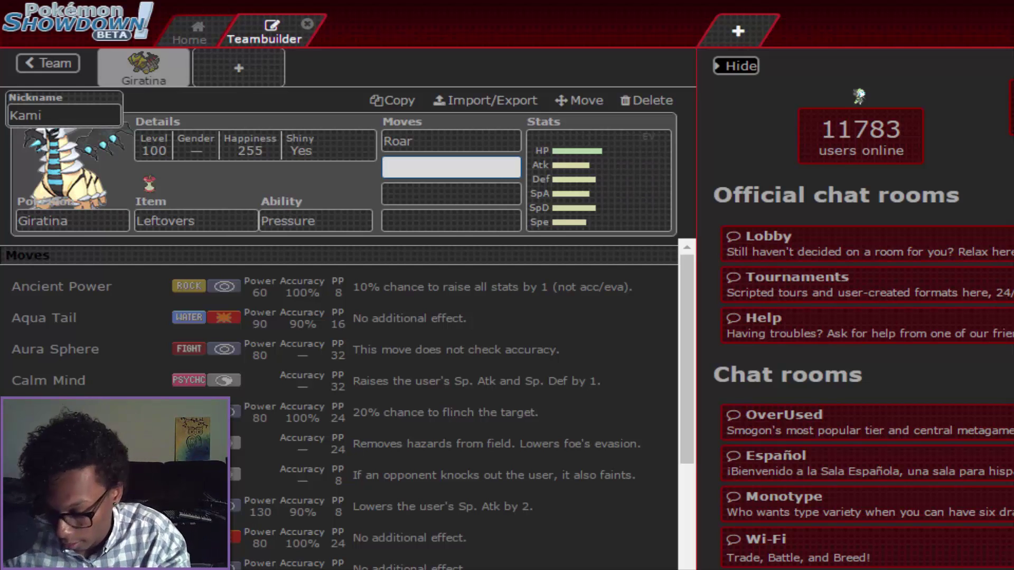
Add Shadow Ball as Giratina's second move, then switch to the upper sticky note.
text(shad)
key(Return)
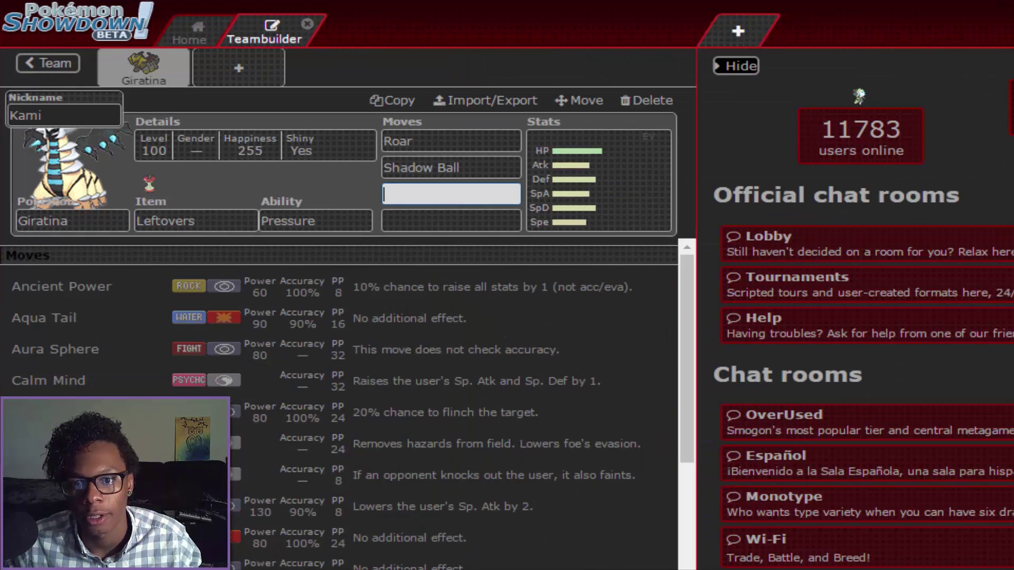
key(alt+Tab)
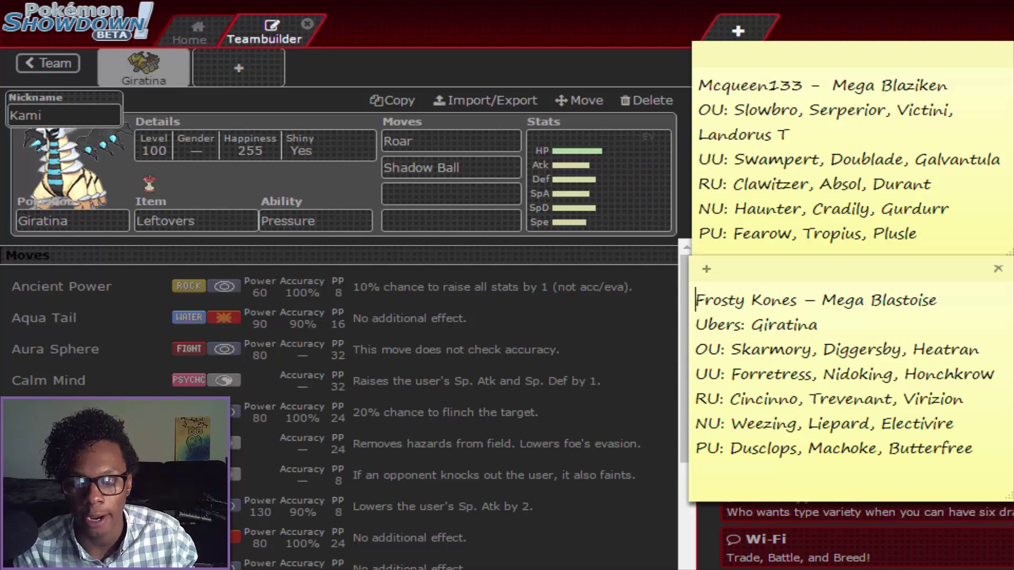
click(843, 159)
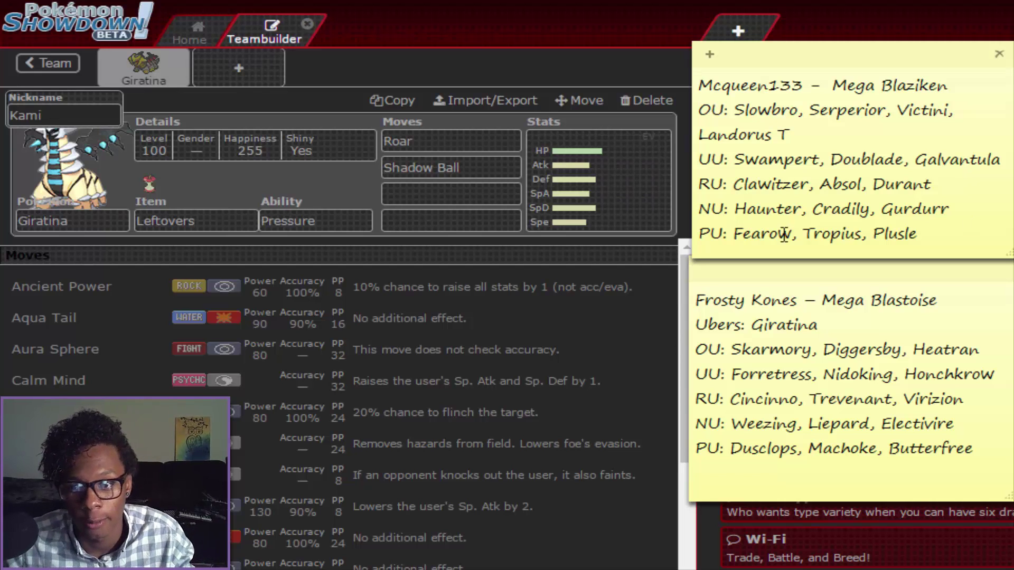
Set Will-O-Wisp as Giratina's third move.
click(475, 193)
text(will)
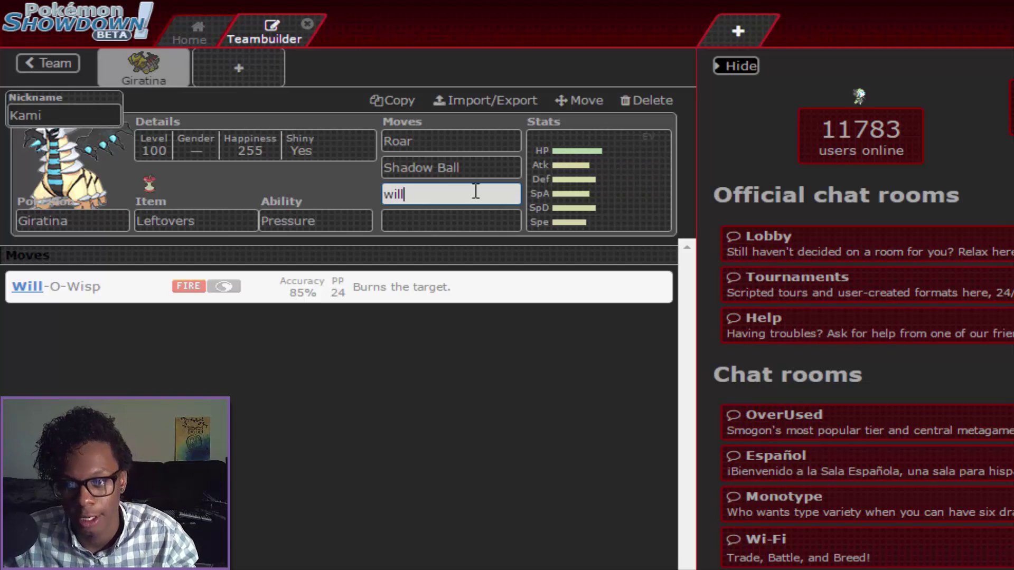
key(Return)
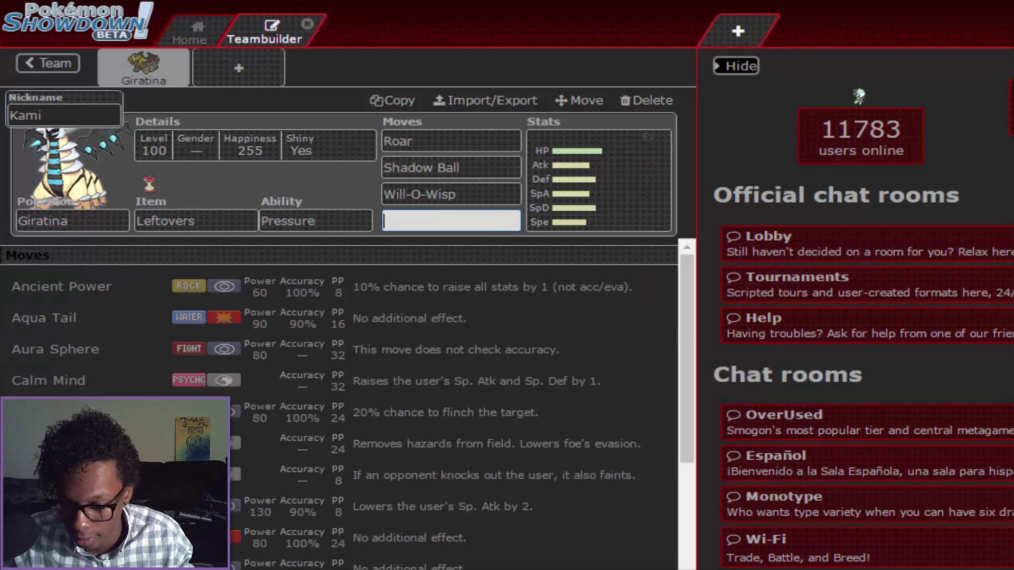
Review the team-planning sticky notes, clearing a stray selection in one note.
key(alt+Tab)
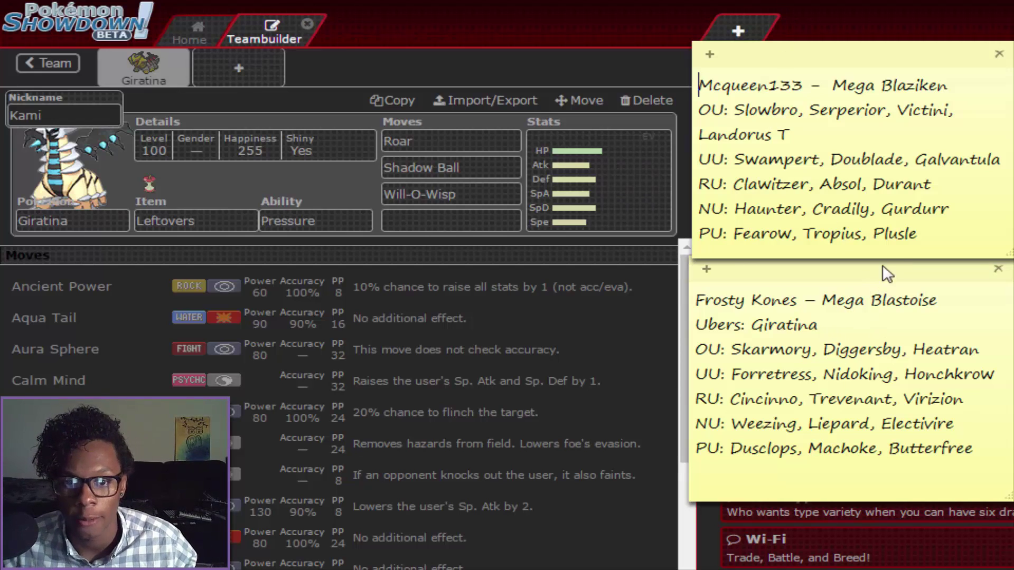
drag(921, 210, 904, 212)
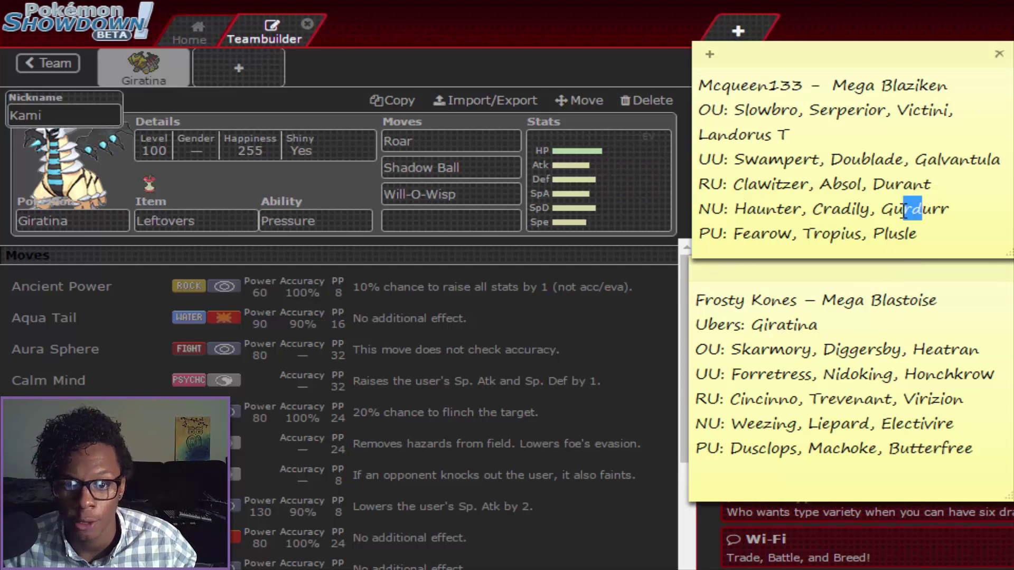
click(904, 210)
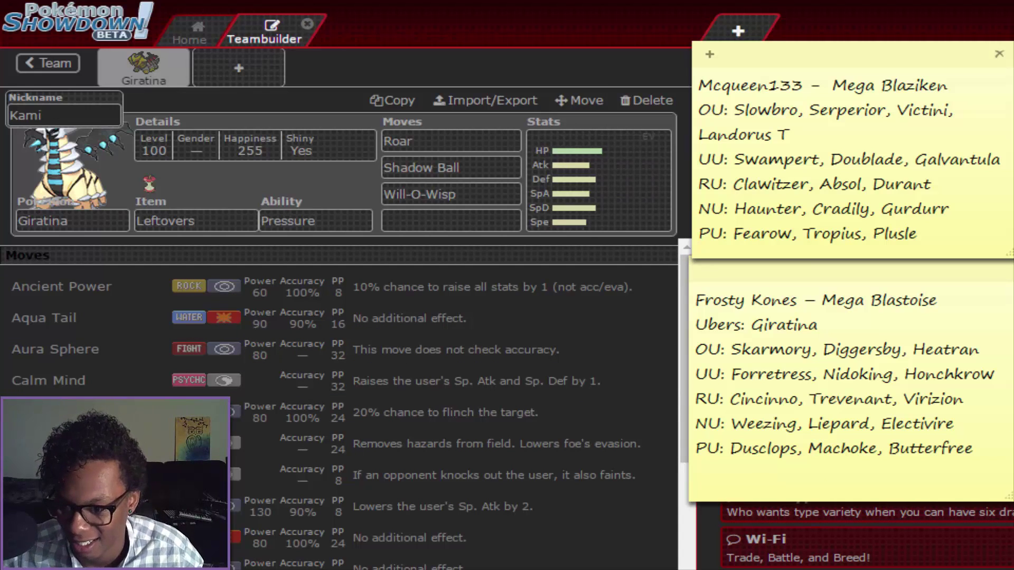
key(alt+Tab)
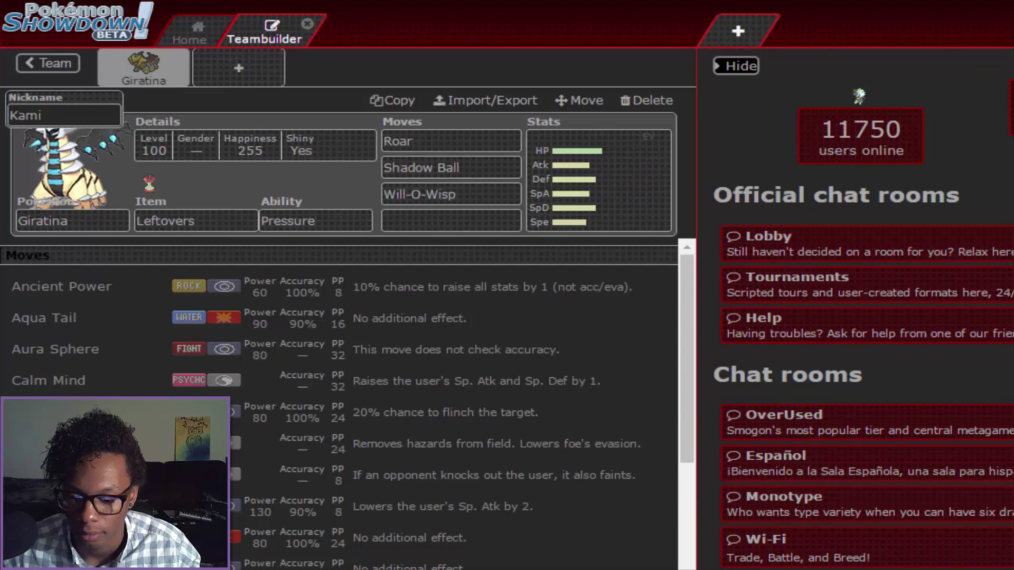
key(alt+Tab)
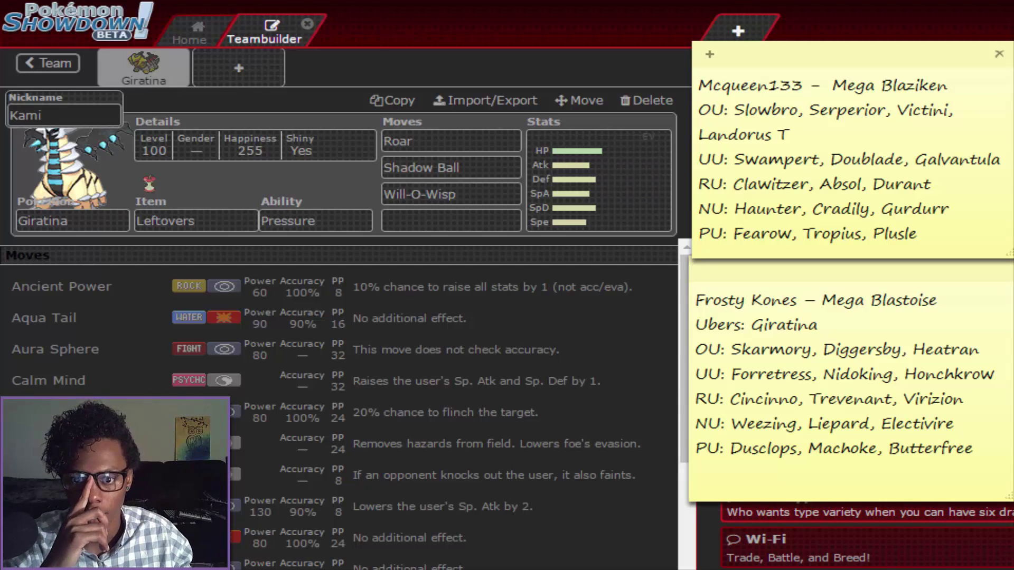
mouse_move(898, 87)
mouse_down()
mouse_move(915, 87)
mouse_move(932, 108)
mouse_up()
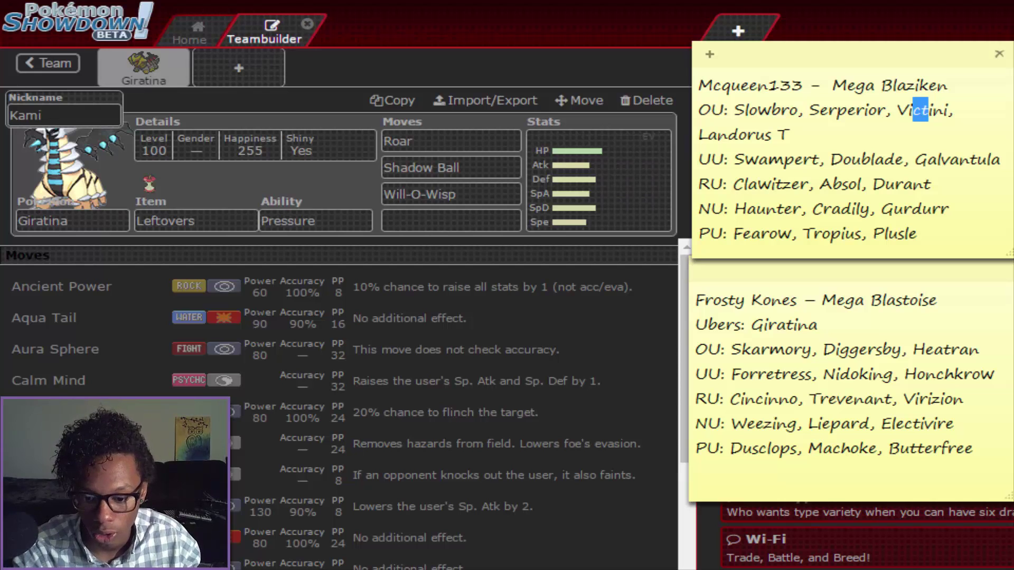
key(alt+Tab)
Browse the move list for Giratina's fourth slot, then consult the team-list notes.
scroll(343, 407, down, 10)
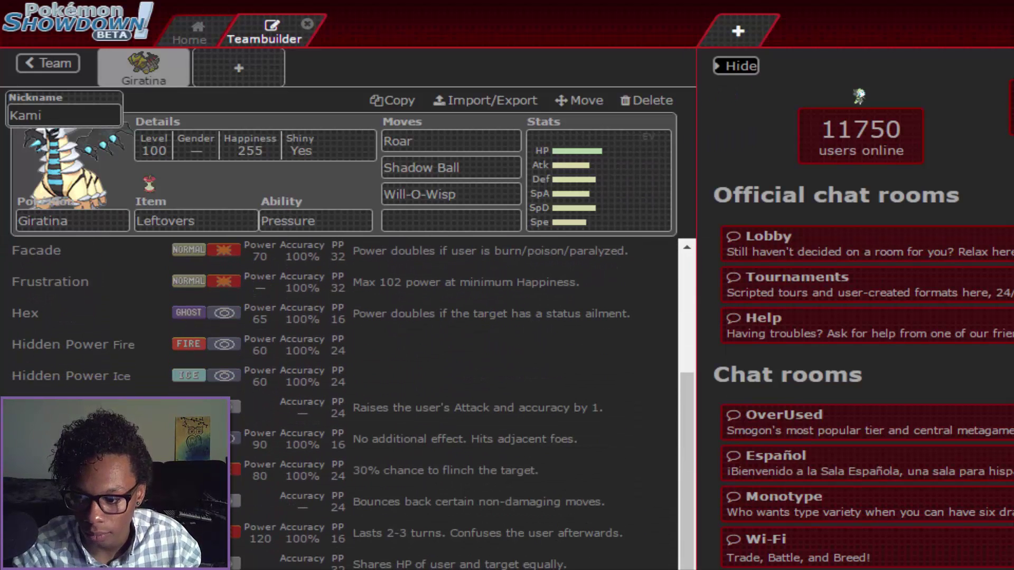
scroll(448, 406, down, 4)
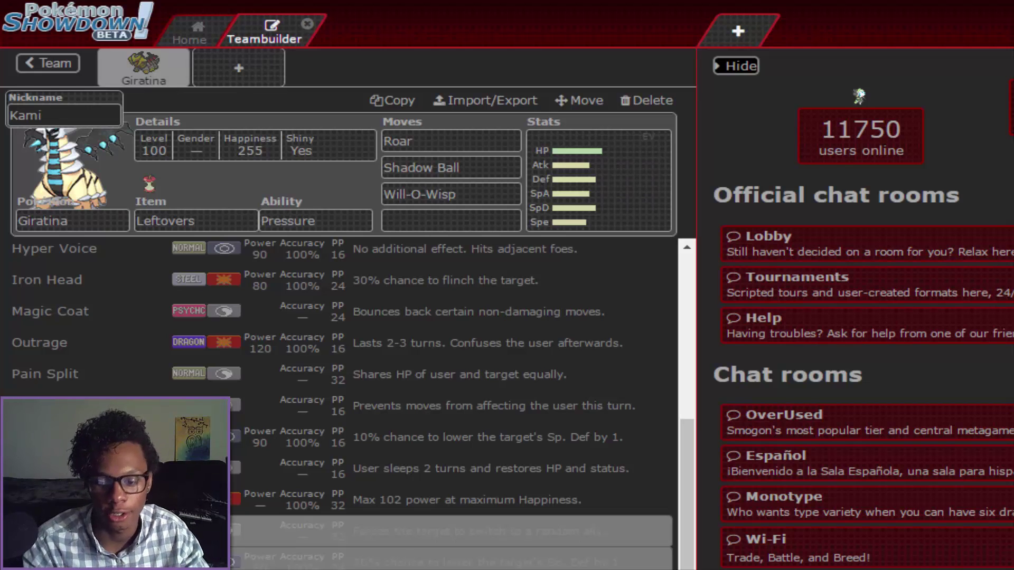
scroll(343, 404, down, 2)
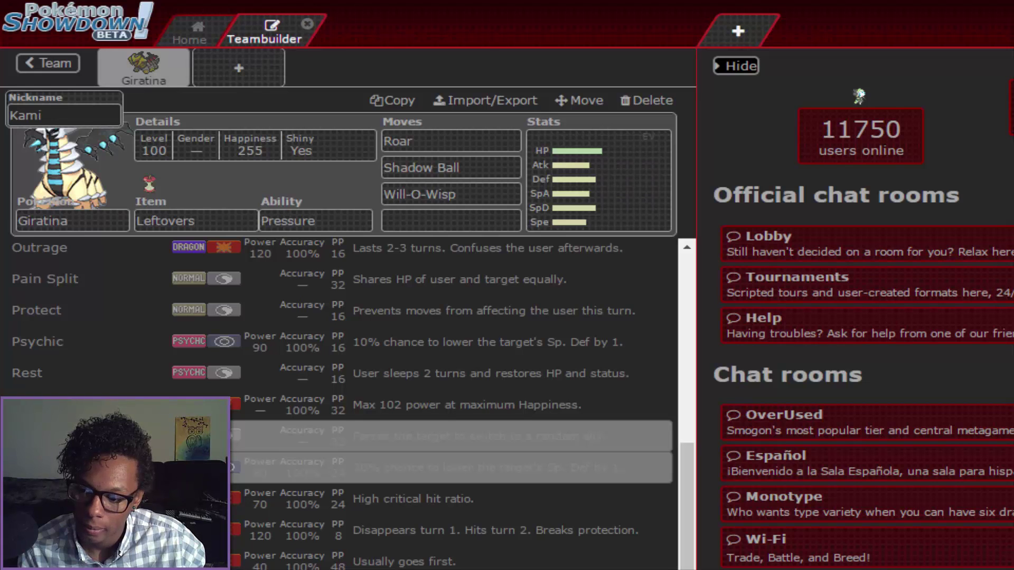
scroll(343, 401, up, 5)
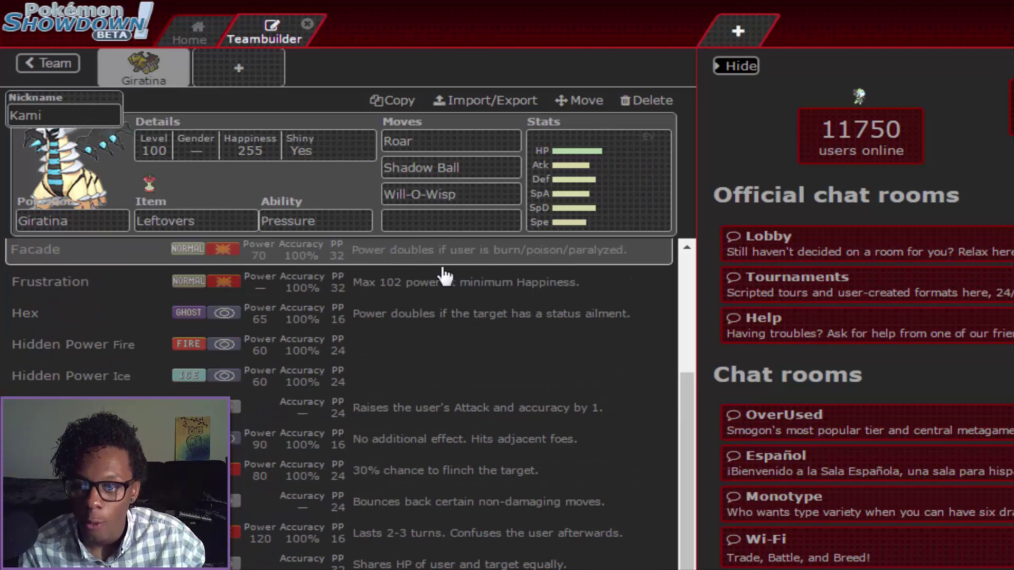
click(439, 219)
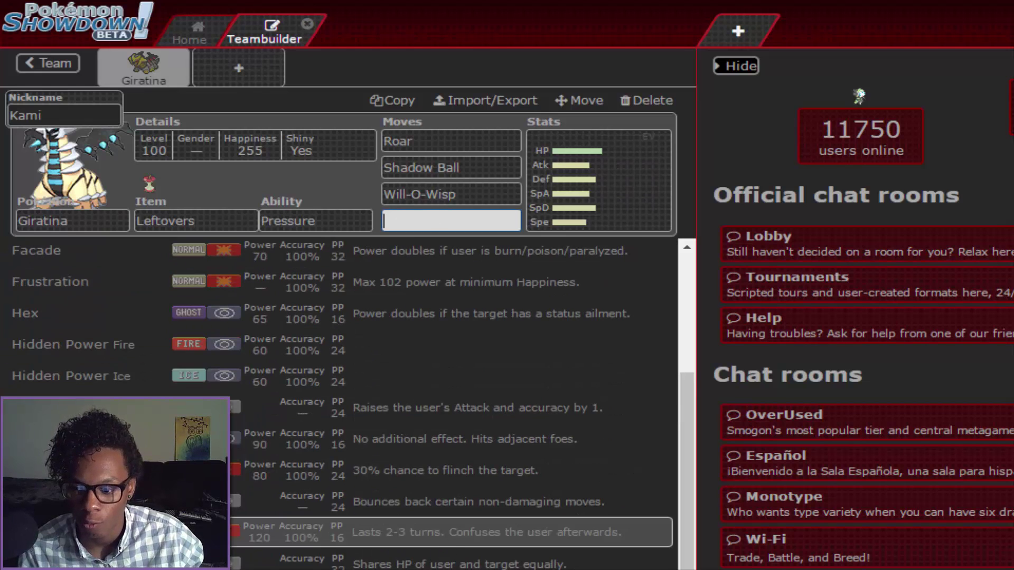
scroll(343, 401, up, 5)
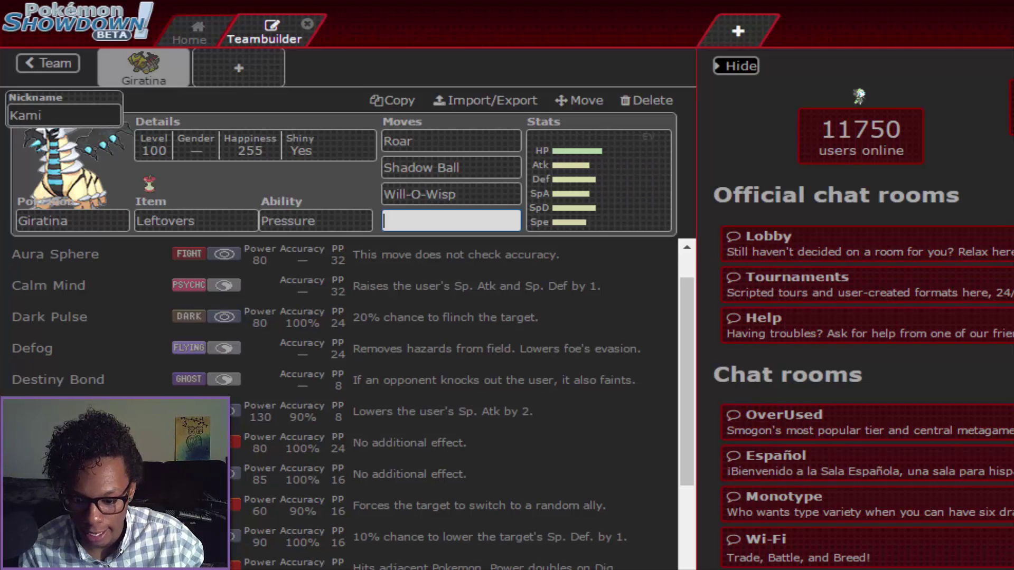
key(alt+Tab)
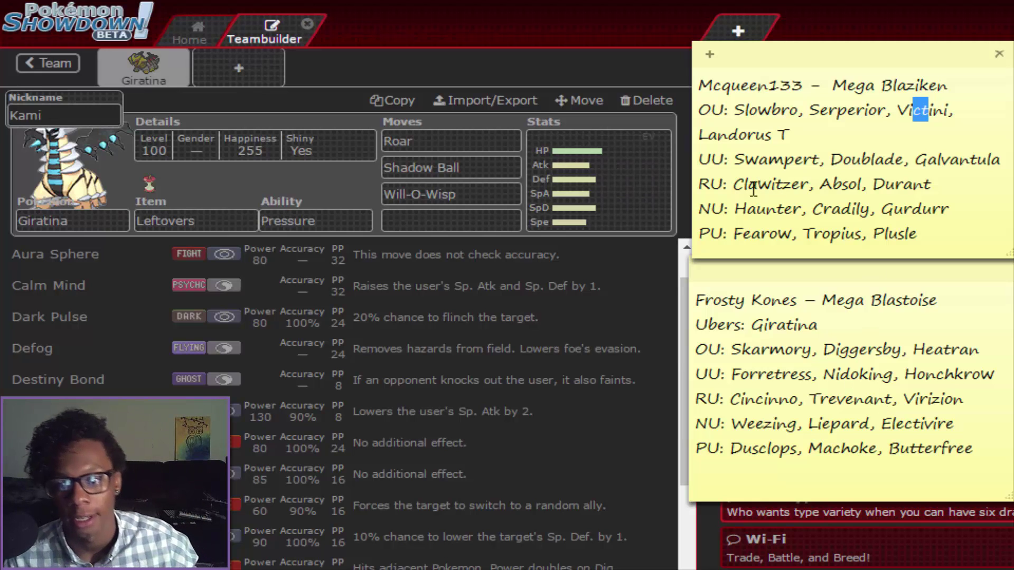
Return from the sticky notes to Giratina's empty fourth move field.
click(491, 215)
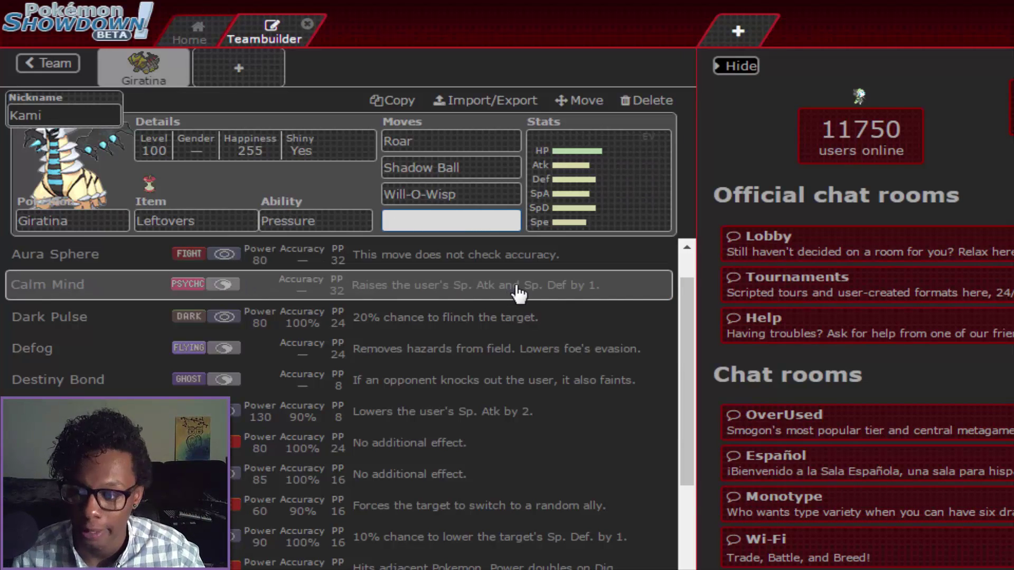
Pick Earth Power as fourth move and set EVs to 252 HP / 252+ Def / 4 SpA.
click(311, 537)
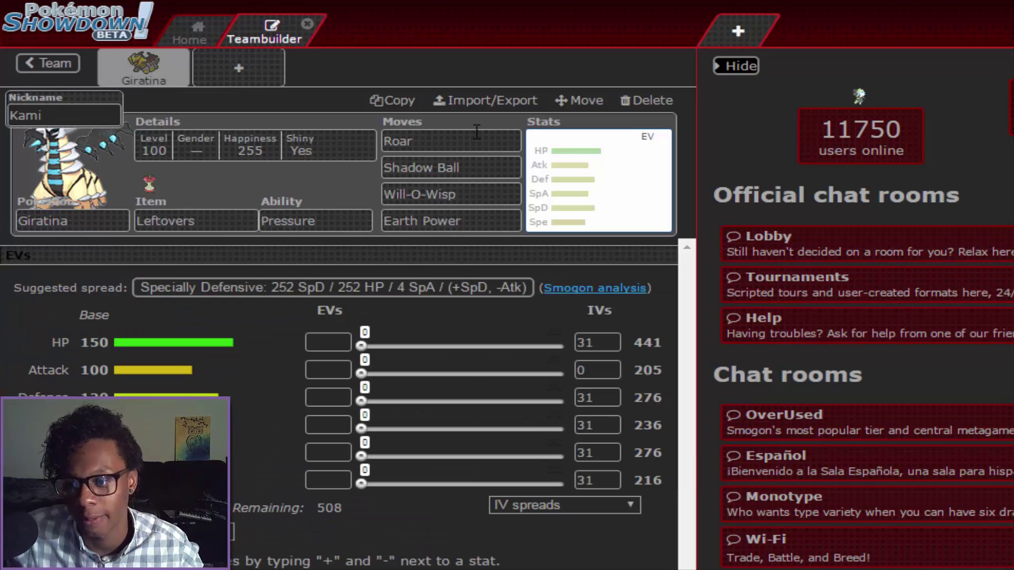
click(348, 299)
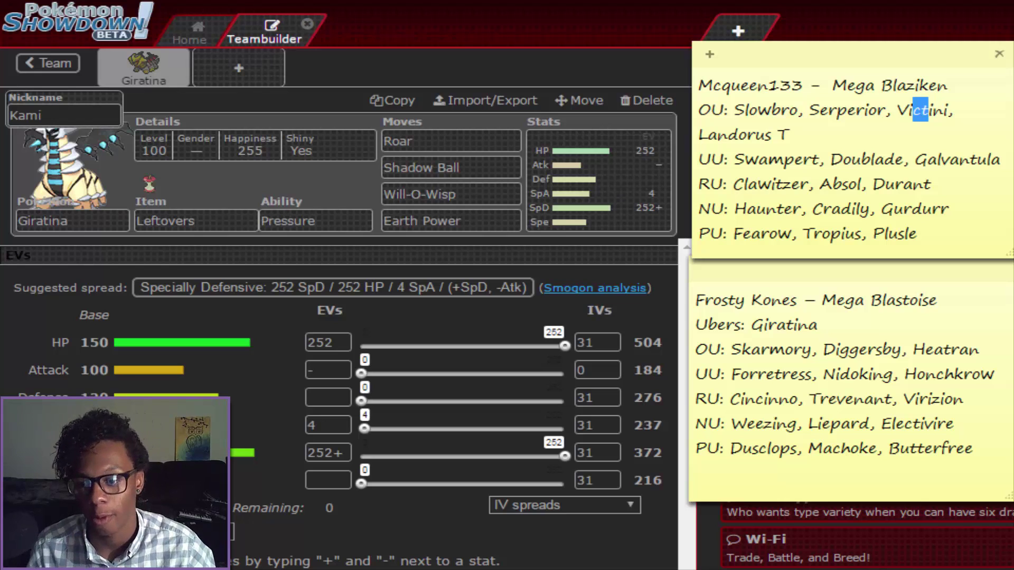
click(352, 452)
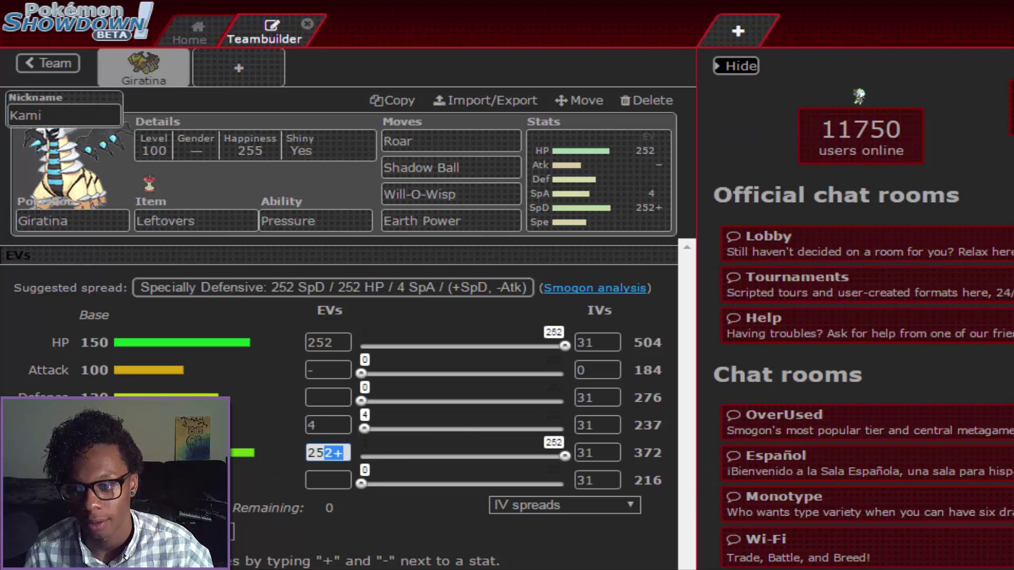
key(BackSpace)
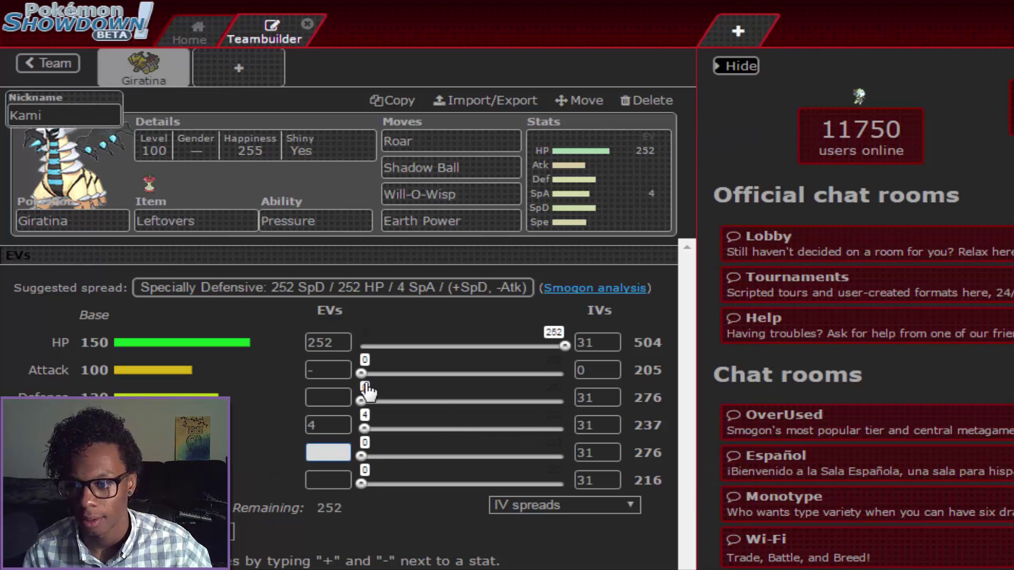
drag(365, 403, 565, 401)
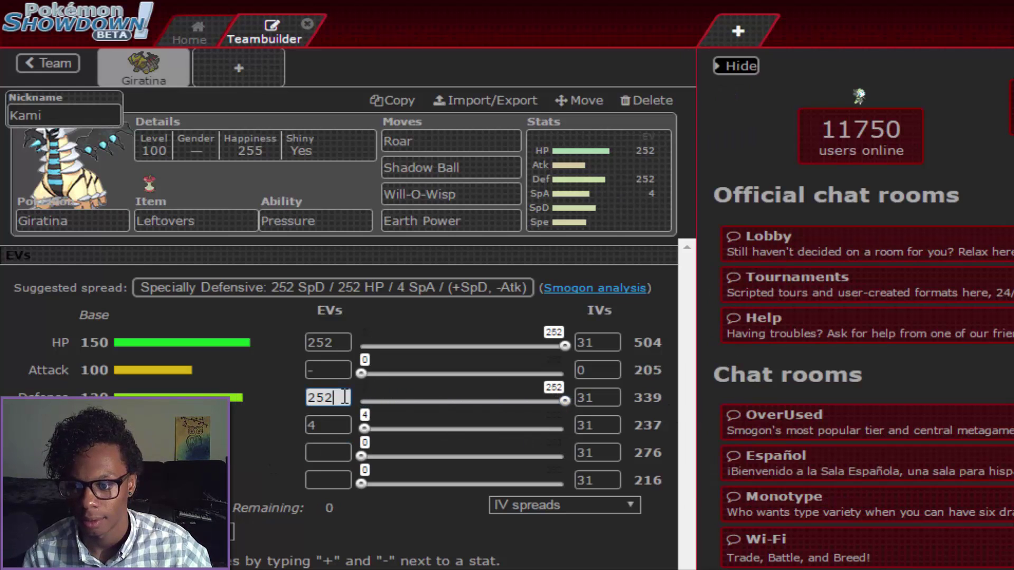
text(+)
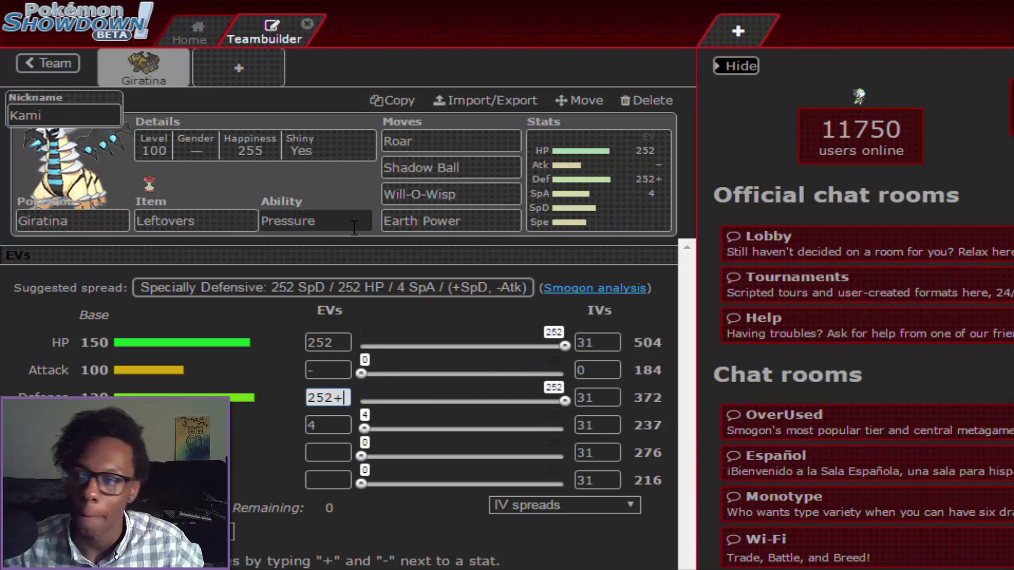
Add Blastoise-Mega as the team's second member.
click(239, 68)
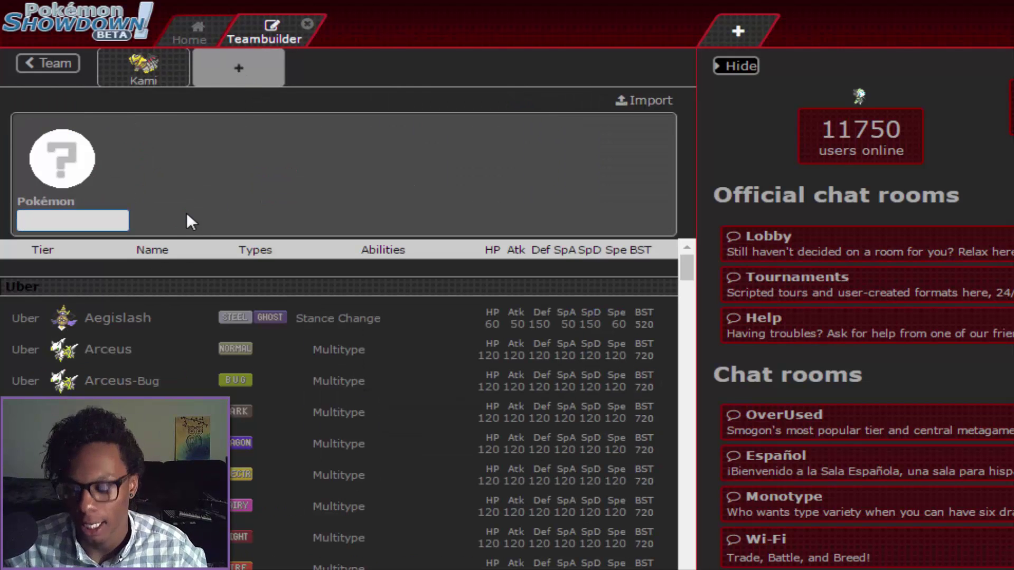
text(m)
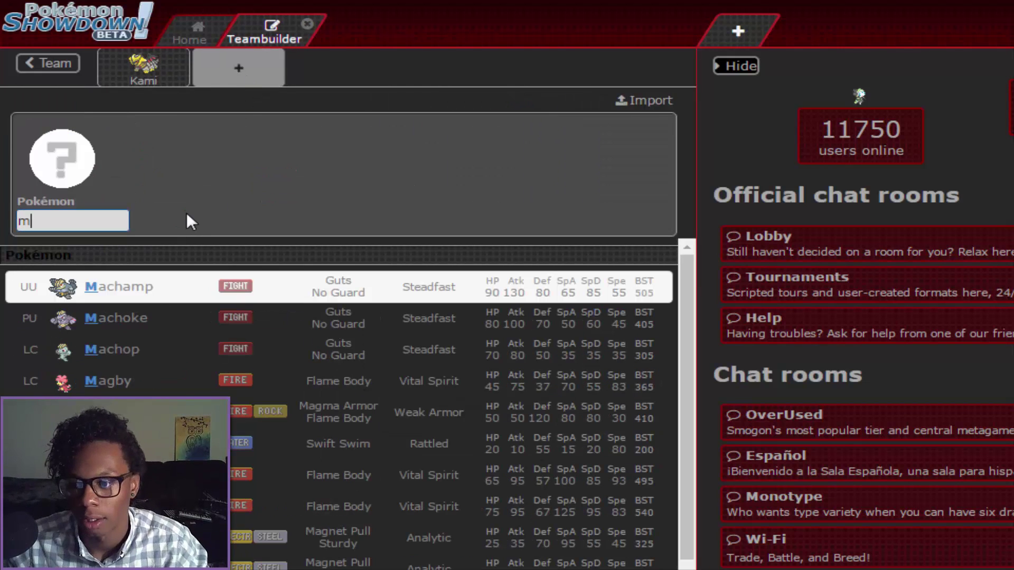
text(ega-)
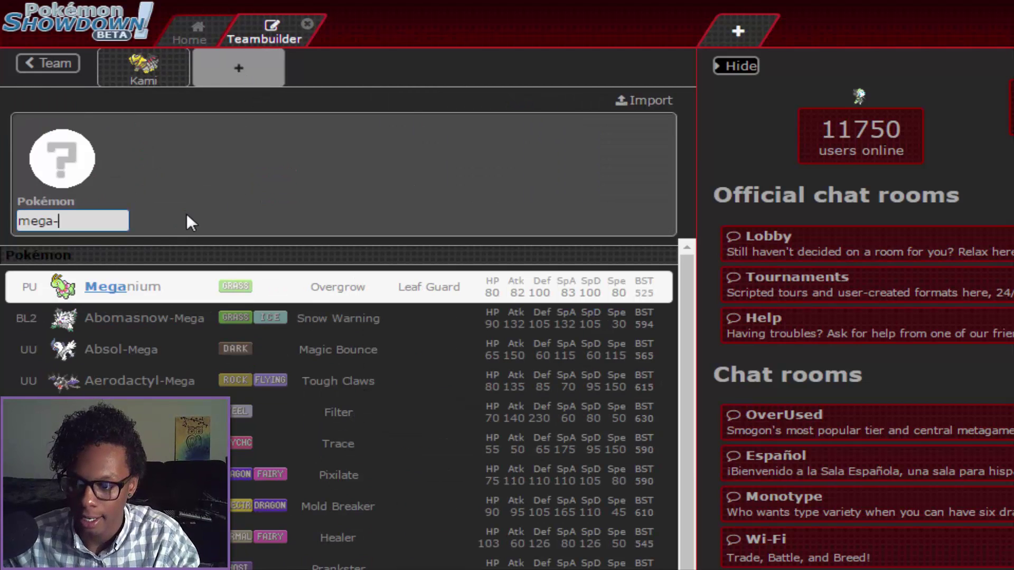
key(BackSpace)
text( bl)
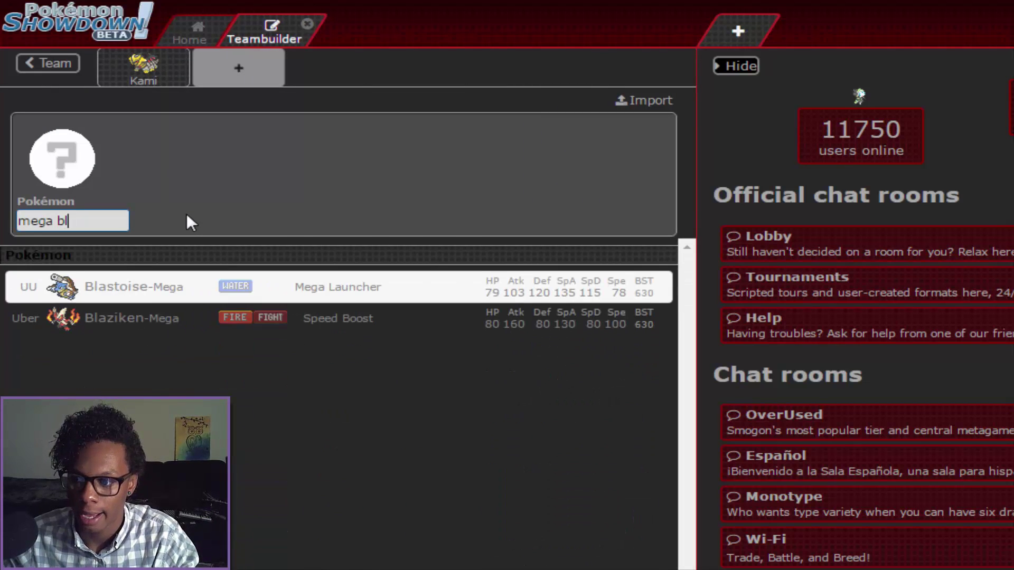
key(Return)
Nickname Blastoise-Mega 'Karmex', correcting the initial misspelling.
click(111, 108)
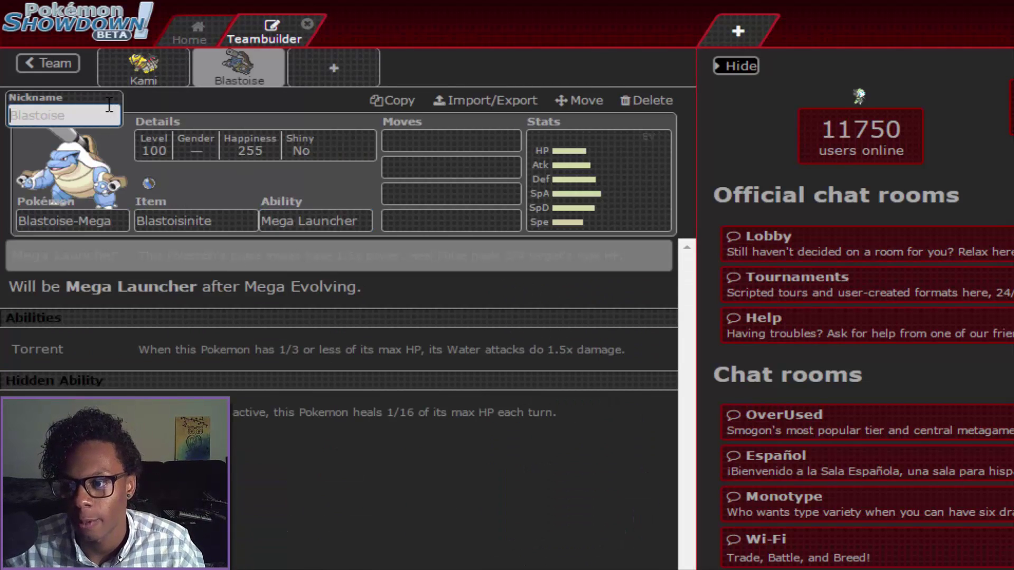
text(Kamek)
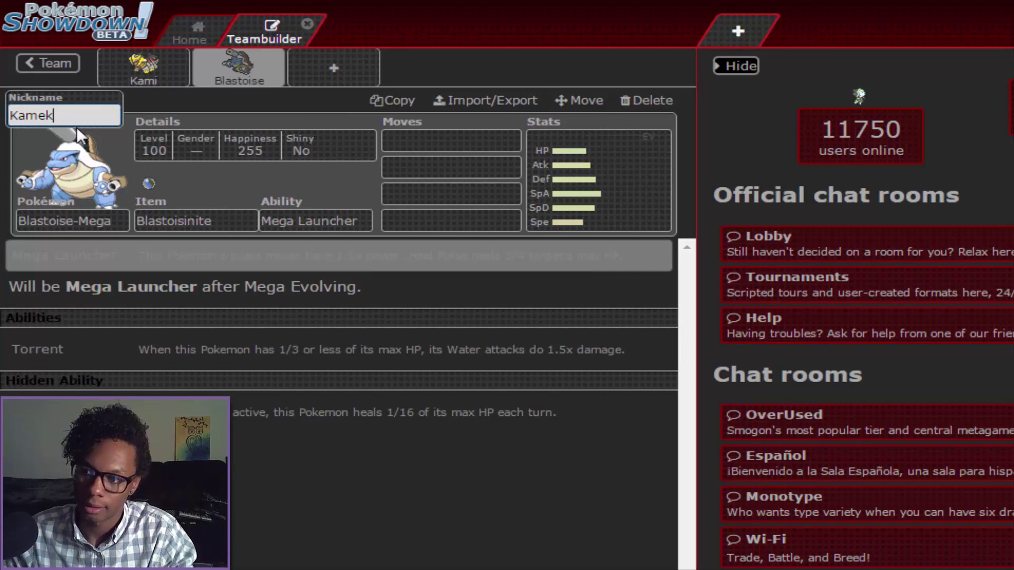
key(Home)
key(Right)
key(Right)
text(r)
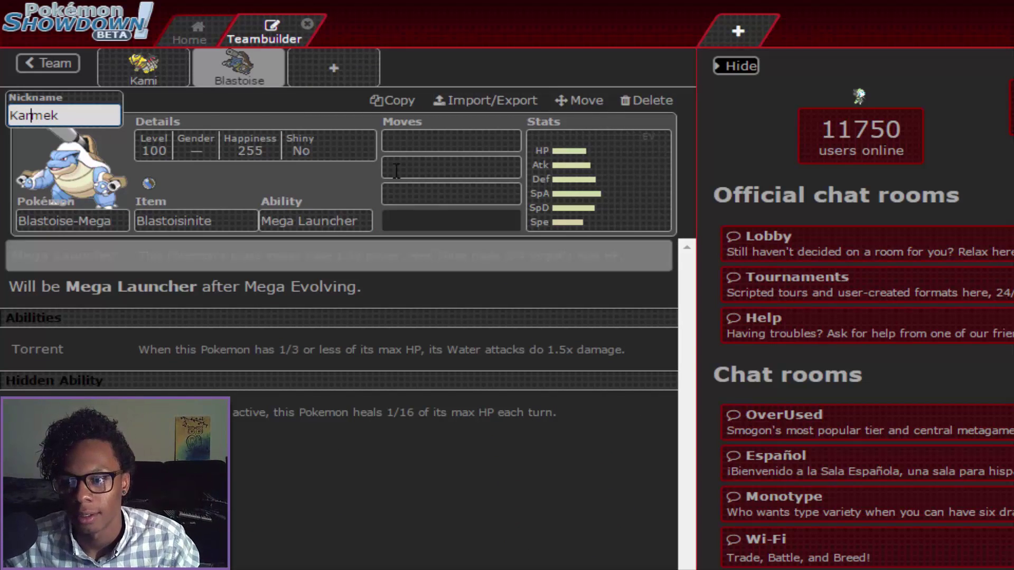
click(108, 115)
key(BackSpace)
text(x)
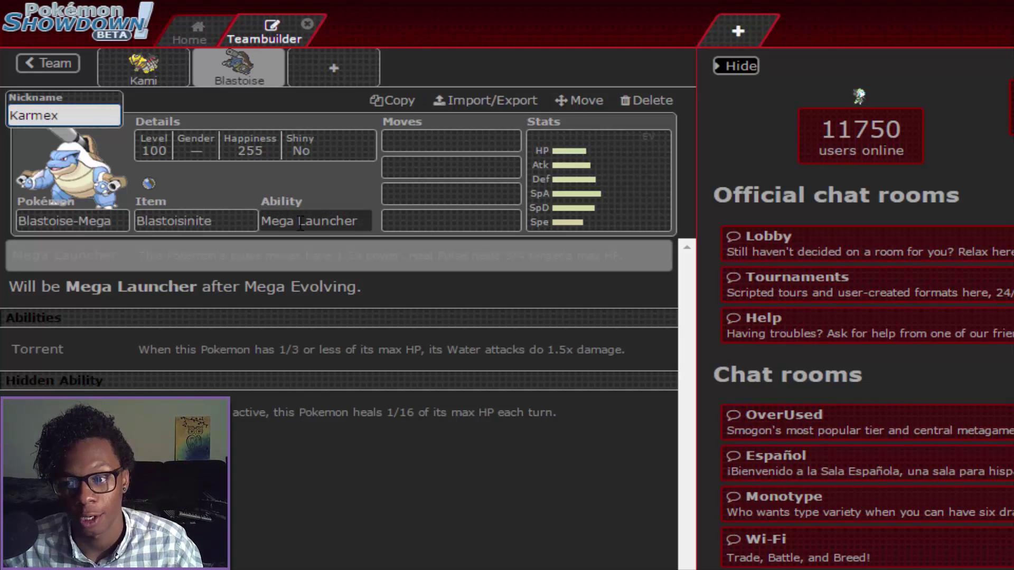
Give Karmex Scald and Dark Pulse as moves one and two, then check the team-list notes.
click(439, 142)
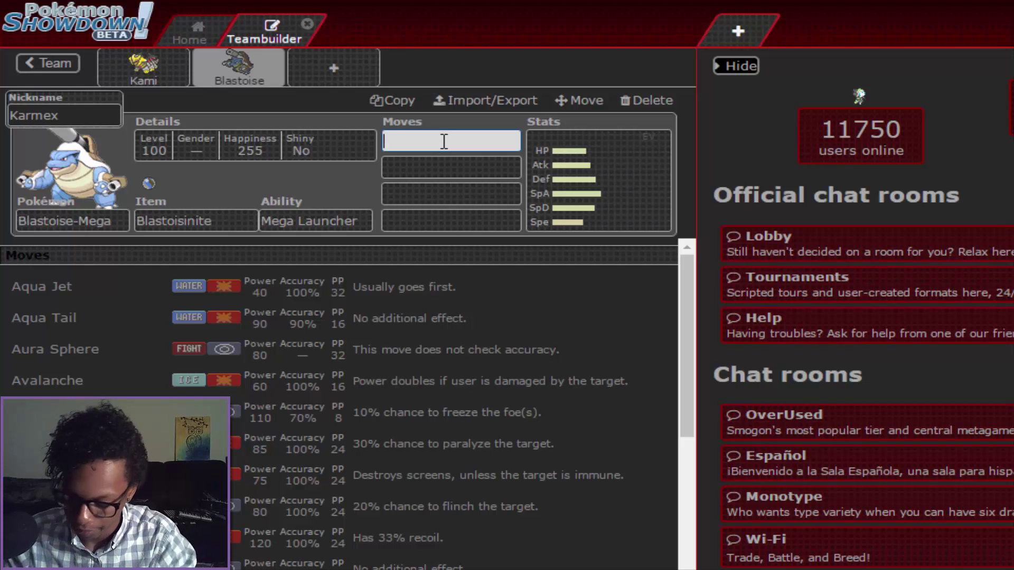
text(scald)
key(Return)
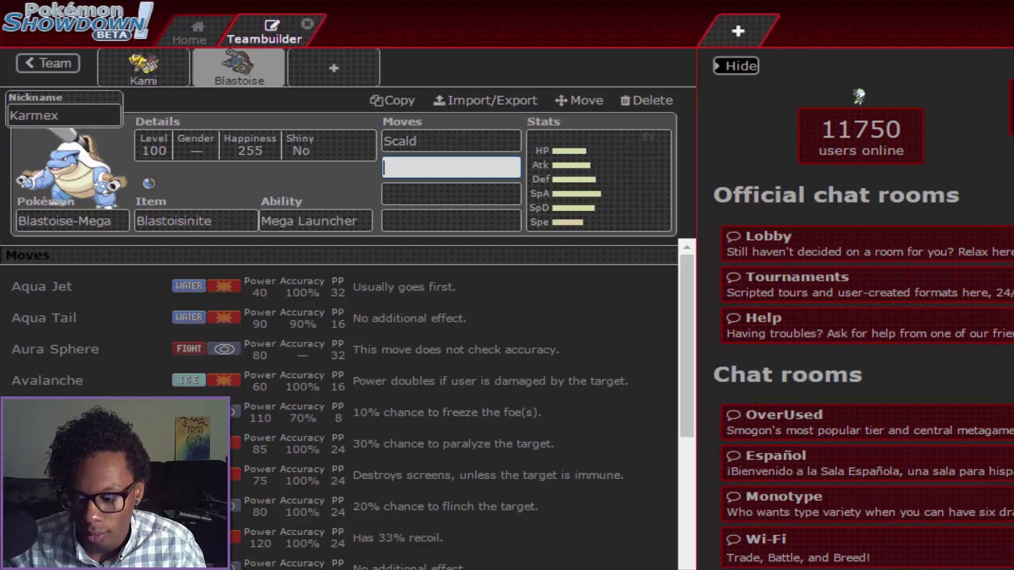
click(305, 511)
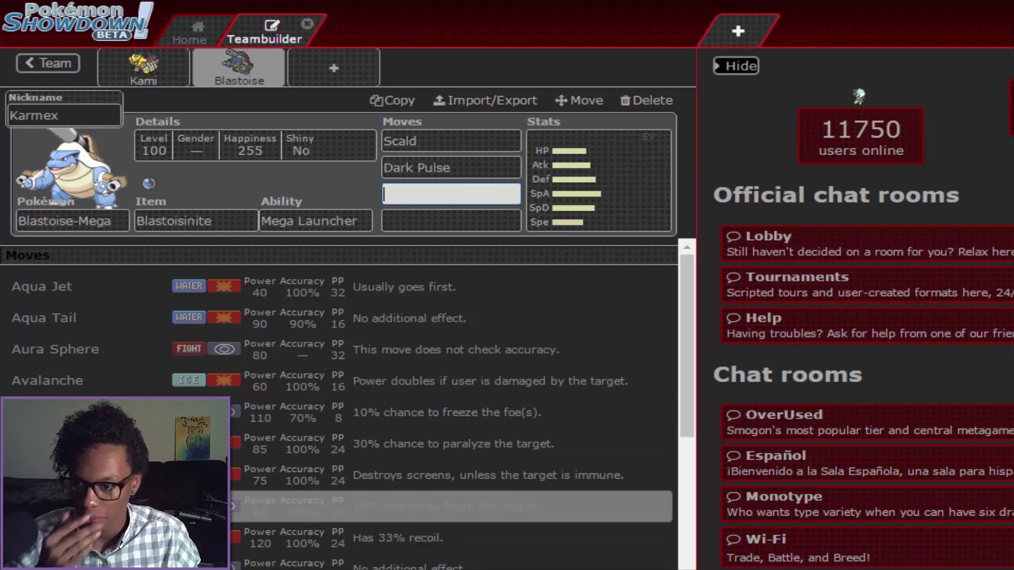
scroll(472, 438, down, 15)
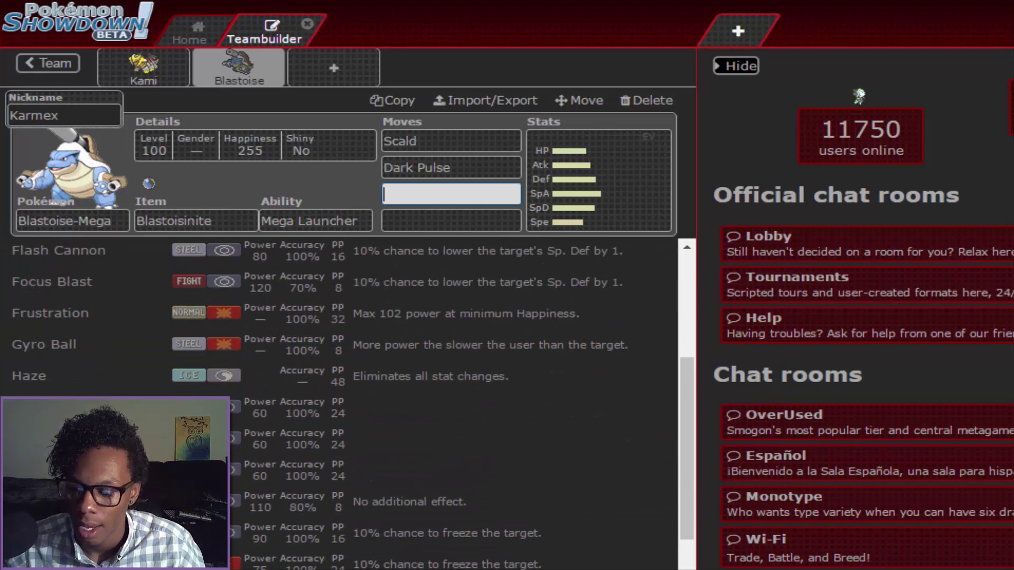
key(alt+Tab)
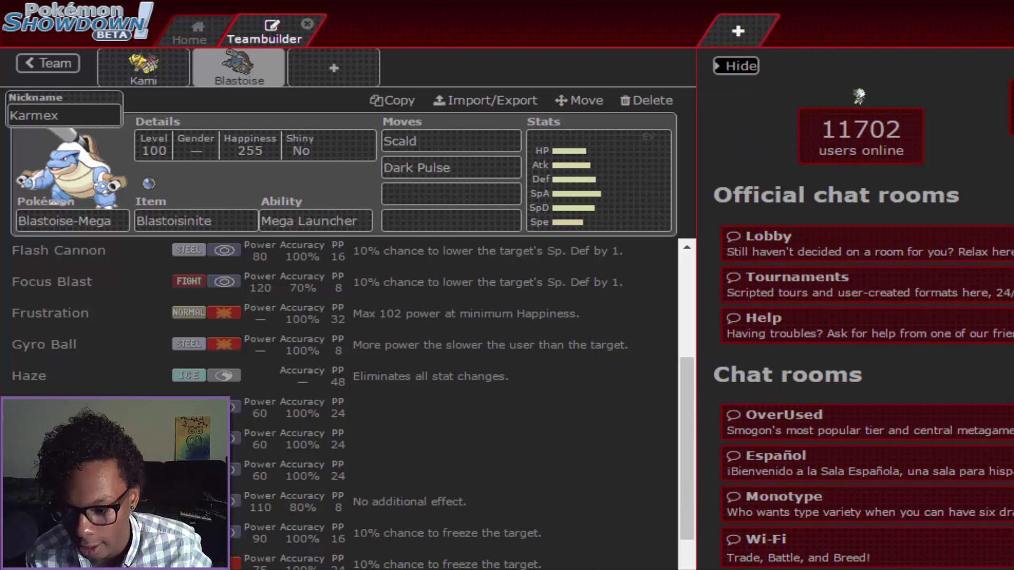
Set Karmex's third move to Ice Beam in place of Ice Punch, then consult the team-idea notes.
scroll(343, 396, down, 5)
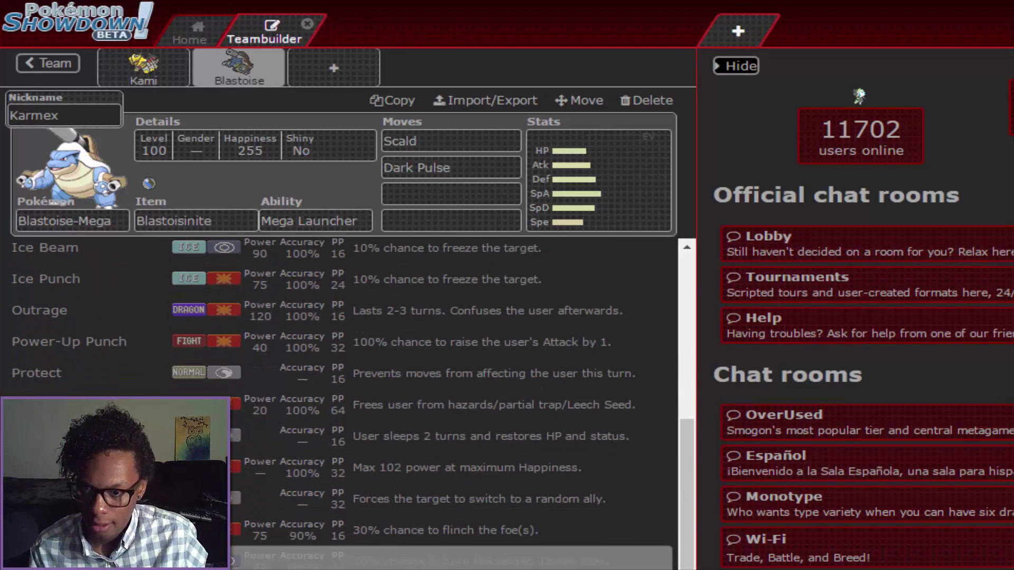
scroll(343, 401, up, 5)
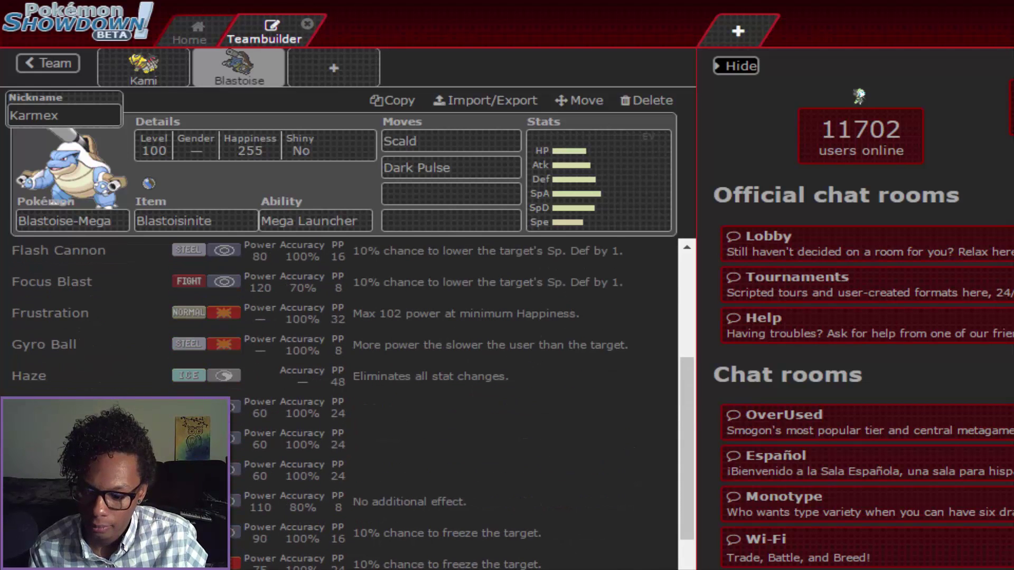
scroll(343, 401, down, 10)
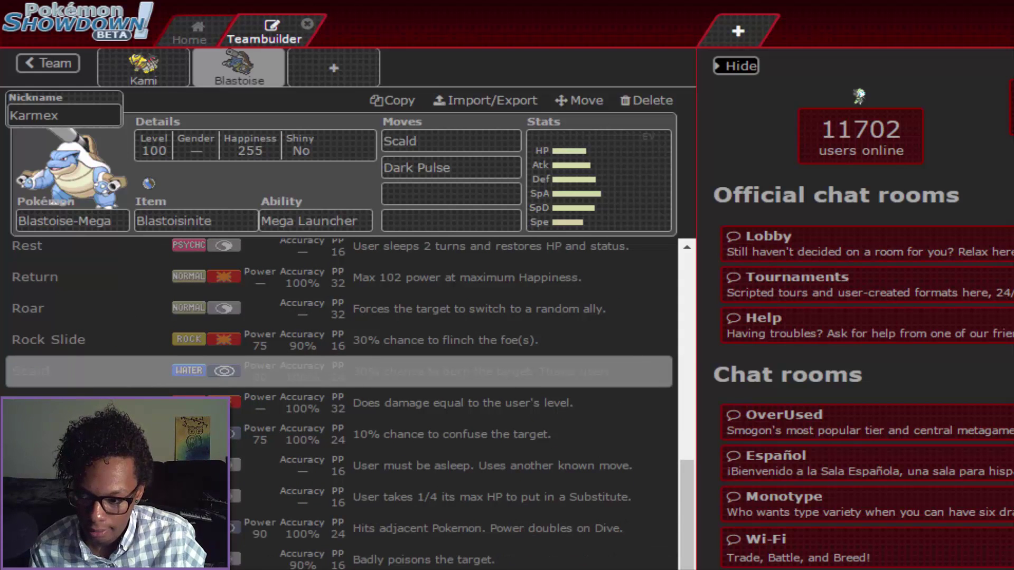
scroll(279, 549, up, 7)
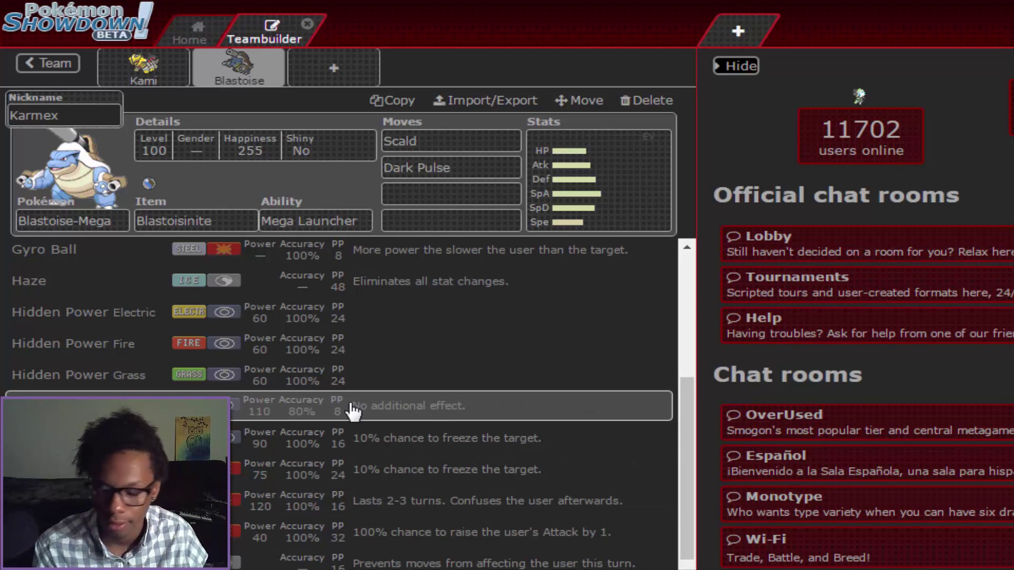
scroll(351, 407, down, 2)
scroll(351, 407, up, 5)
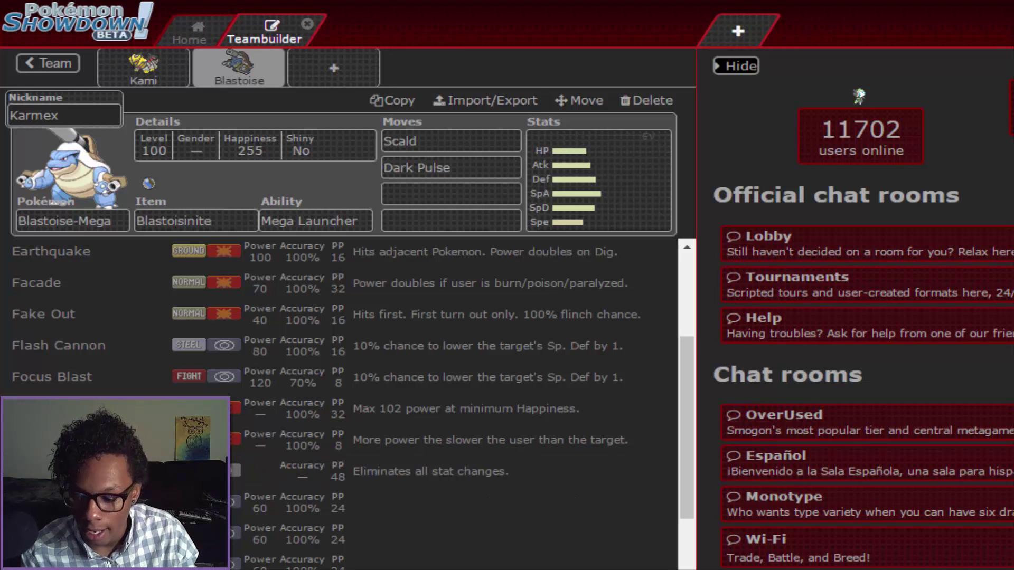
scroll(85, 391, down, 5)
click(83, 376)
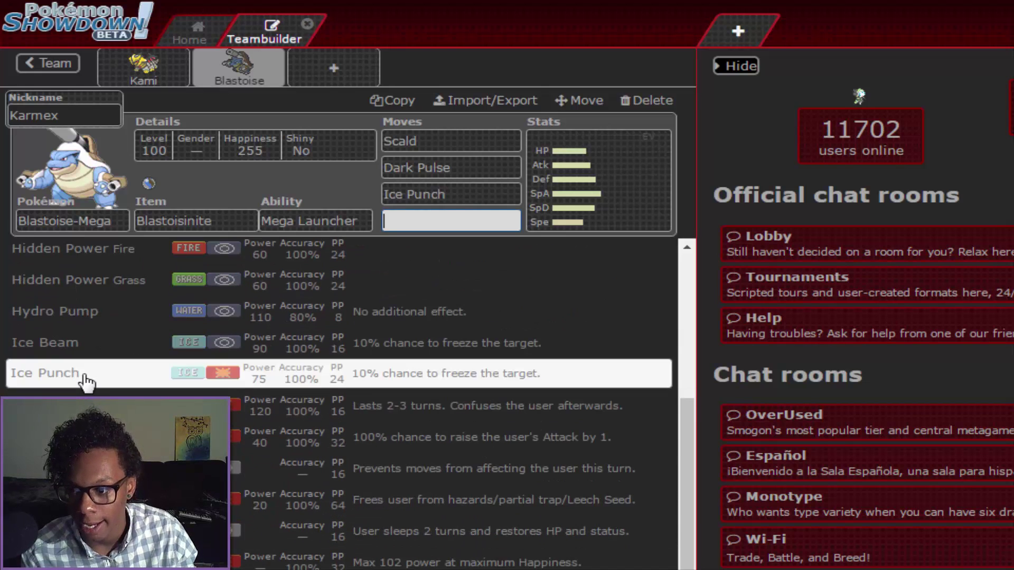
key(shift+Tab)
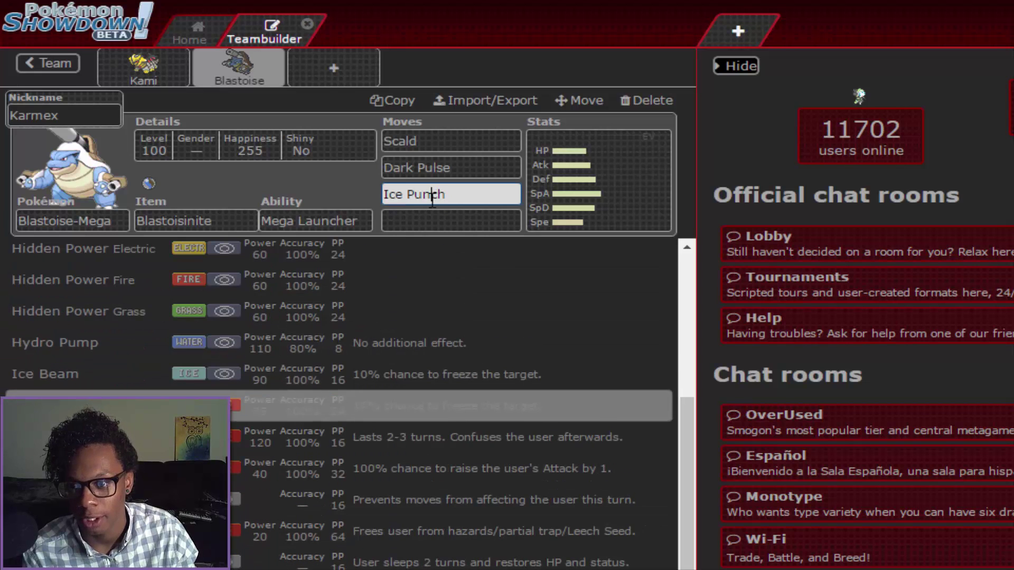
click(102, 373)
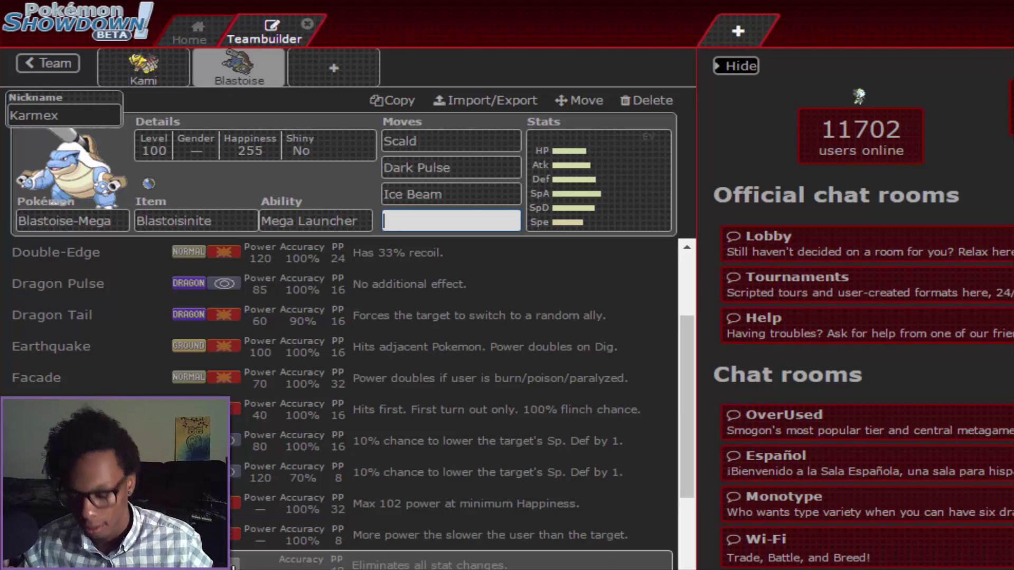
key(alt+Tab)
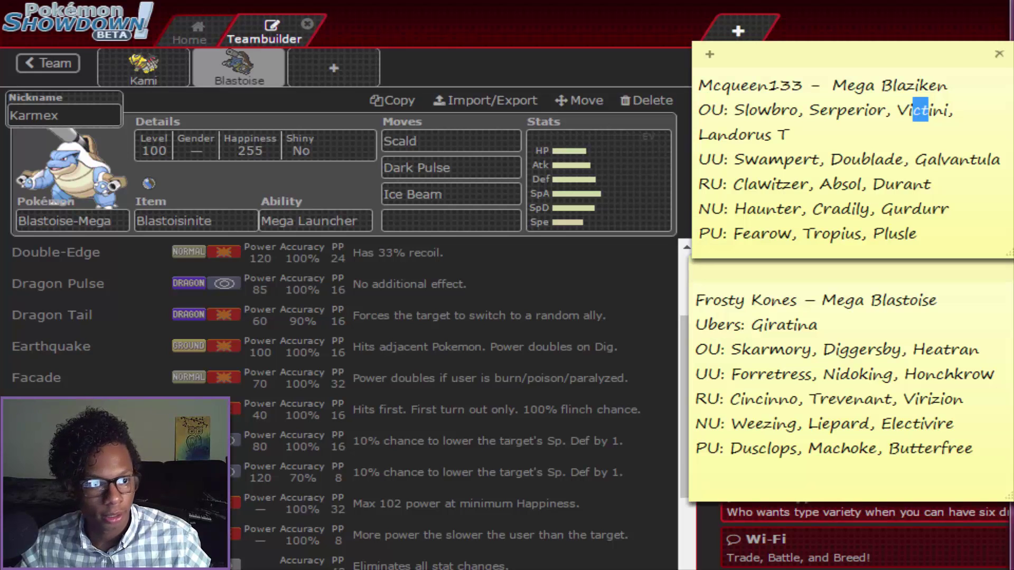
Fill Karmex's fourth move slot with Haze.
click(971, 159)
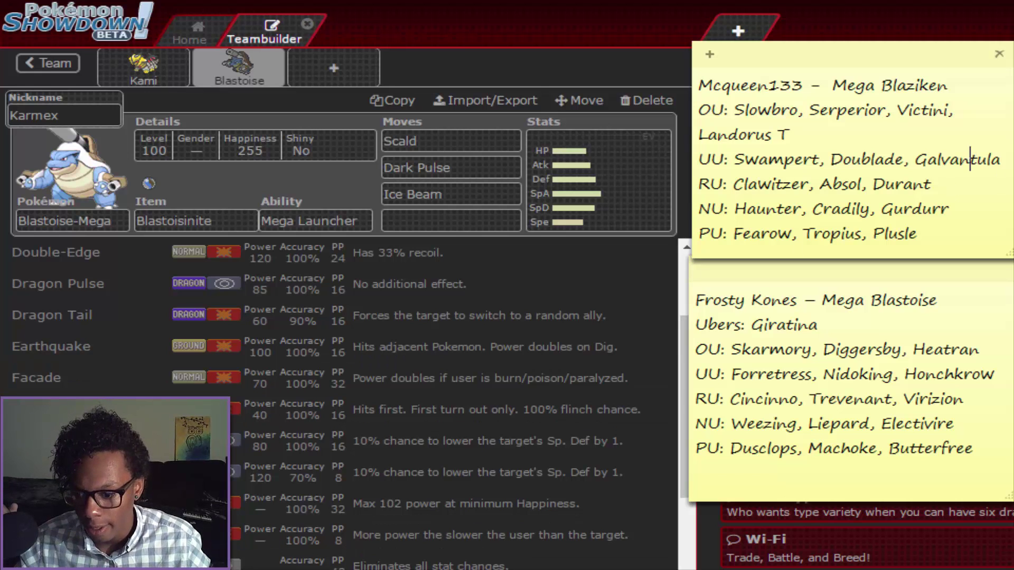
click(316, 563)
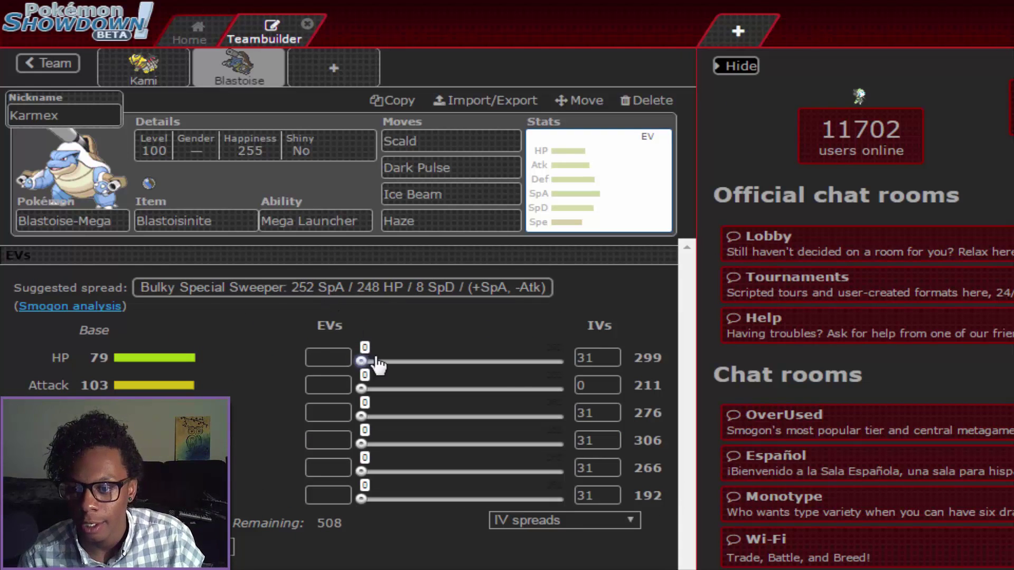
Set Karmex's EVs to 248 HP, 252 Sp. Atk and 8 Sp. Def, then add a new team slot.
drag(437, 364, 560, 364)
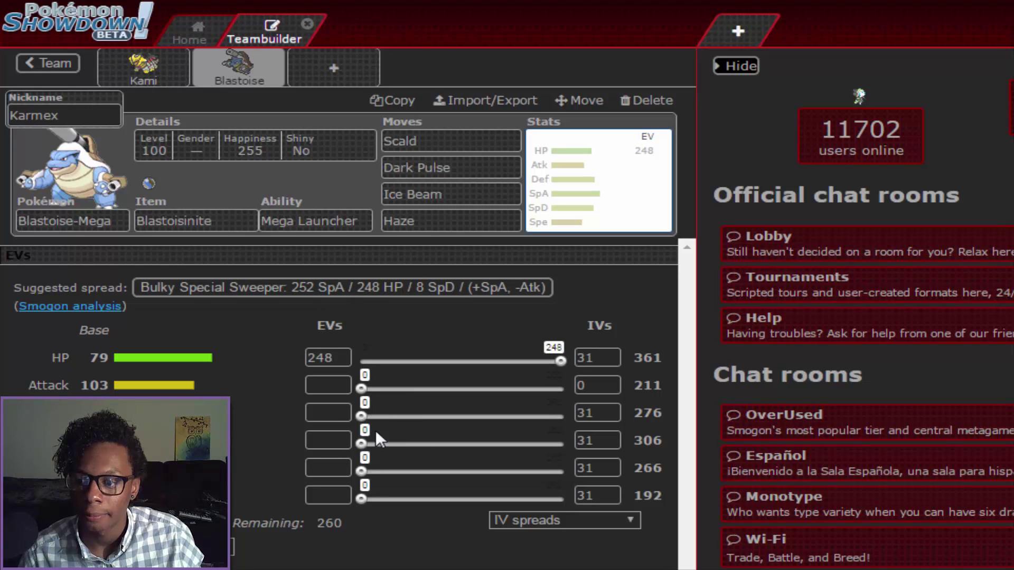
mouse_move(362, 443)
mouse_down()
mouse_move(609, 442)
mouse_move(565, 443)
mouse_up()
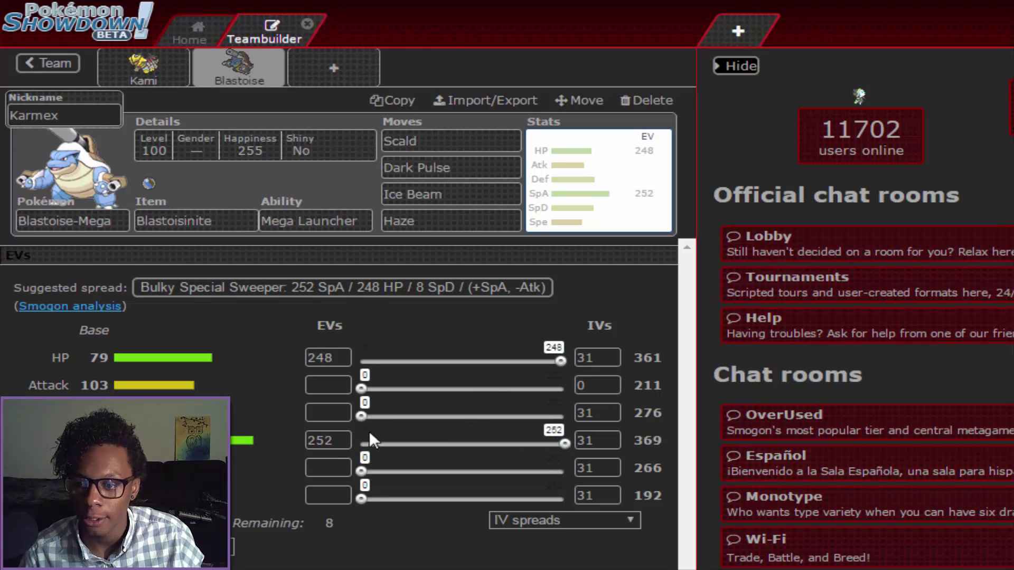
drag(364, 417, 445, 421)
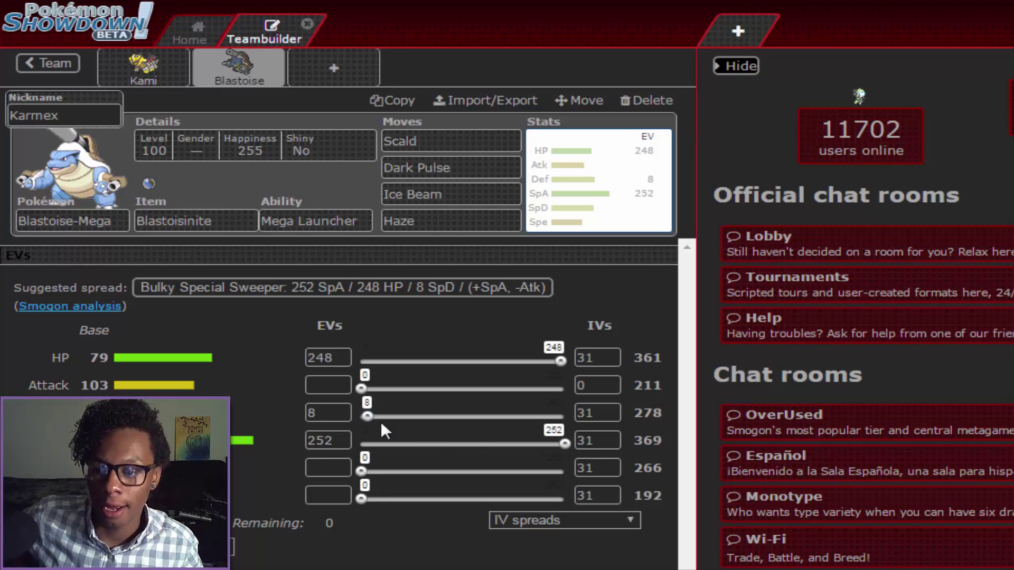
drag(367, 416, 337, 420)
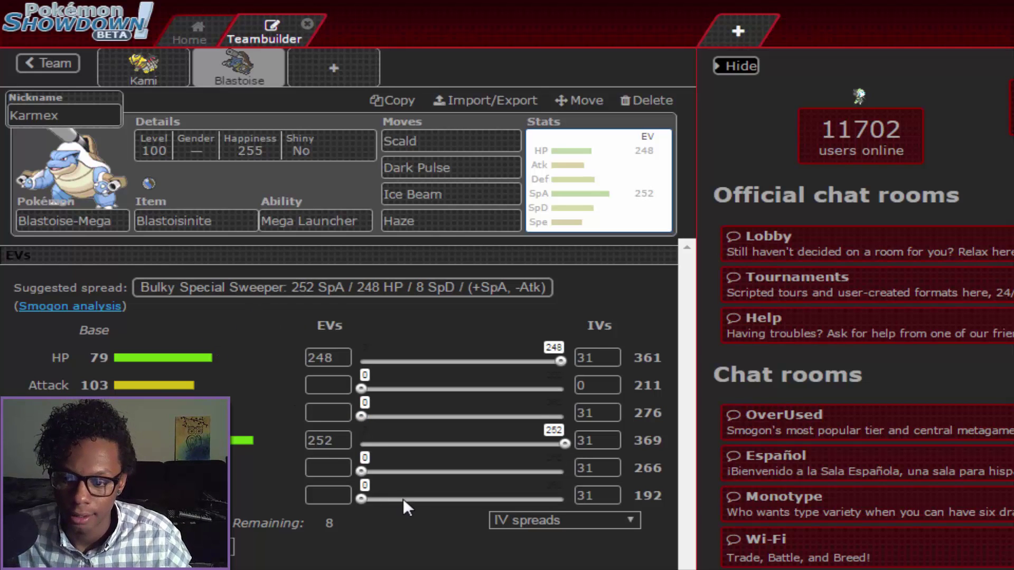
drag(364, 417, 443, 432)
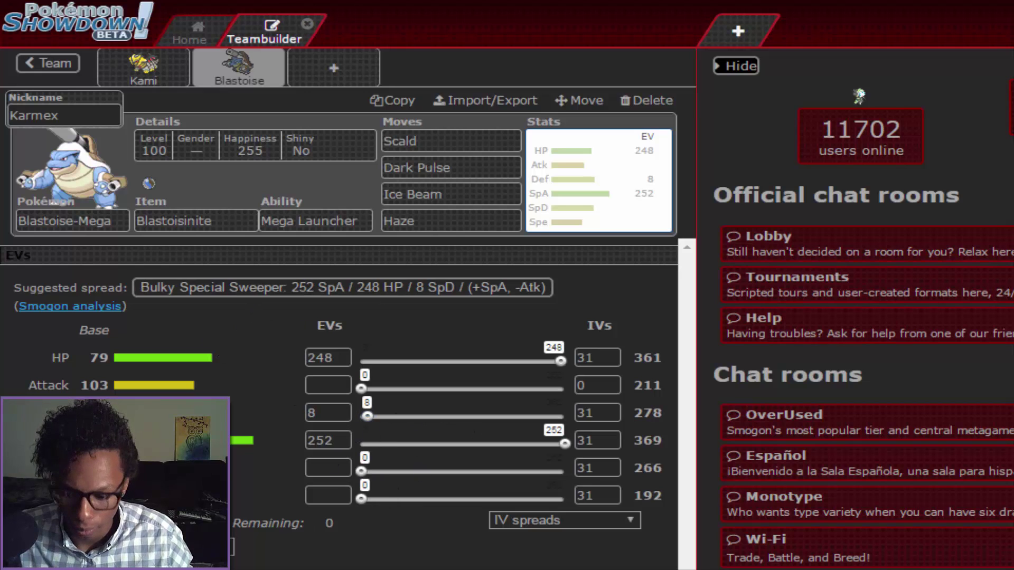
drag(366, 417, 359, 417)
drag(363, 471, 510, 470)
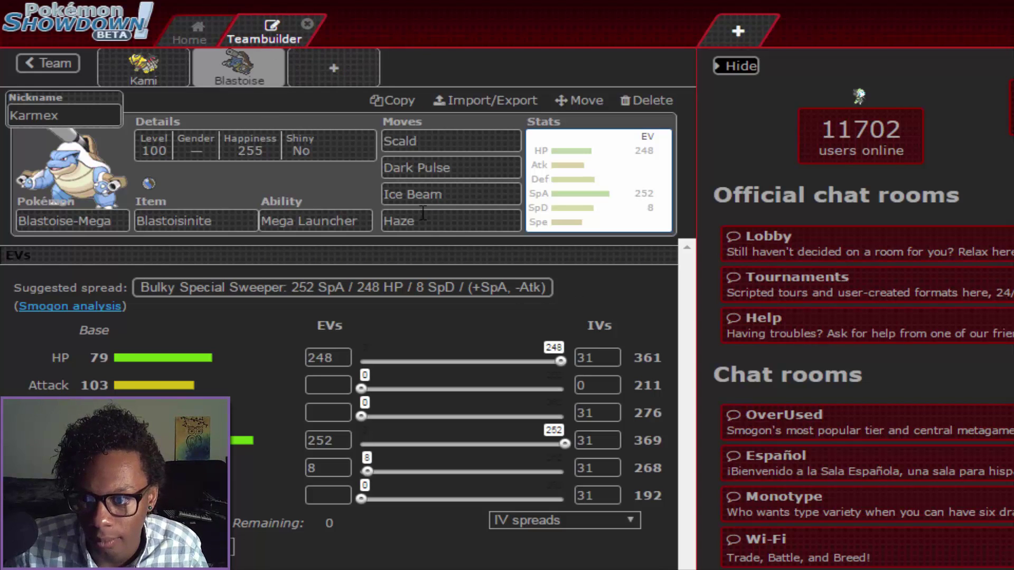
click(333, 74)
Add Liepard to the new slot and nickname it 'Mistress'.
scroll(379, 546, down, 2)
scroll(379, 546, up, 2)
text(lie)
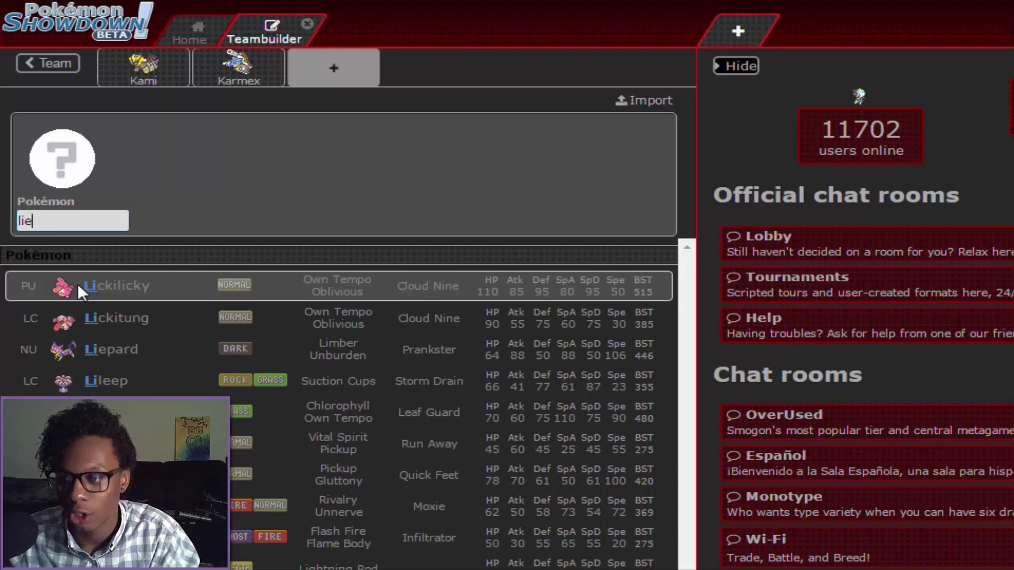
click(77, 285)
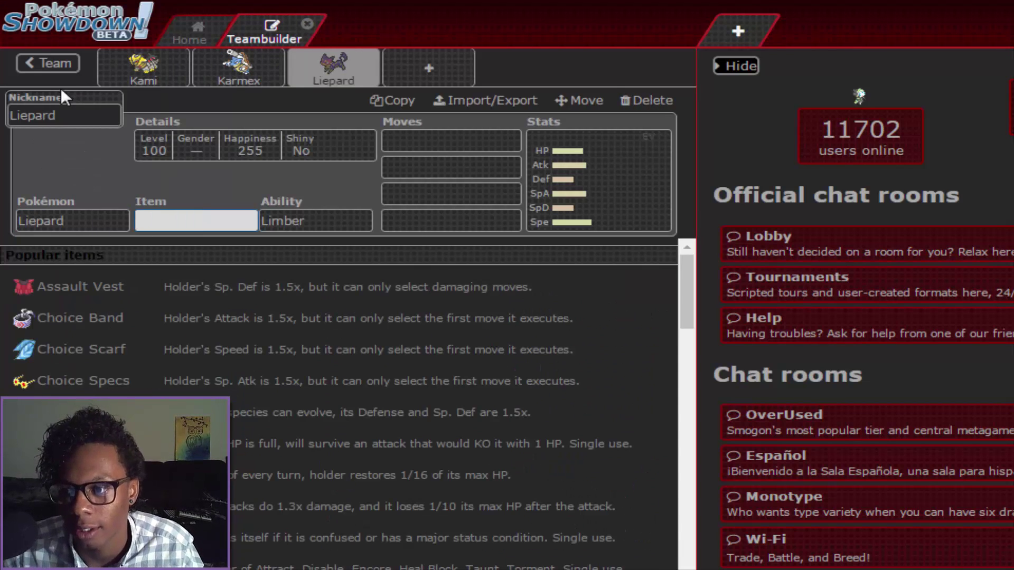
click(51, 116)
text(Mistress)
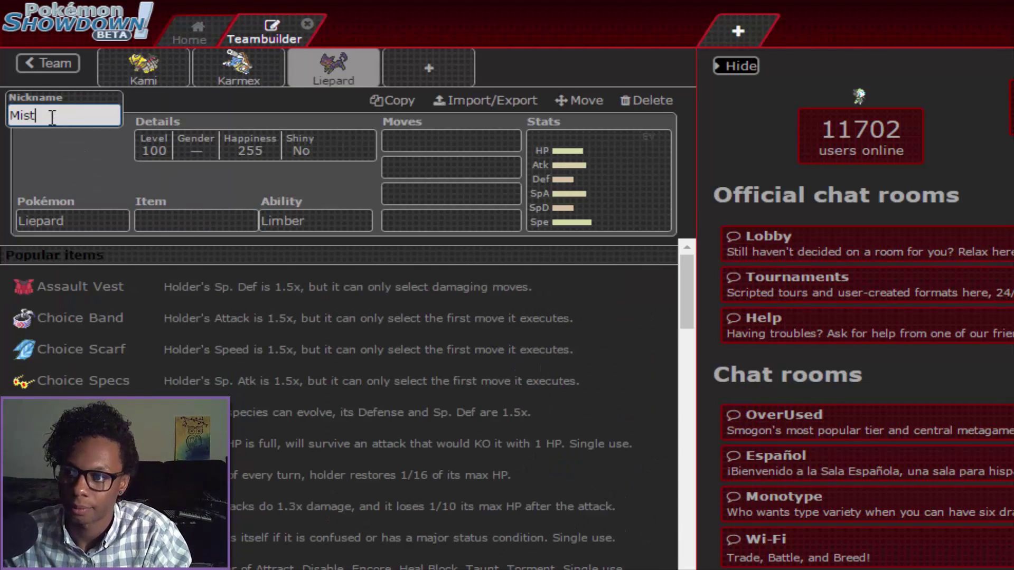
Make Liepard female and non-shiny, holding Leftovers with the Prankster ability.
click(219, 149)
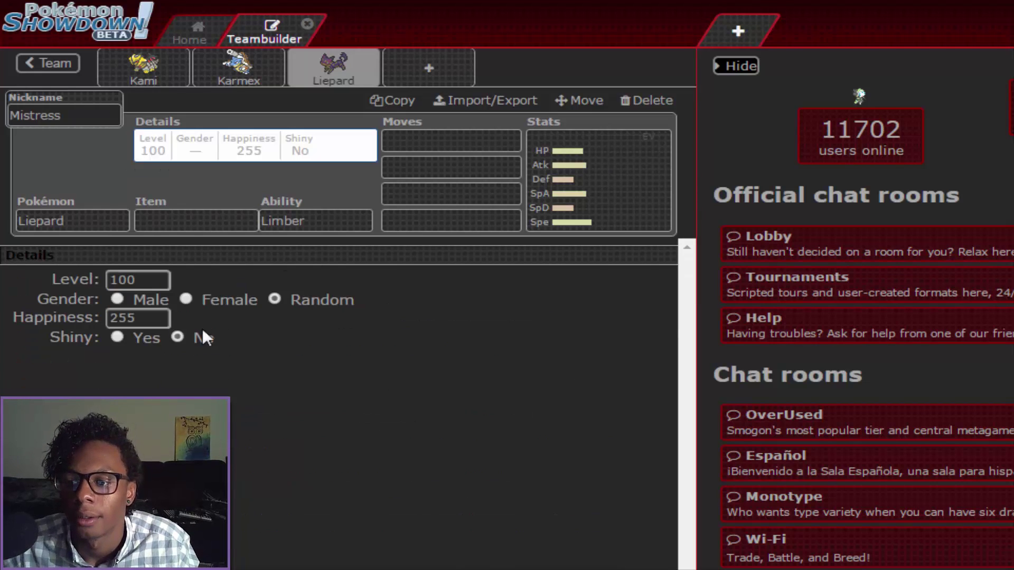
click(144, 332)
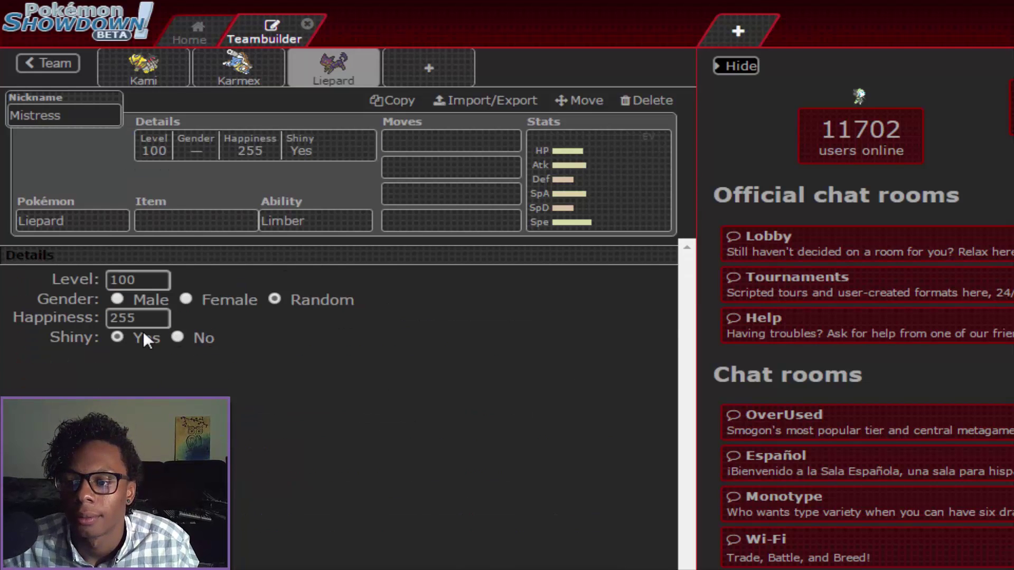
click(178, 338)
click(219, 294)
click(214, 228)
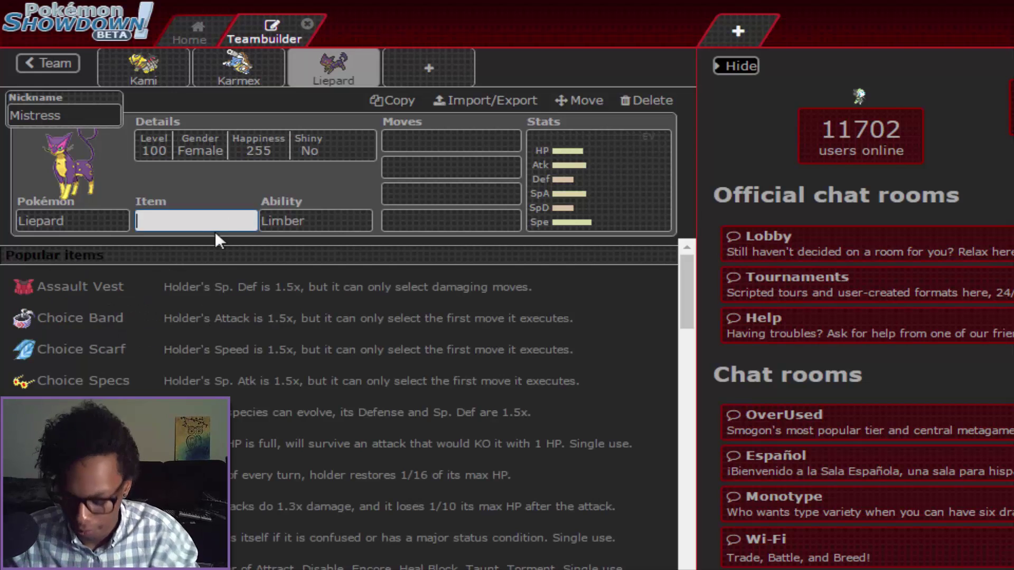
text(left)
key(Return)
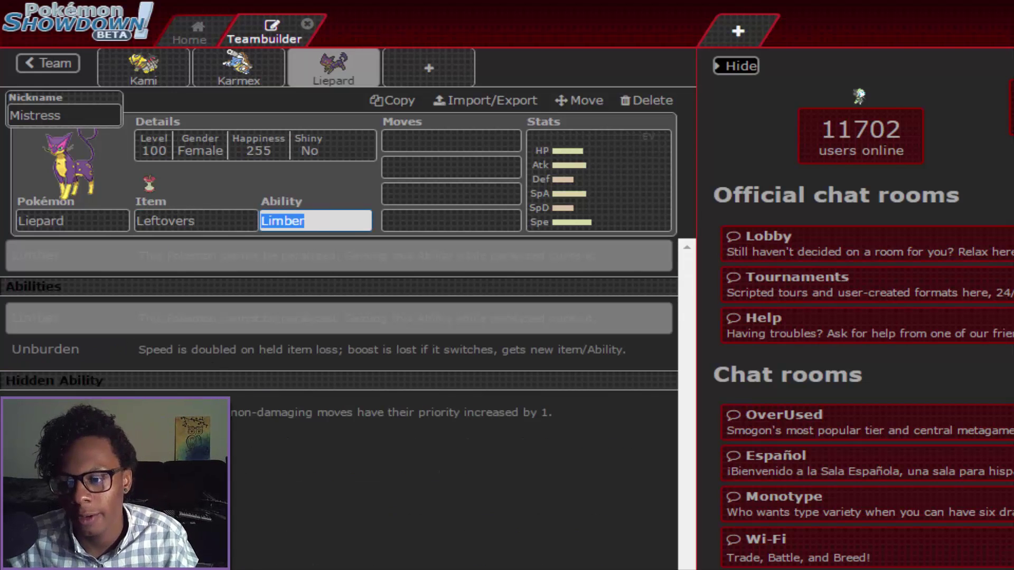
click(232, 409)
Give Liepard the moves Fake Out, Knock Off, Taunt and Thunder Wave.
text(fake)
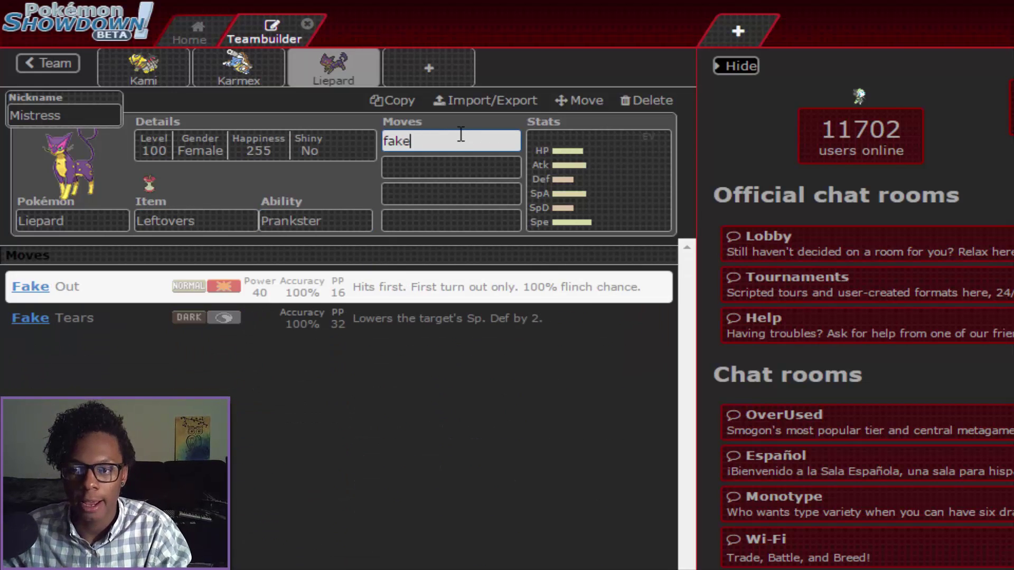
key(Return)
text(kno)
key(Return)
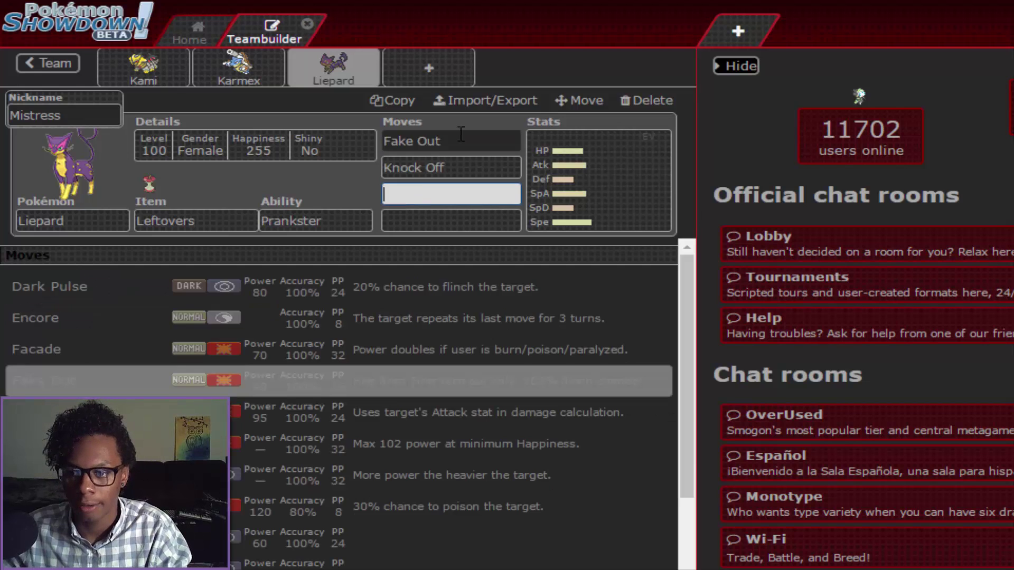
text(taun)
key(Return)
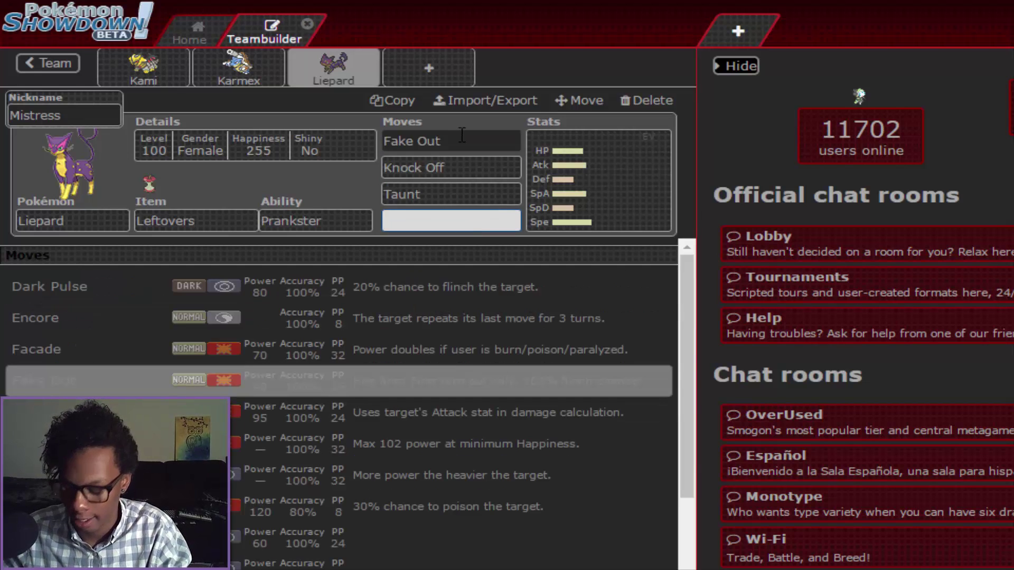
text(th)
key(Down)
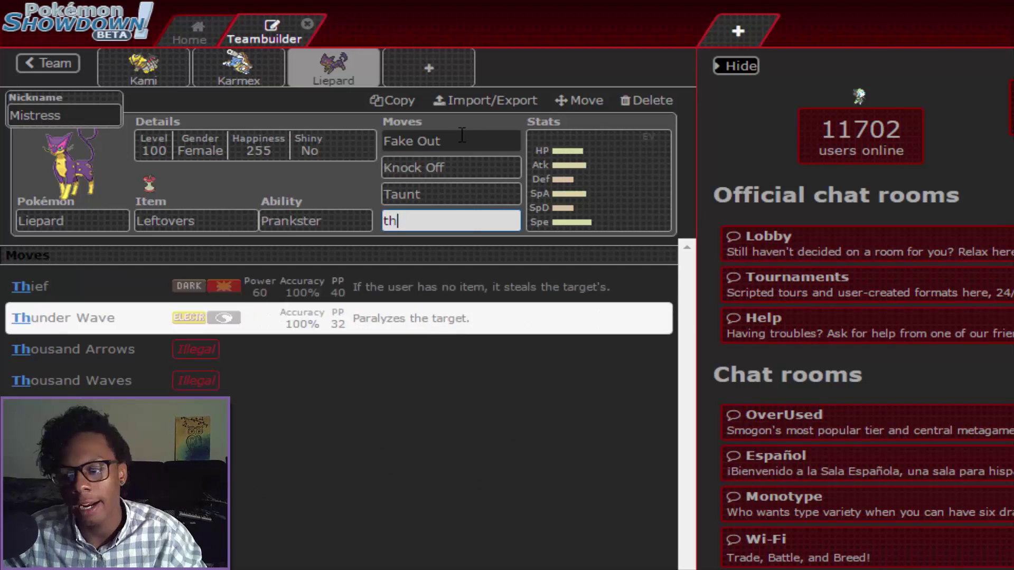
key(Return)
Review alternatives for the Taunt slot and Liepard's ability options, keeping Taunt.
click(447, 194)
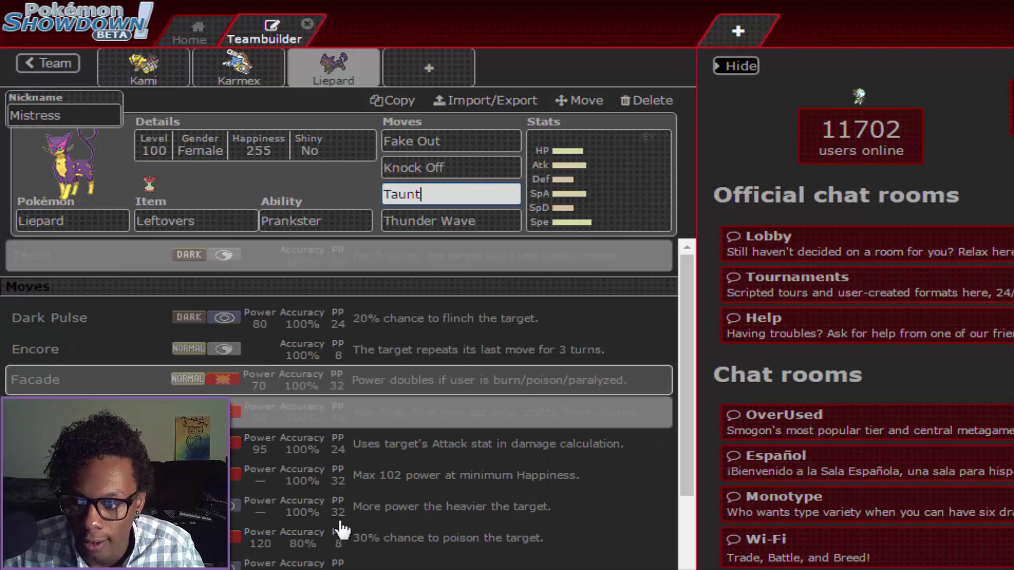
scroll(344, 528, down, 2)
scroll(346, 528, up, 2)
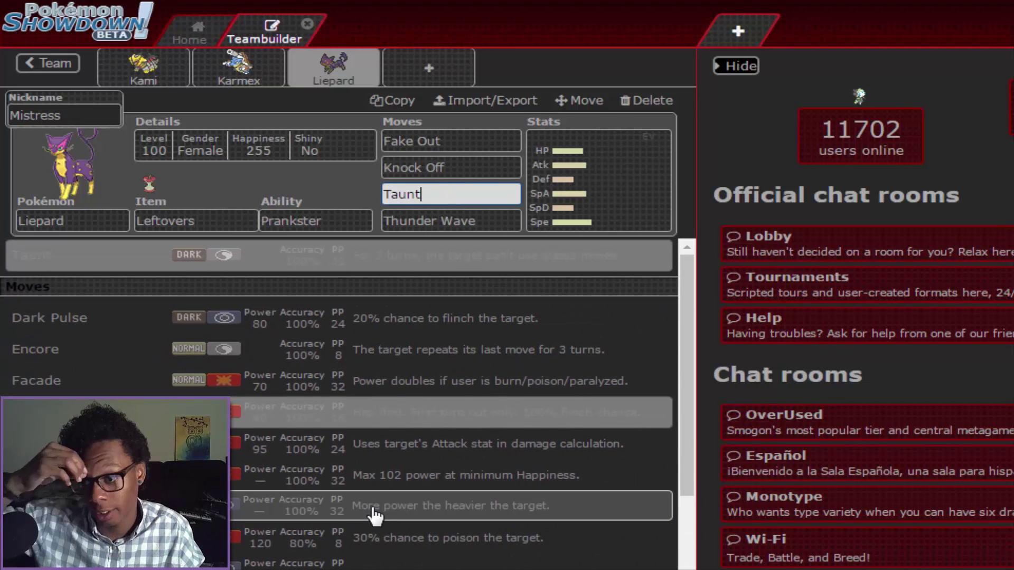
click(311, 222)
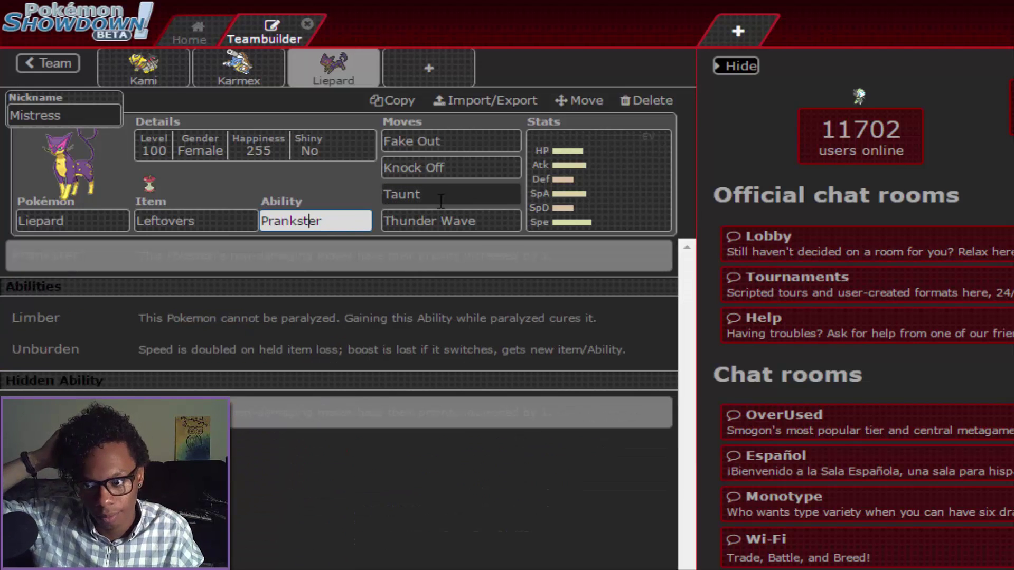
click(439, 221)
click(421, 194)
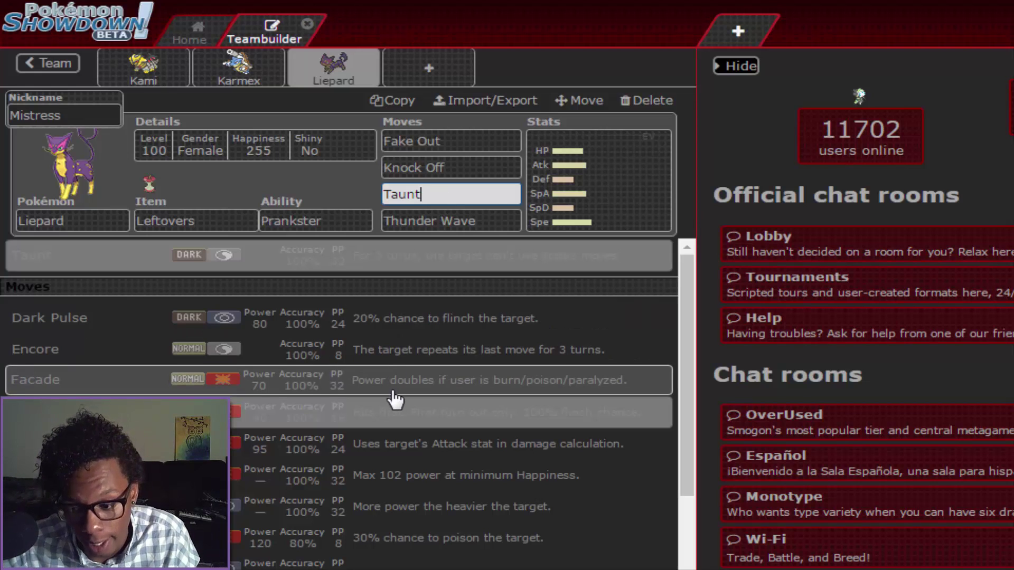
scroll(394, 400, down, 3)
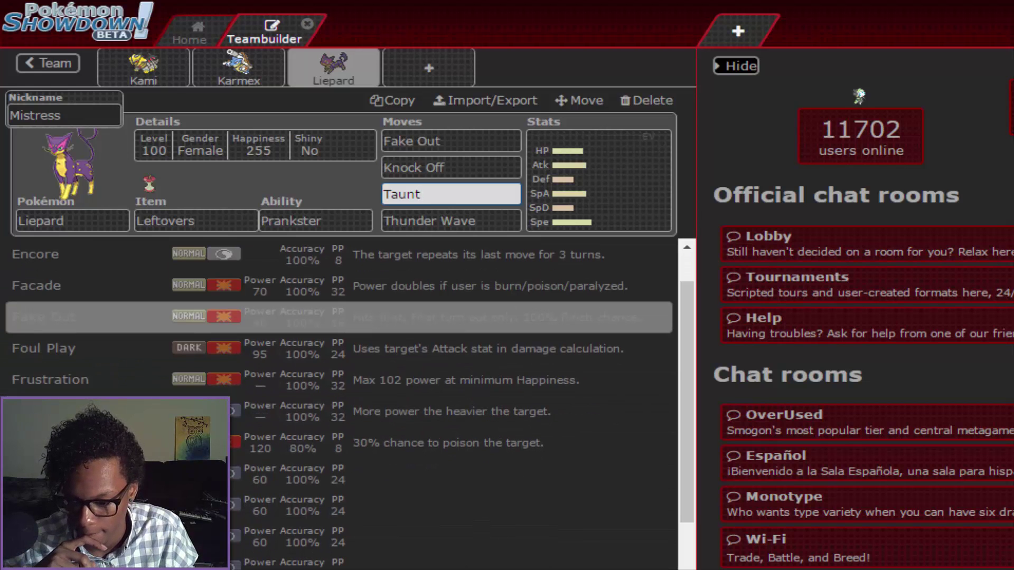
scroll(337, 401, down, 10)
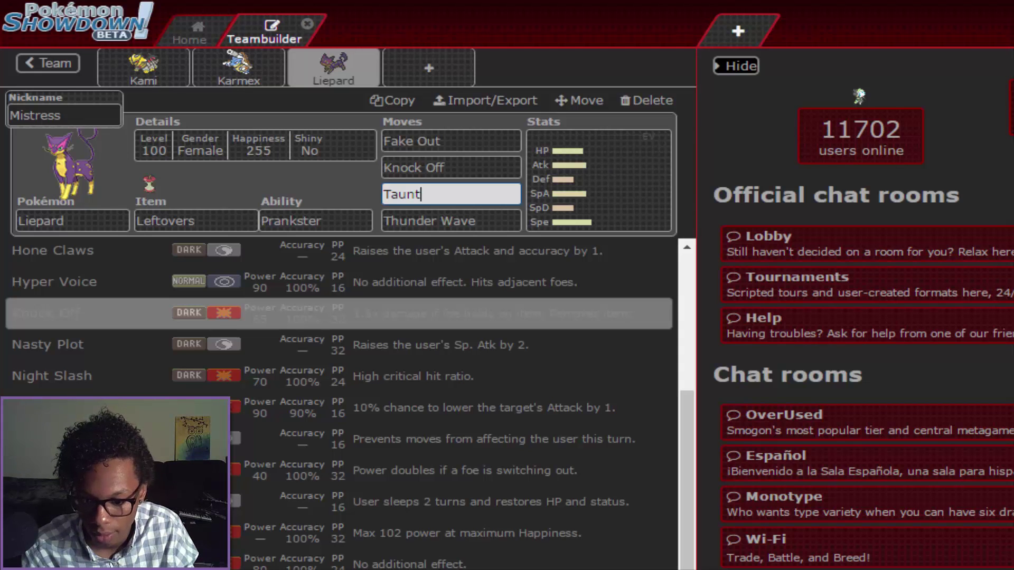
Check the sticky notes, then return to Liepard's third move slot.
key(alt+Tab)
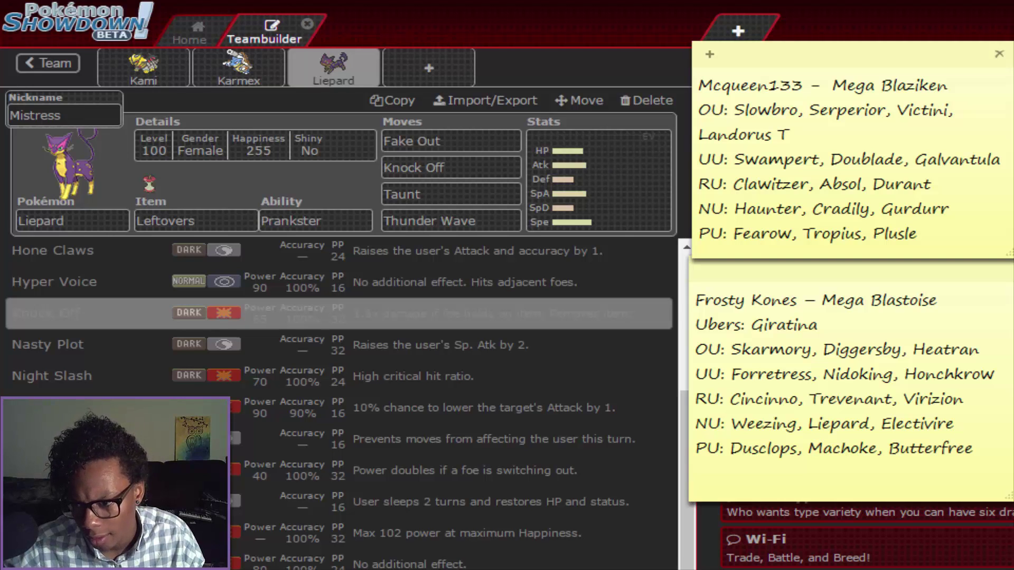
click(451, 193)
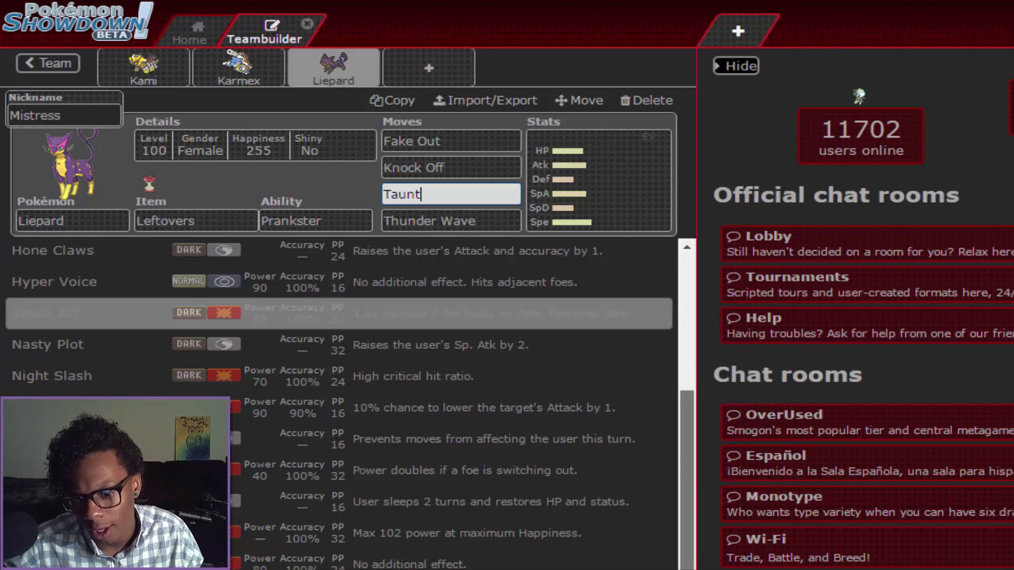
scroll(633, 528, up, 5)
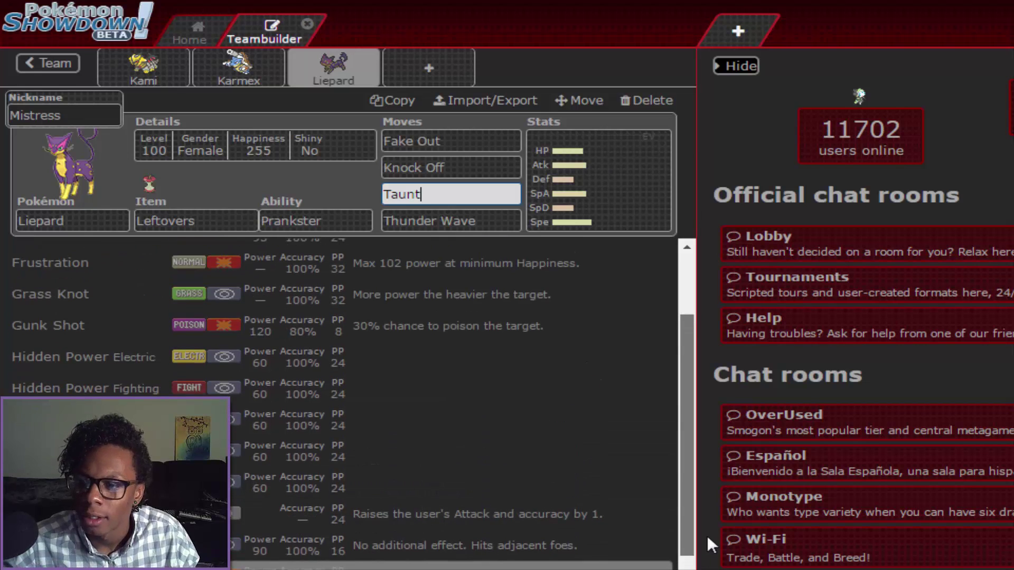
scroll(709, 531, up, 2)
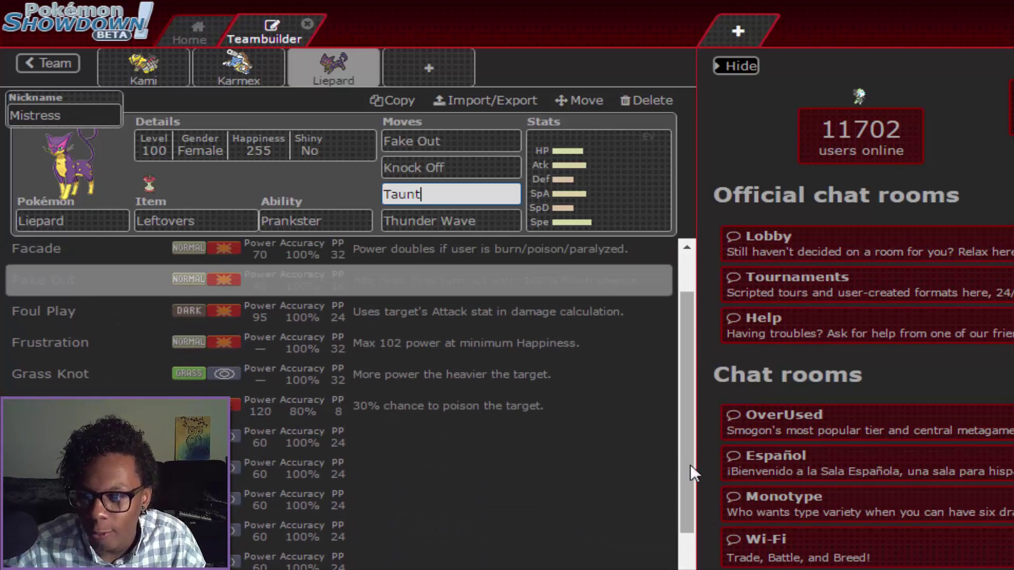
drag(690, 464, 695, 426)
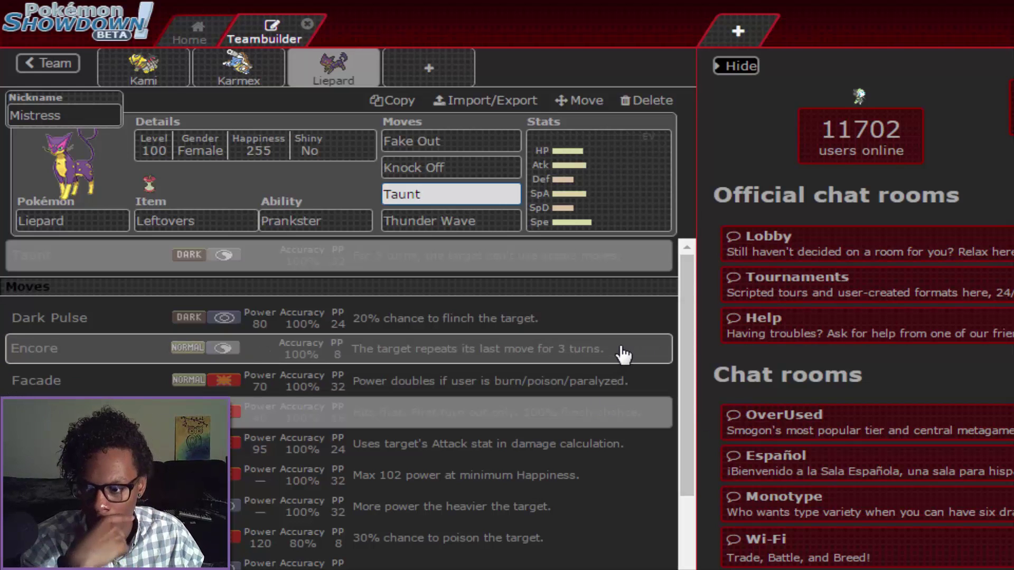
Apply the Fast Physical Sweeper spread (252 Atk, 4 SpD, 252 Spe) to Liepard, leaving IVs unchanged.
click(648, 210)
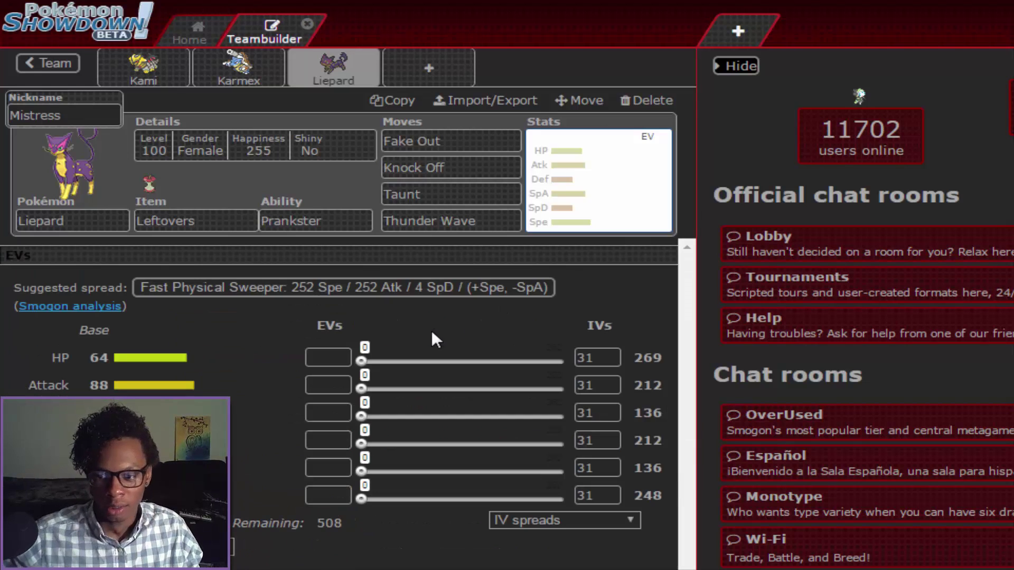
click(400, 295)
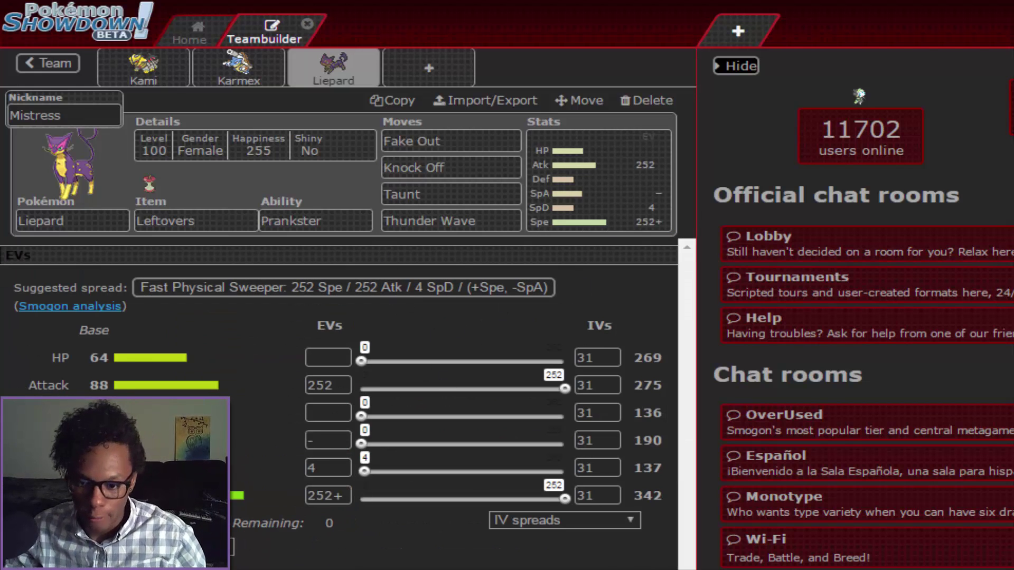
click(631, 520)
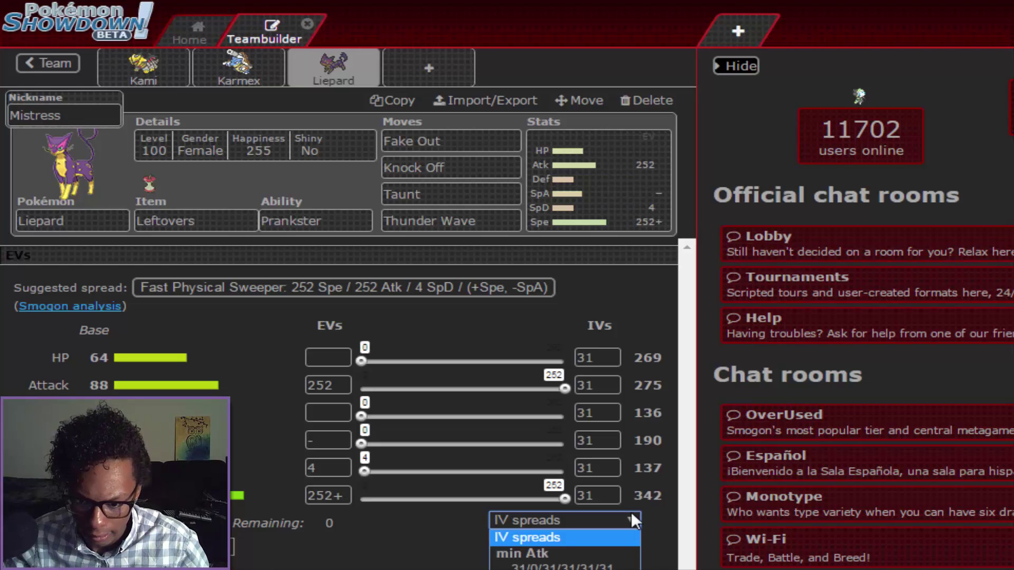
click(632, 514)
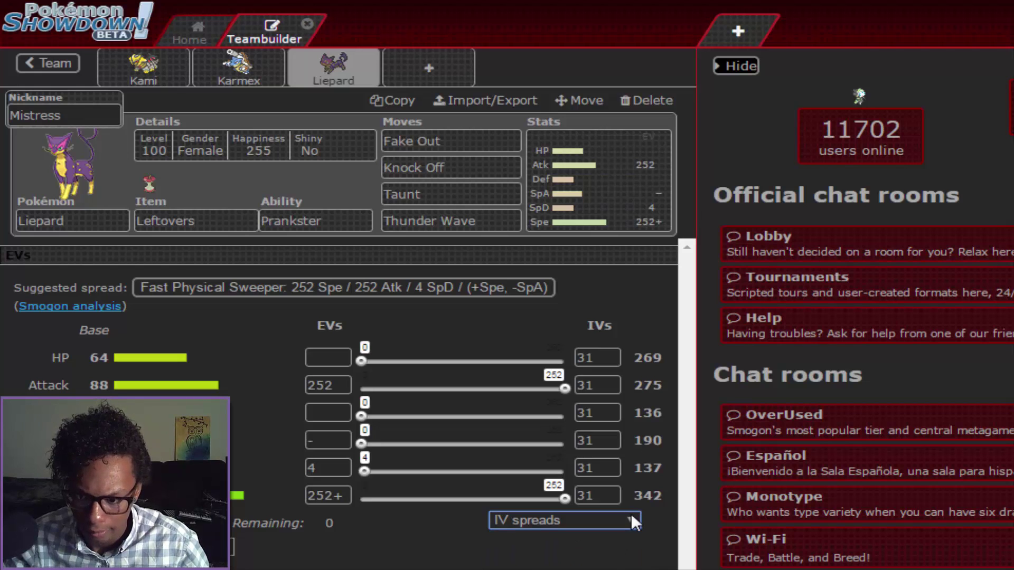
click(407, 69)
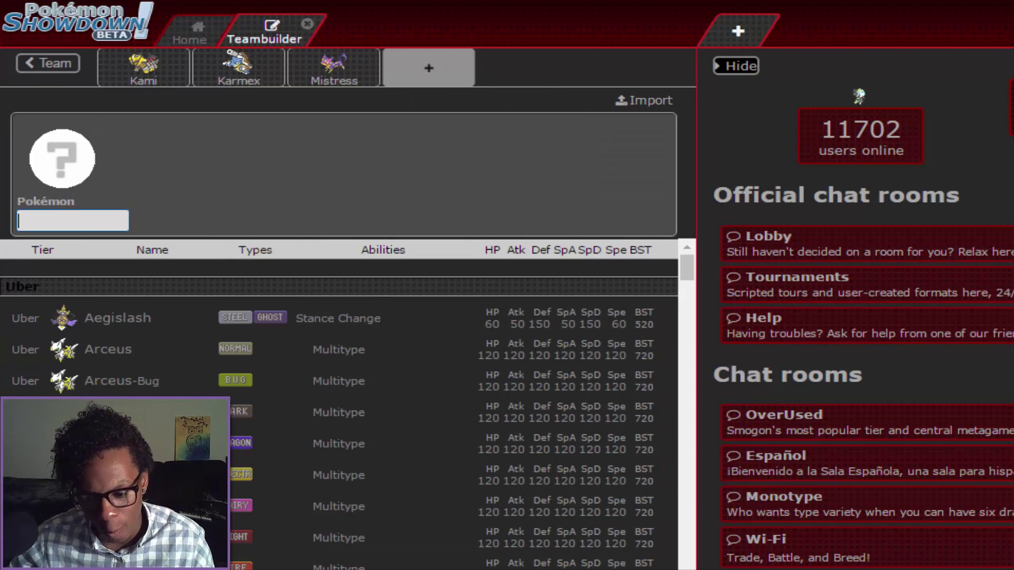
key(alt+Tab)
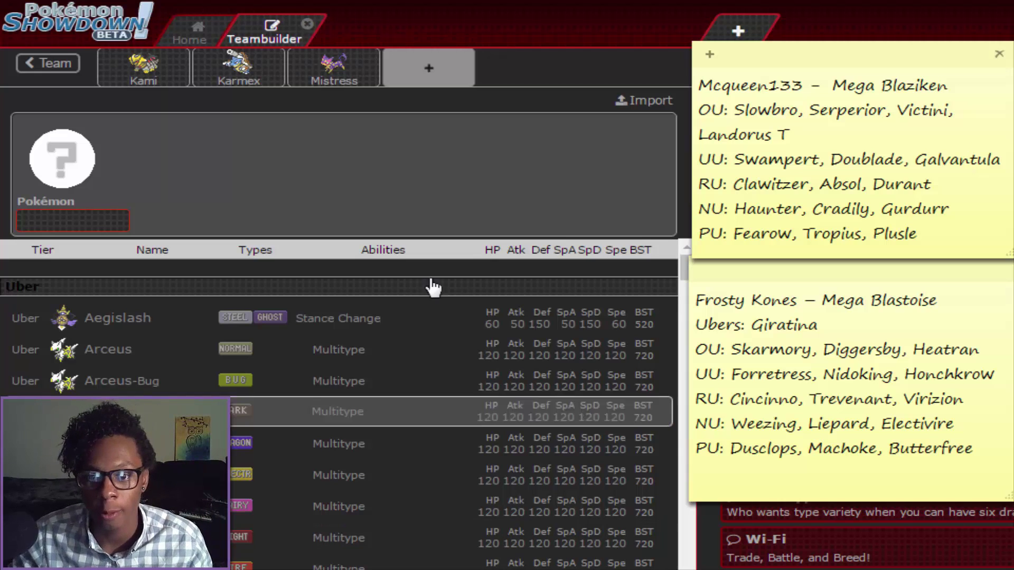
click(87, 233)
Add Cinccino to the new slot and nickname it 'Godslayer'.
click(89, 224)
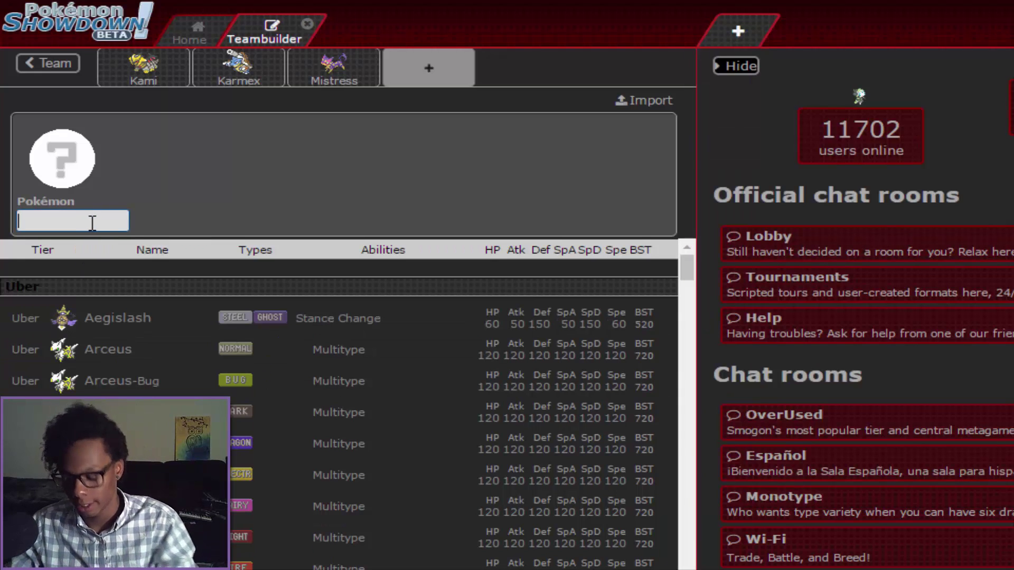
text(Cinc)
key(Return)
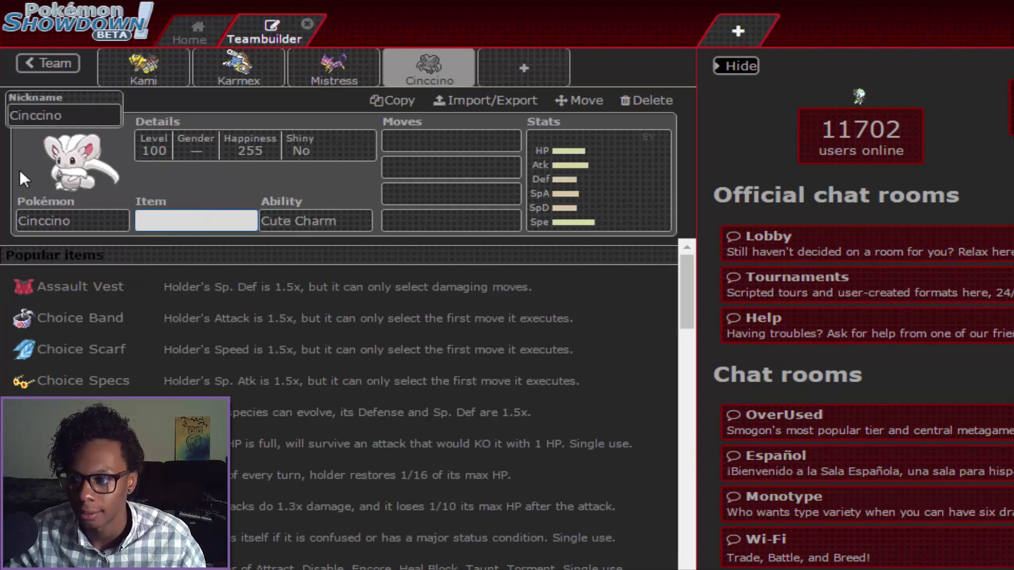
click(72, 124)
text(godslayer)
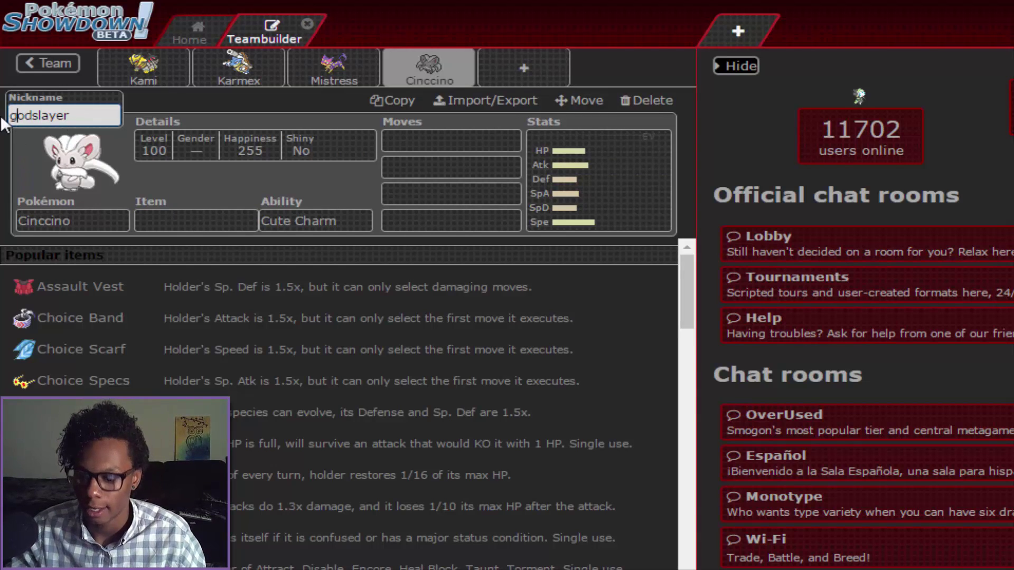
key(BackSpace)
text(G)
Give Cinccino a Choice Band and the Skill Link ability.
click(193, 222)
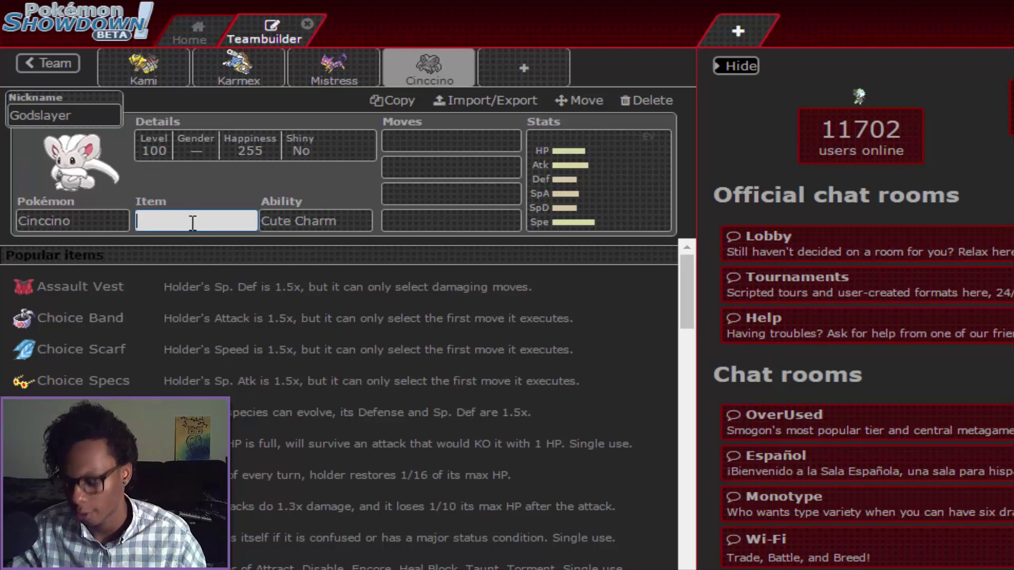
text(choice)
key(Return)
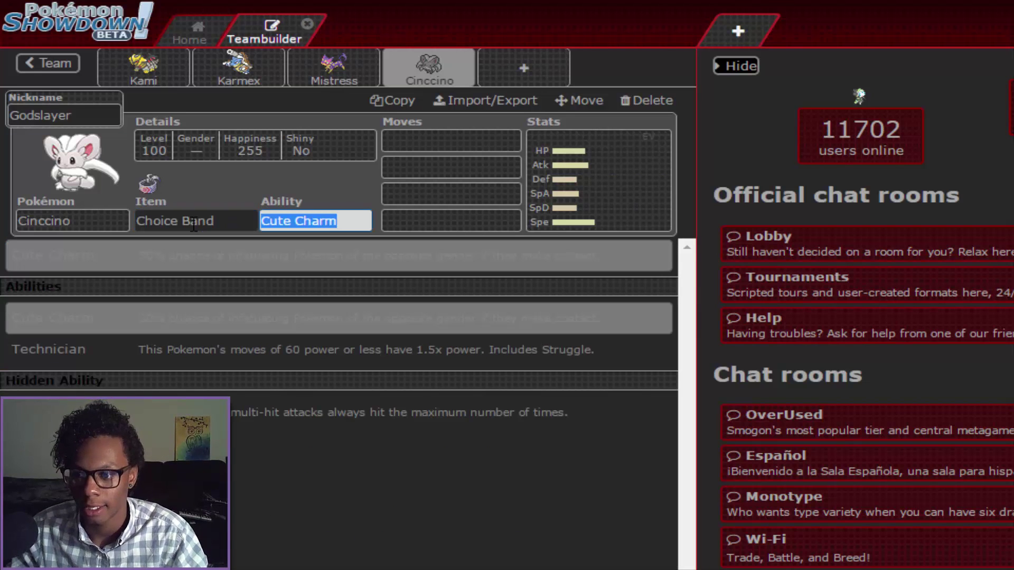
text(skill)
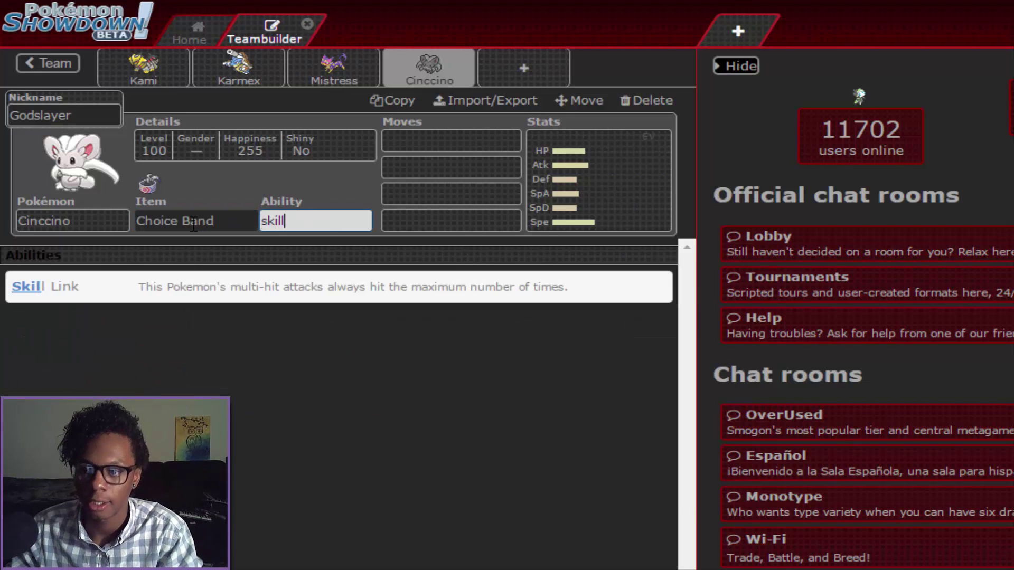
key(Return)
Give Cinccino Tail Slap, Rock Blast, Bullet Seed and U-turn plus the Fast Band EV spread.
text(tail)
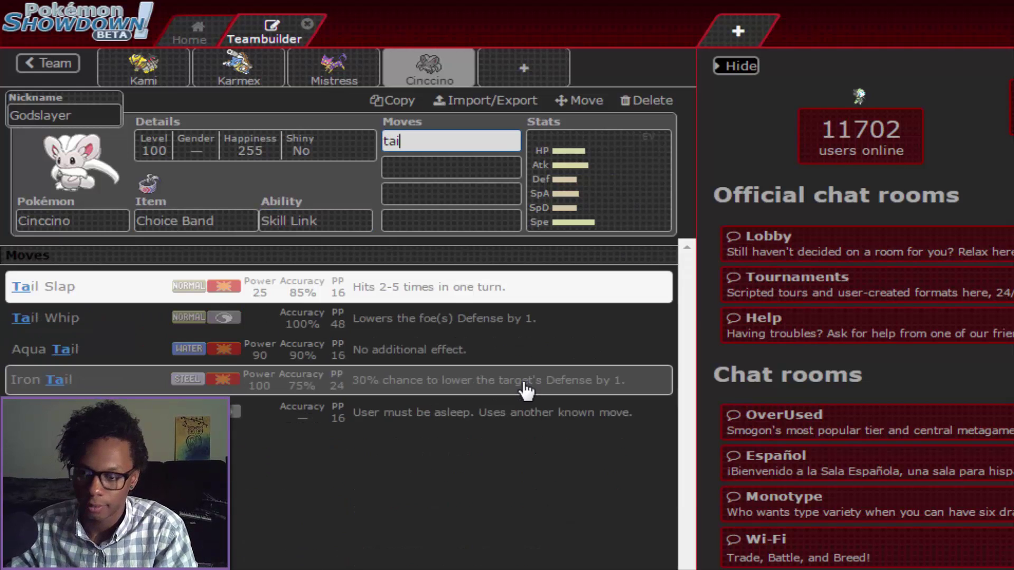
key(Return)
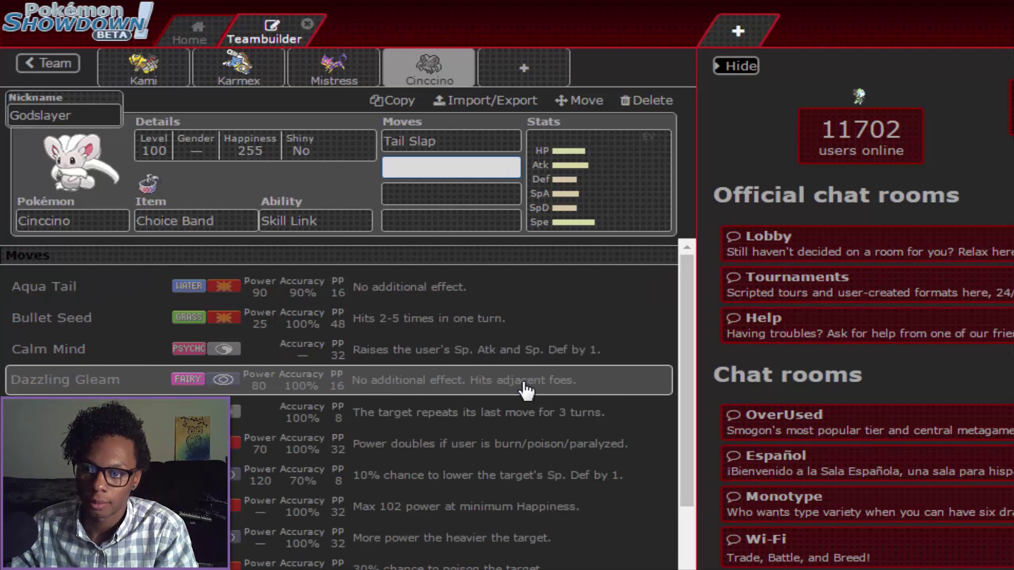
text(rock)
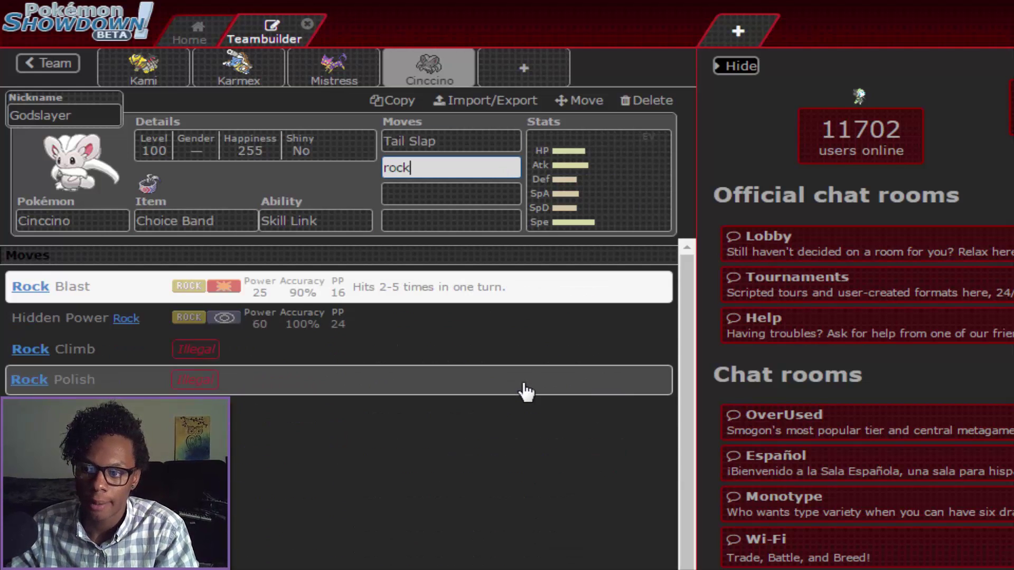
key(Return)
text(bull)
key(Return)
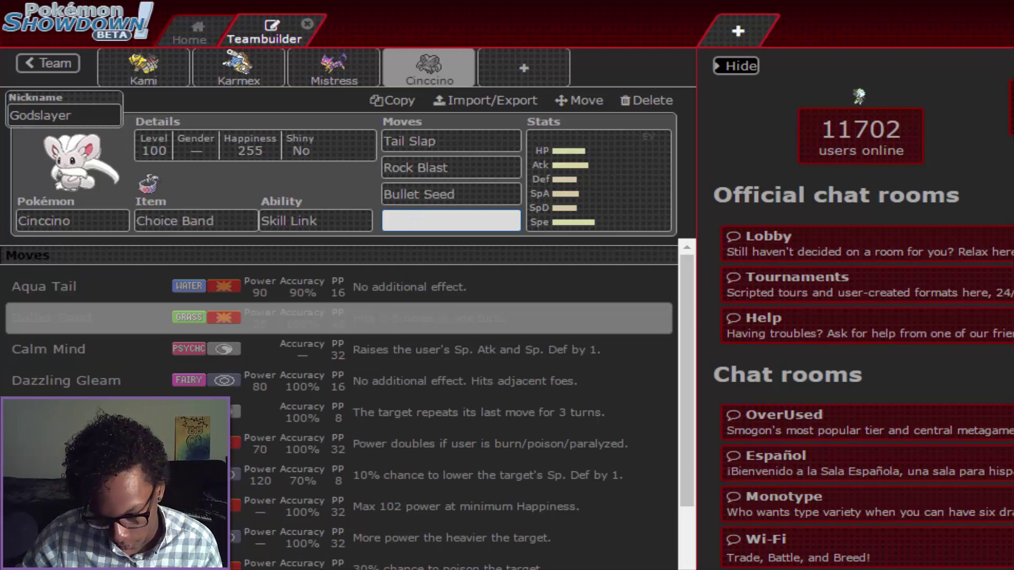
key(alt+Tab)
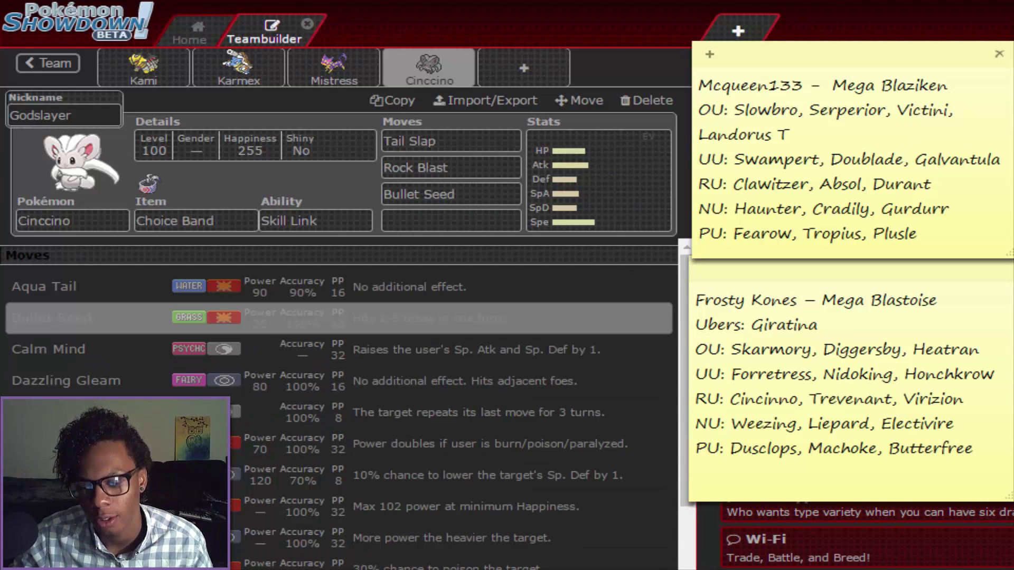
key(alt+Tab)
scroll(338, 422, down, 10)
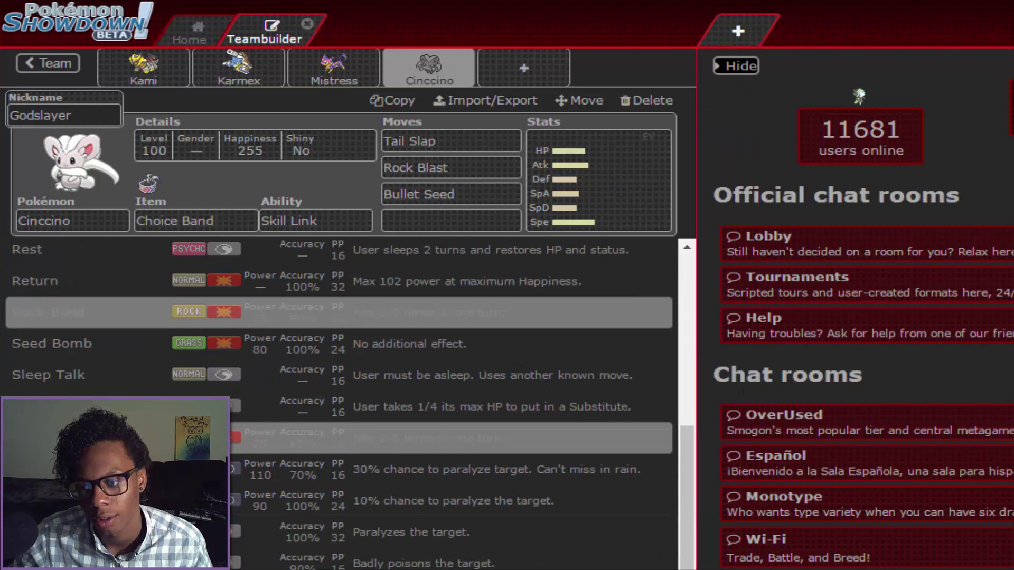
text(u-turn)
key(Return)
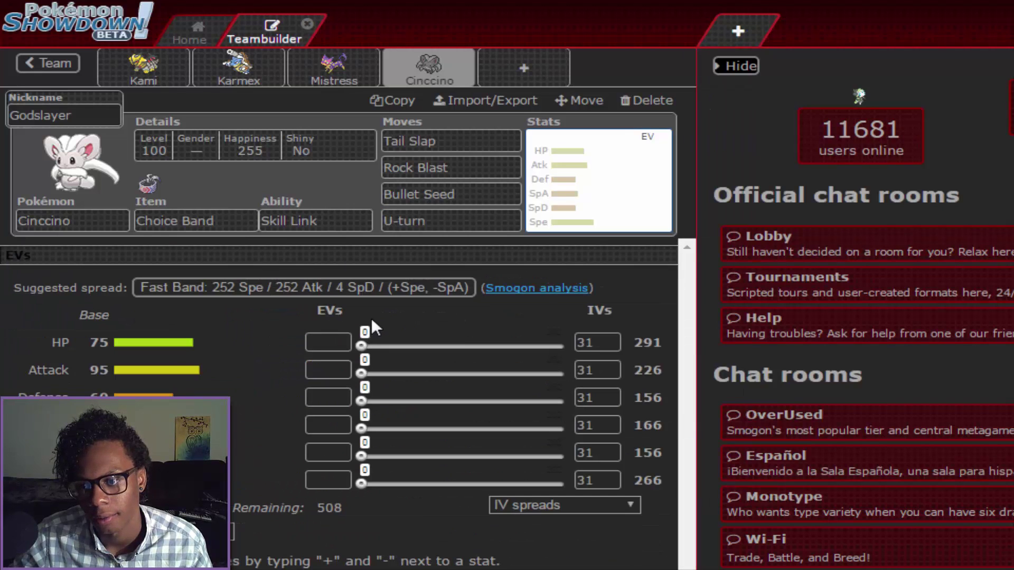
click(369, 288)
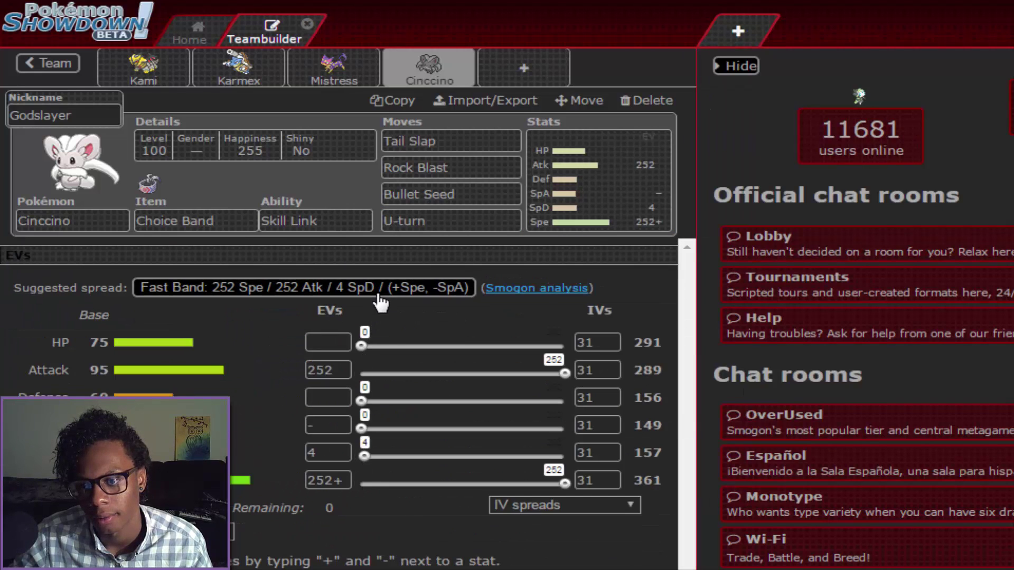
click(501, 83)
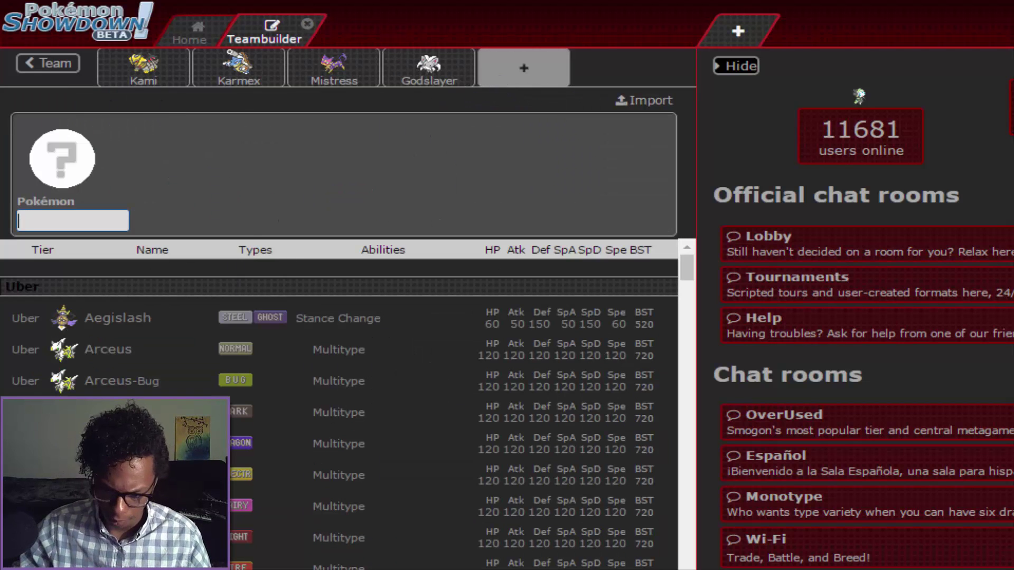
Switch to the sticky notes to choose the fifth team member.
key(alt+Tab)
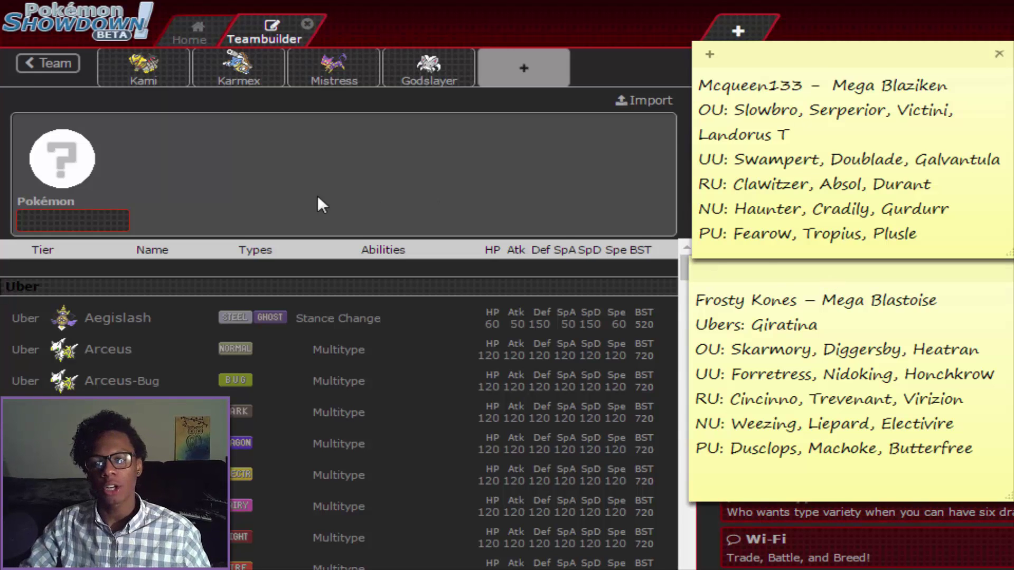
Search 'Heatran' and add it to the empty fifth slot.
click(111, 221)
text(Heatran)
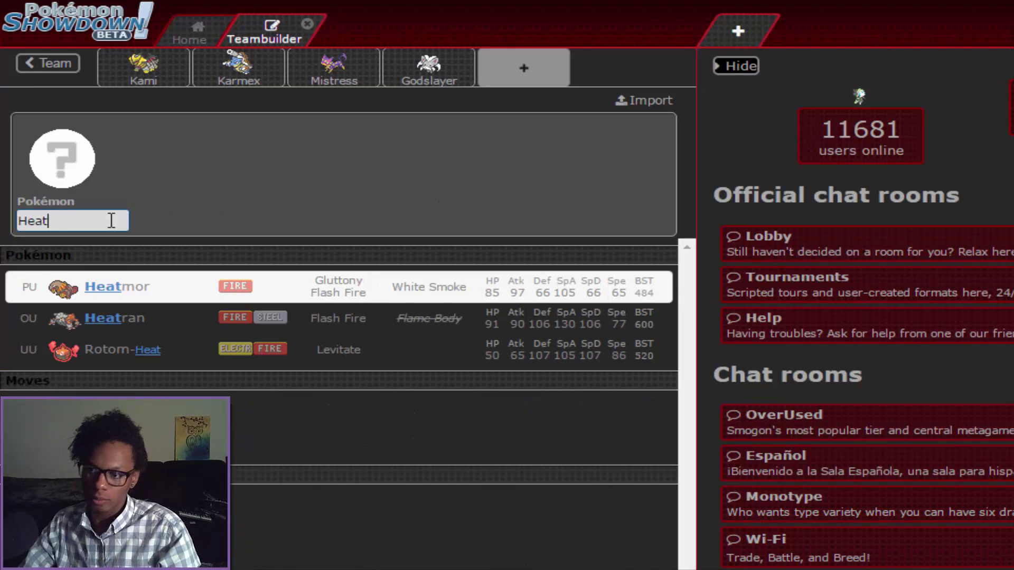
key(Return)
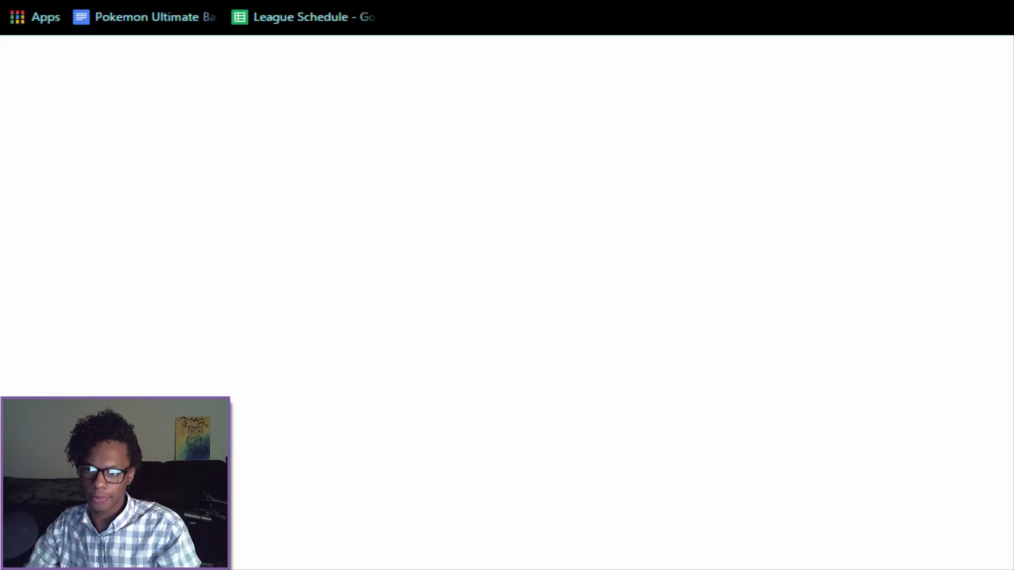
Search Google for 'heatran smogon'.
text(heatran)
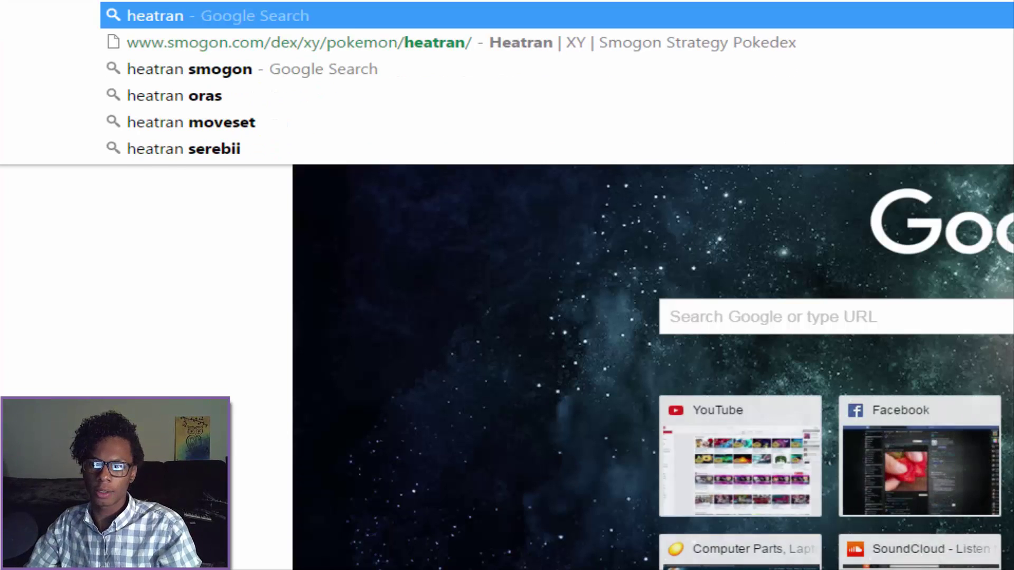
key(Return)
click(276, 35)
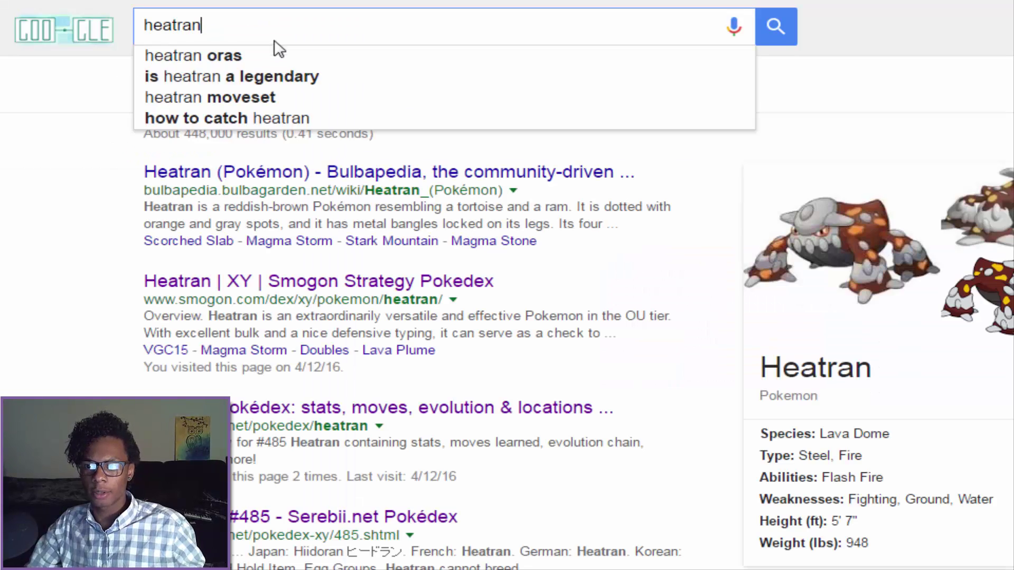
text( smogon)
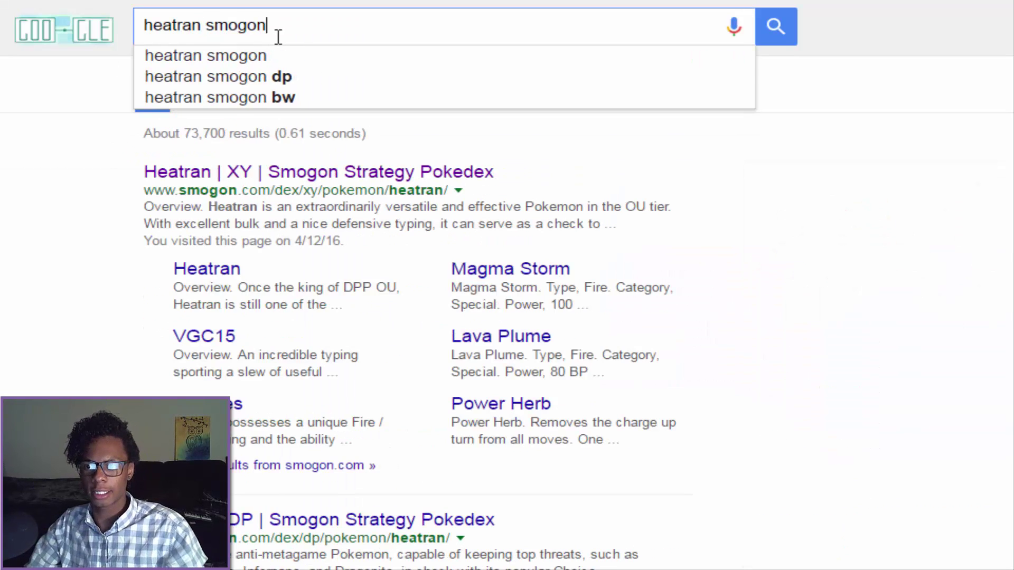
key(Return)
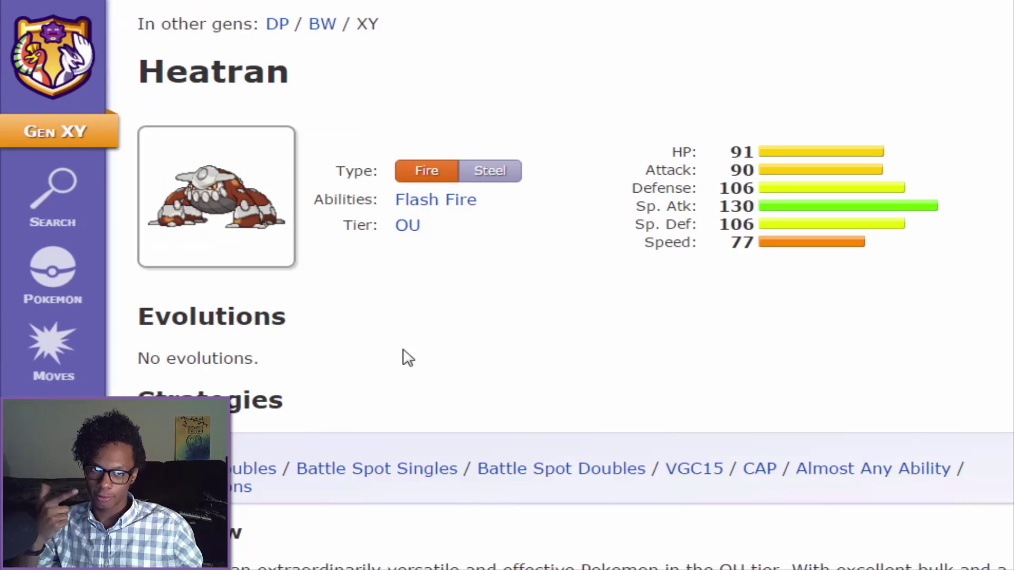
Scroll Smogon's Heatran analysis down to the Timid Choice Scarf set.
scroll(406, 386, down, 10)
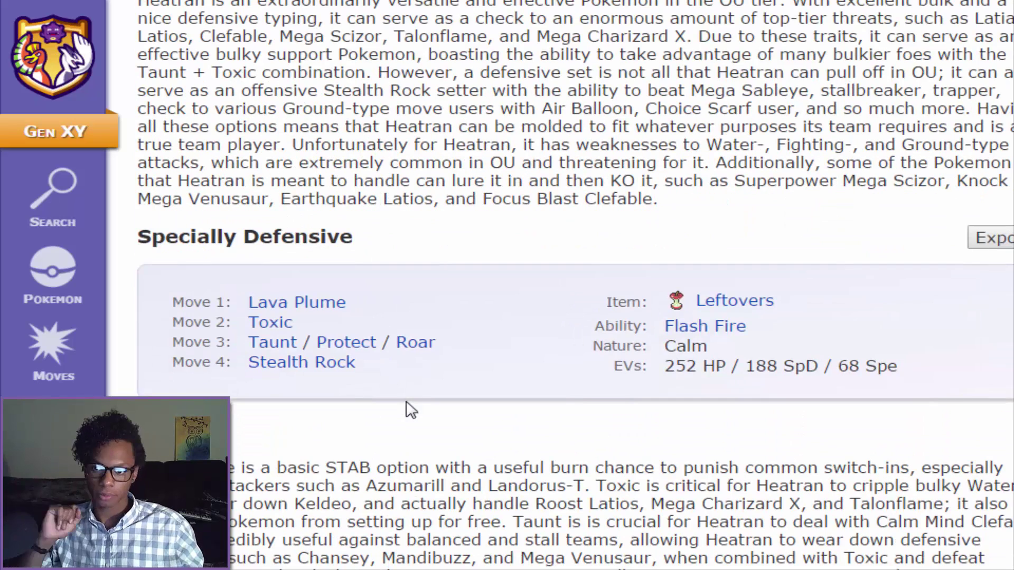
scroll(349, 375, down, 15)
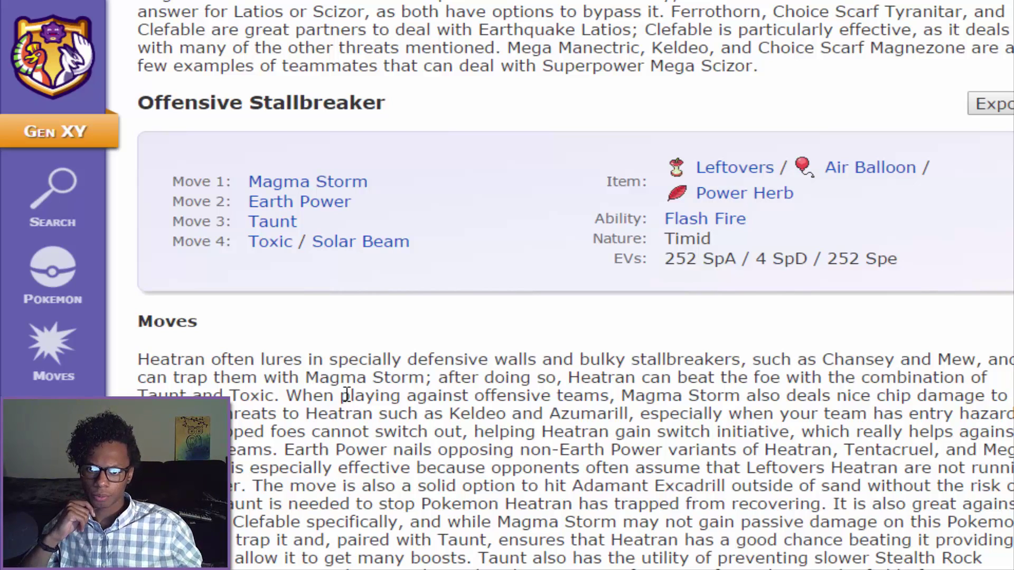
scroll(346, 395, down, 15)
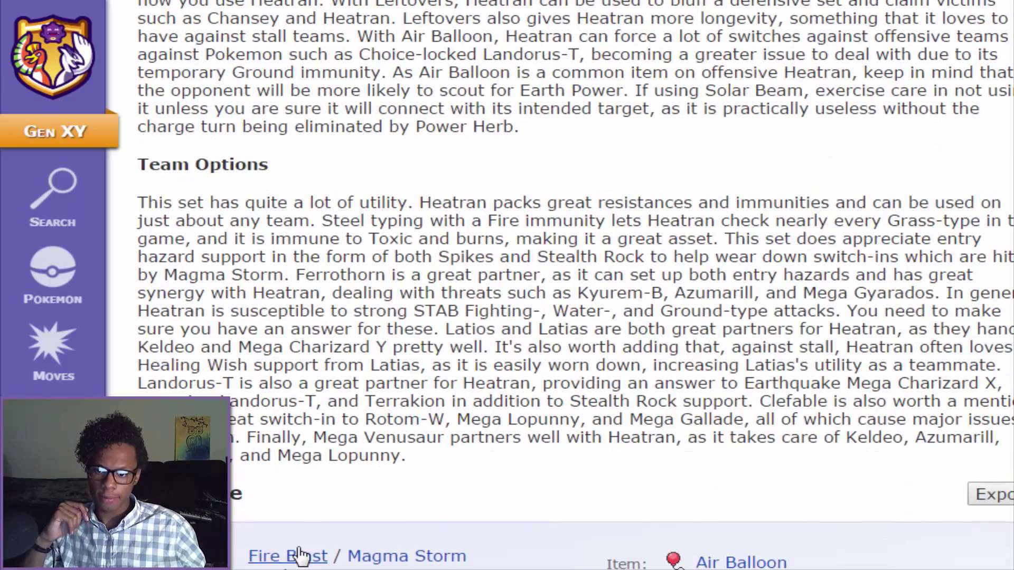
scroll(353, 463, down, 5)
scroll(353, 463, down, 4)
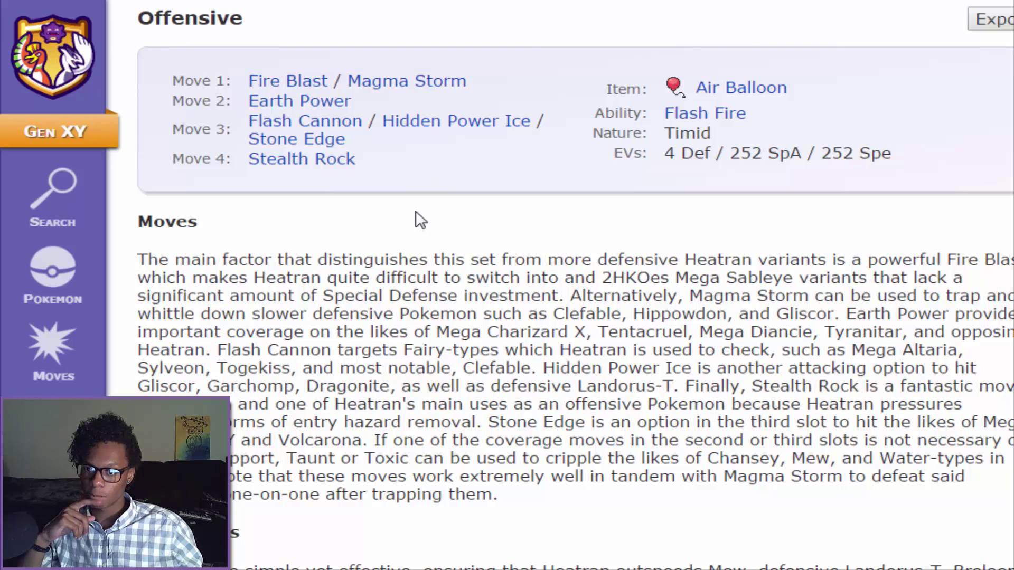
scroll(414, 229, down, 15)
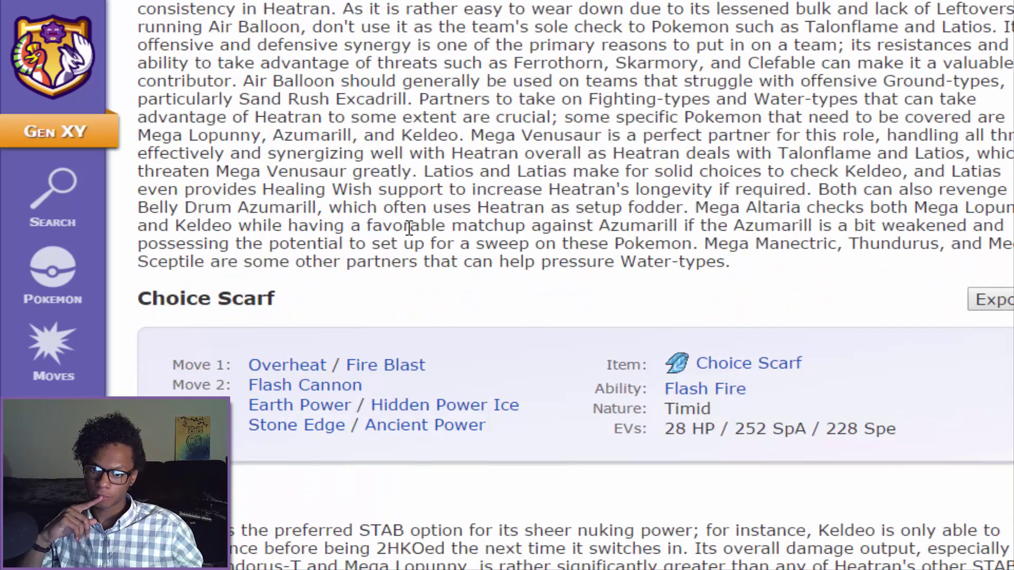
scroll(410, 231, down, 2)
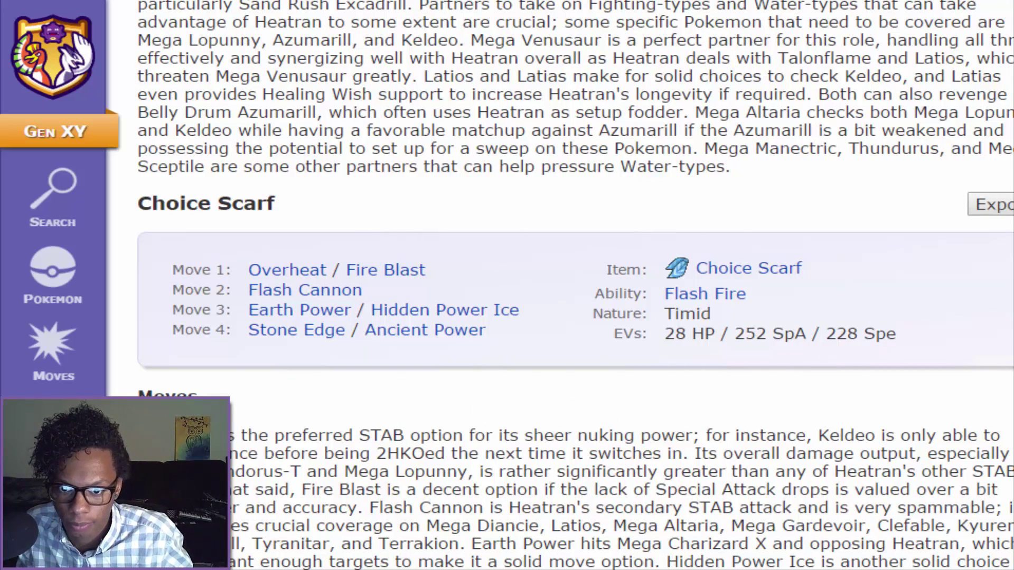
Give Heatran a Choice Scarf and the nickname 'Savannah'.
key(ctrl+Tab)
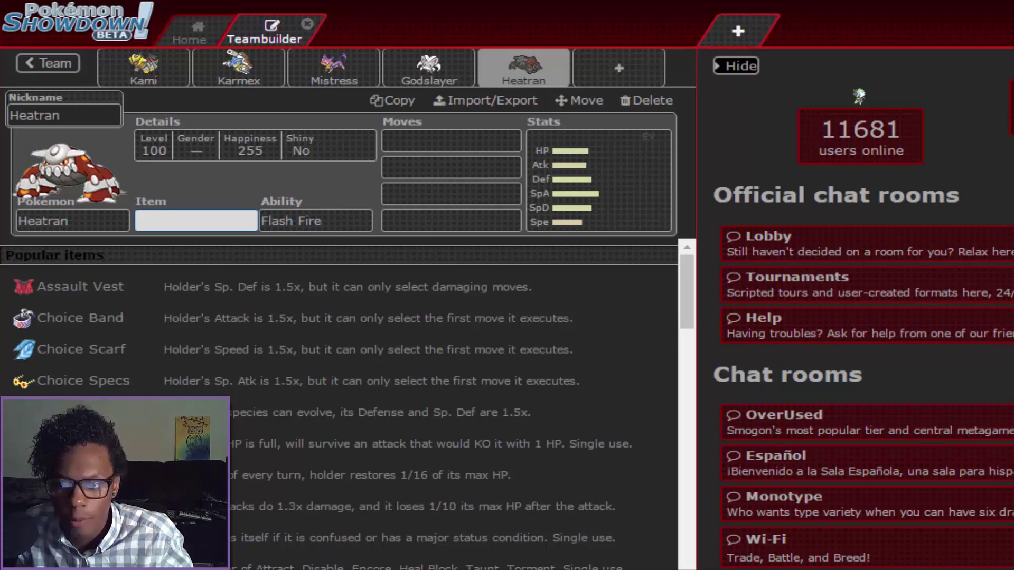
click(141, 353)
click(42, 123)
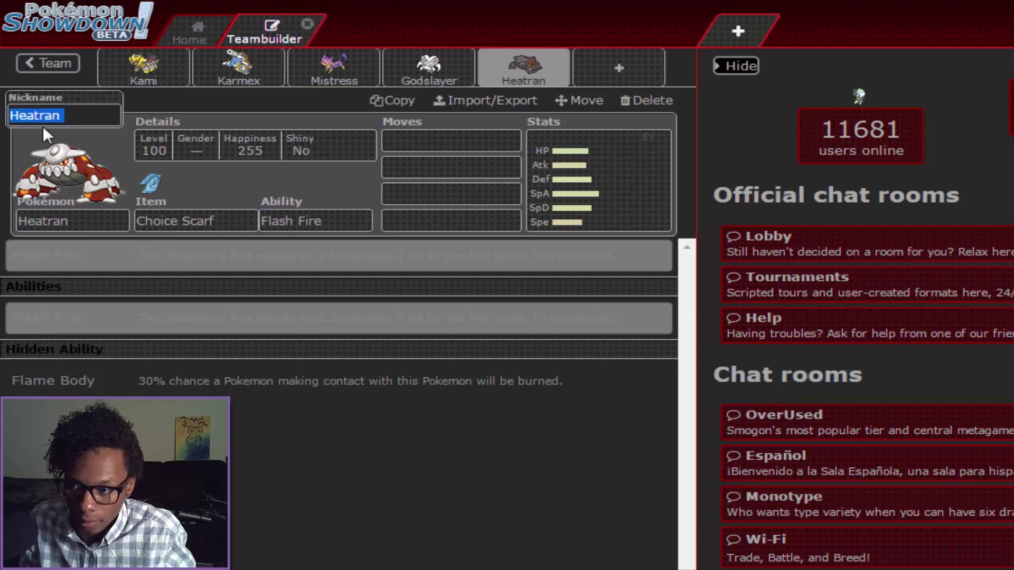
key(BackSpace)
text(Savannah)
Make Heatran female and keep Flash Fire as its ability after trying Flame Body.
click(250, 151)
click(193, 300)
click(288, 224)
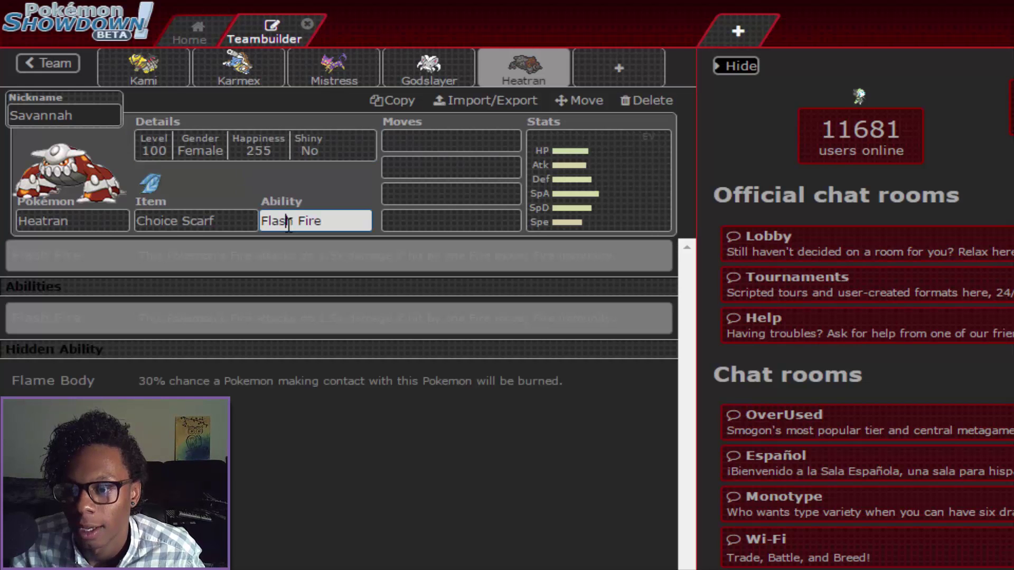
click(191, 390)
click(305, 221)
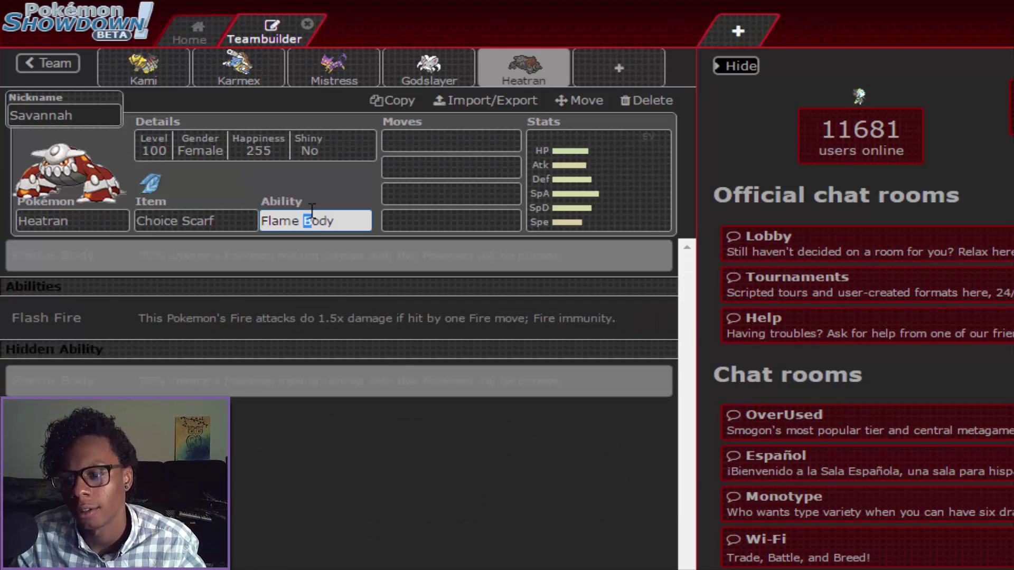
click(200, 317)
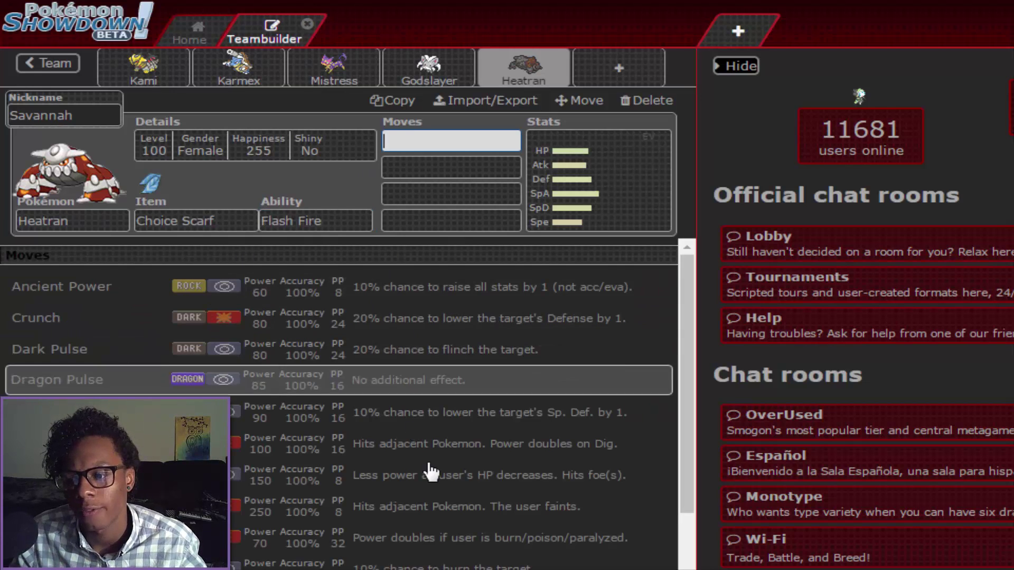
Add Lava Plume as Heatran's first move.
scroll(338, 407, down, 5)
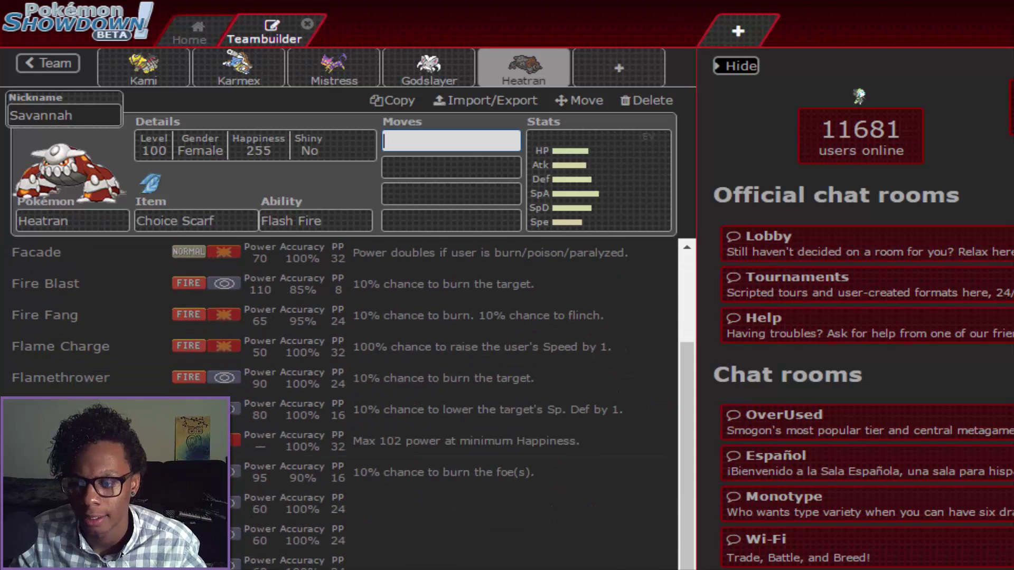
scroll(338, 406, up, 4)
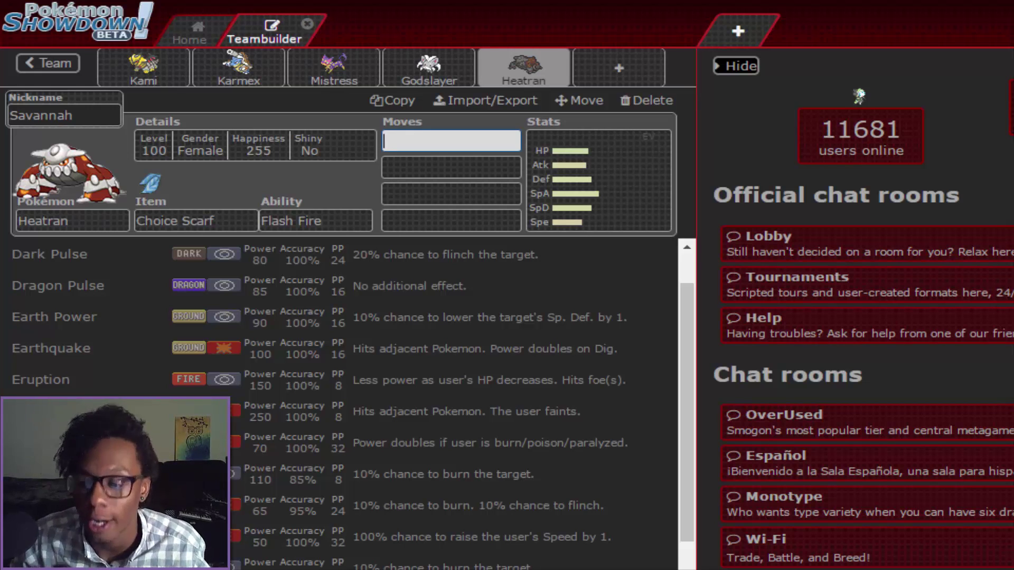
scroll(343, 404, down, 5)
scroll(343, 404, down, 3)
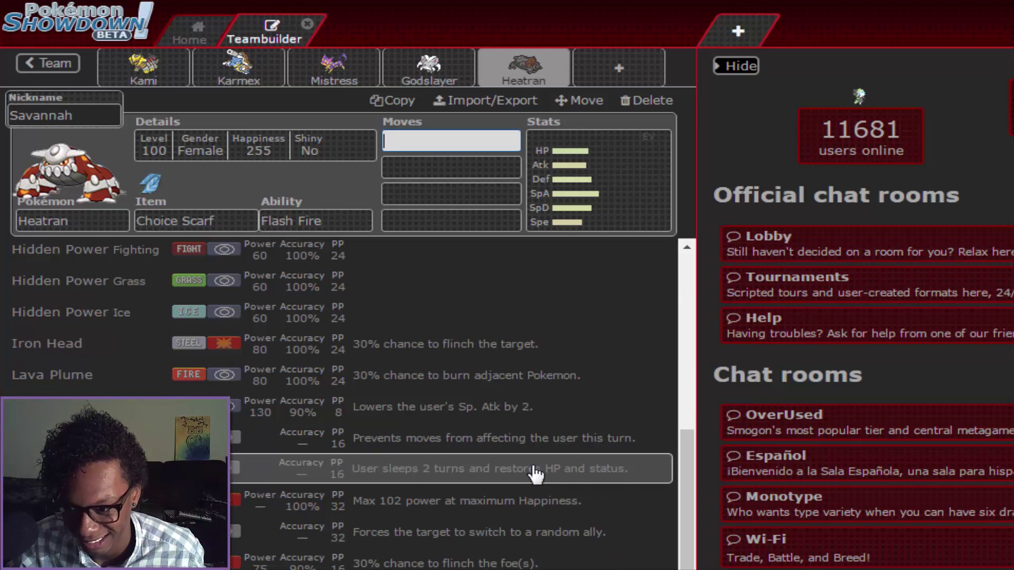
click(457, 371)
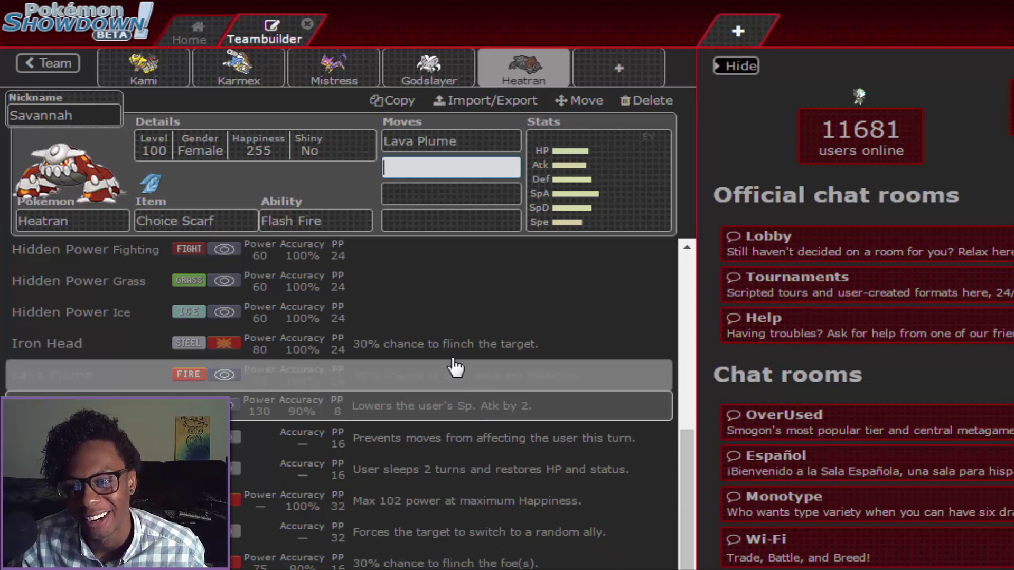
Add Earth Power as Heatran's third move.
scroll(259, 455, up, 3)
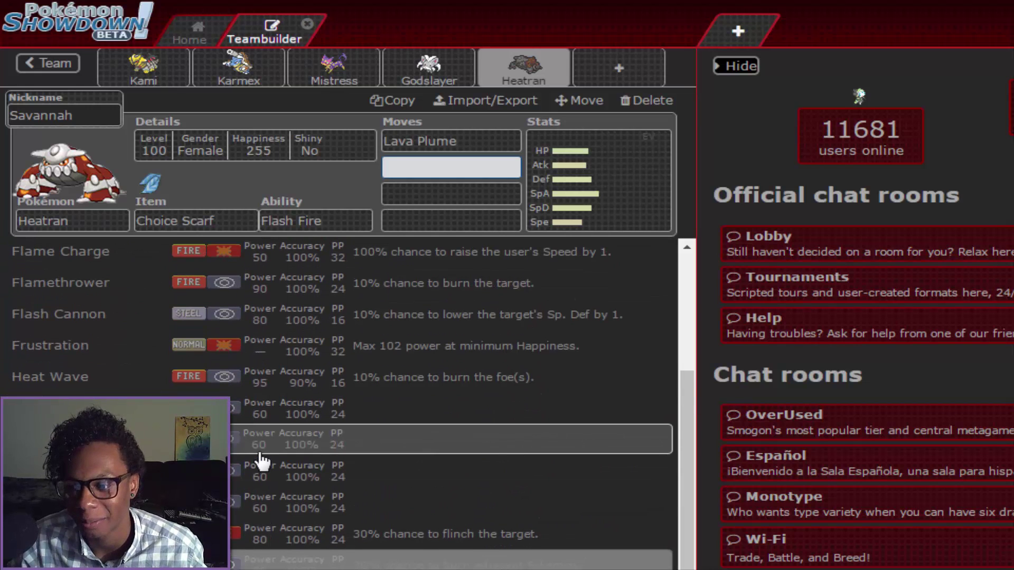
scroll(262, 461, up, 10)
scroll(263, 461, down, 15)
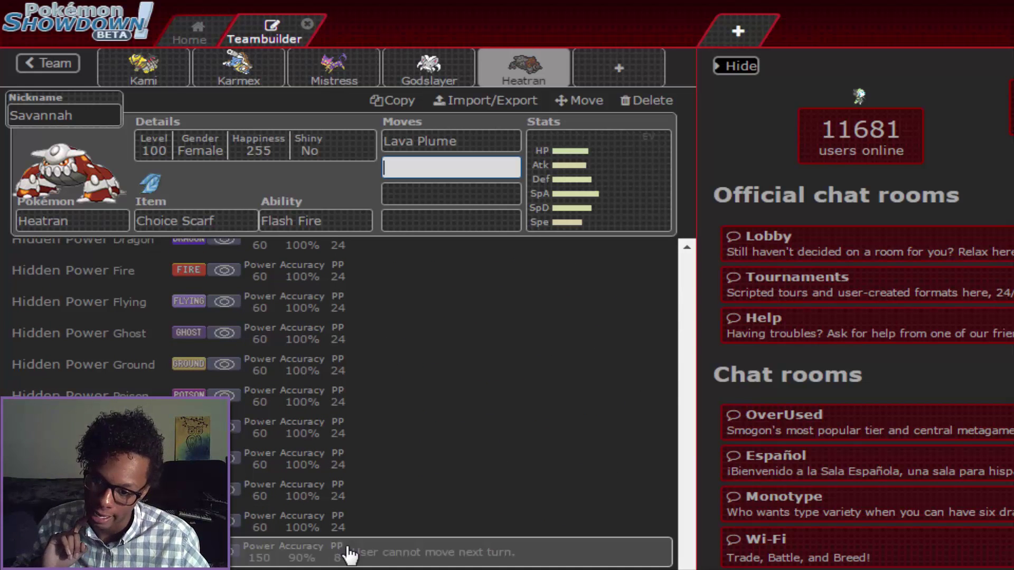
scroll(248, 399, down, 10)
scroll(248, 403, up, 15)
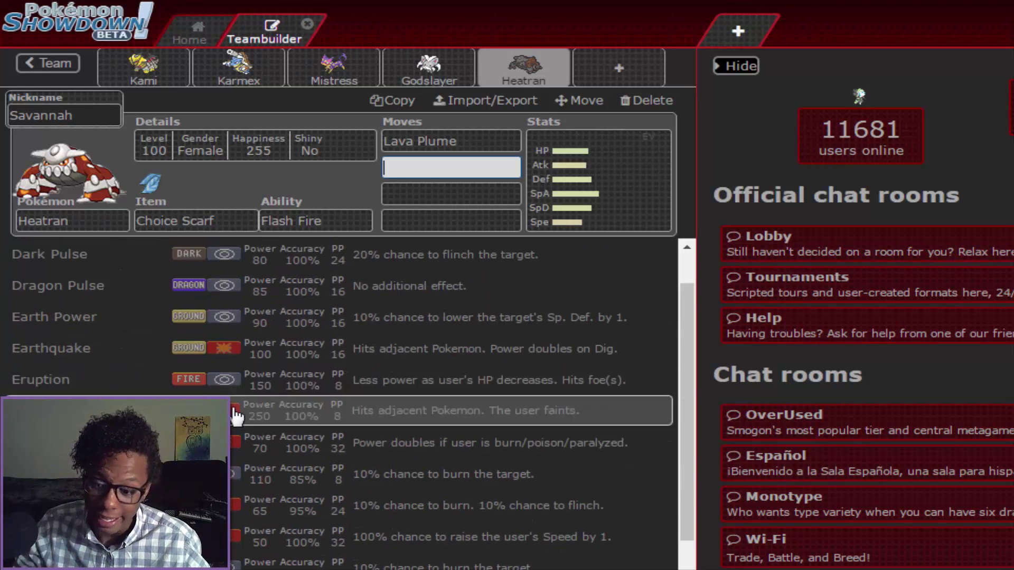
scroll(305, 346, down, 10)
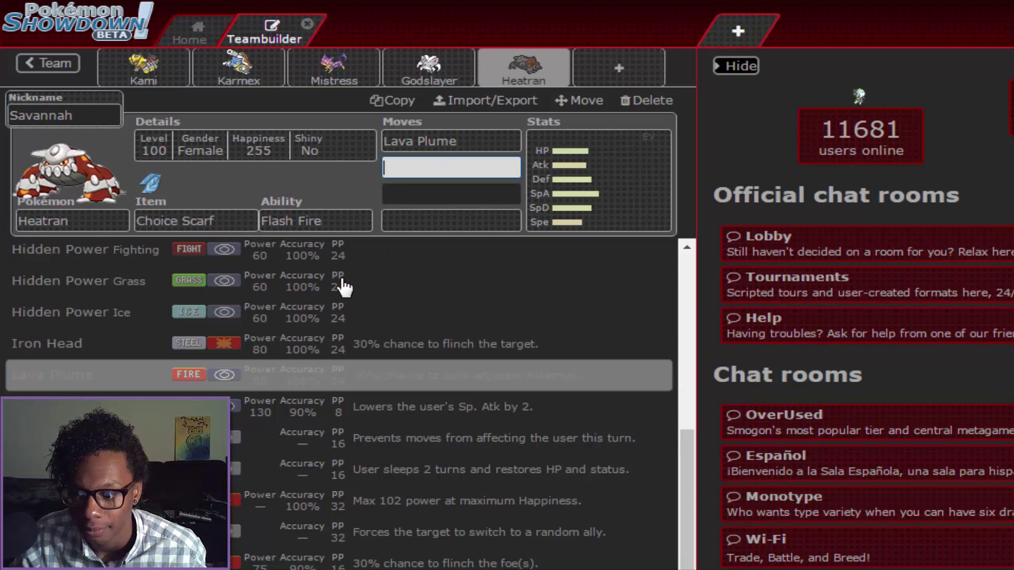
scroll(338, 401, up, 10)
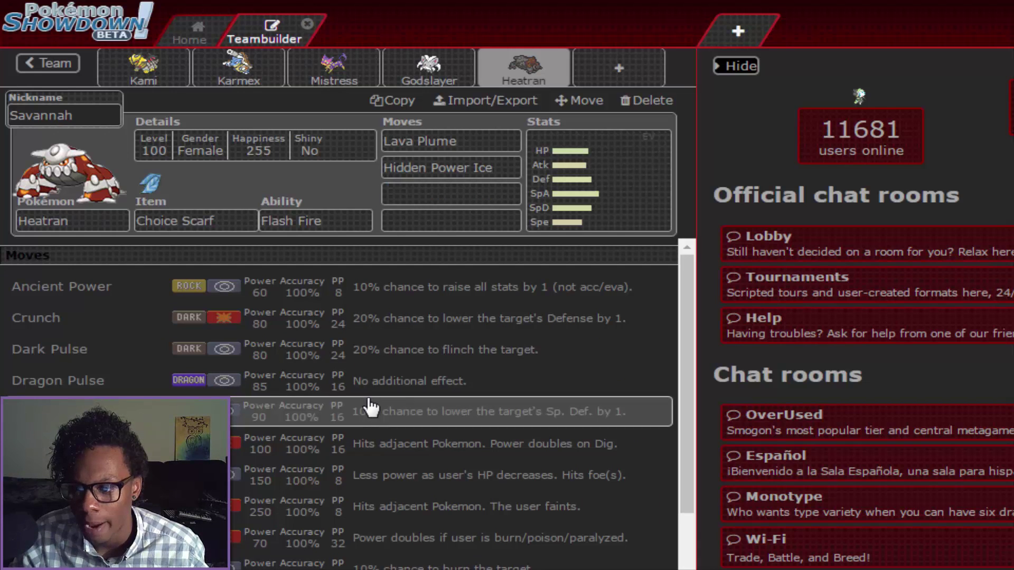
click(428, 413)
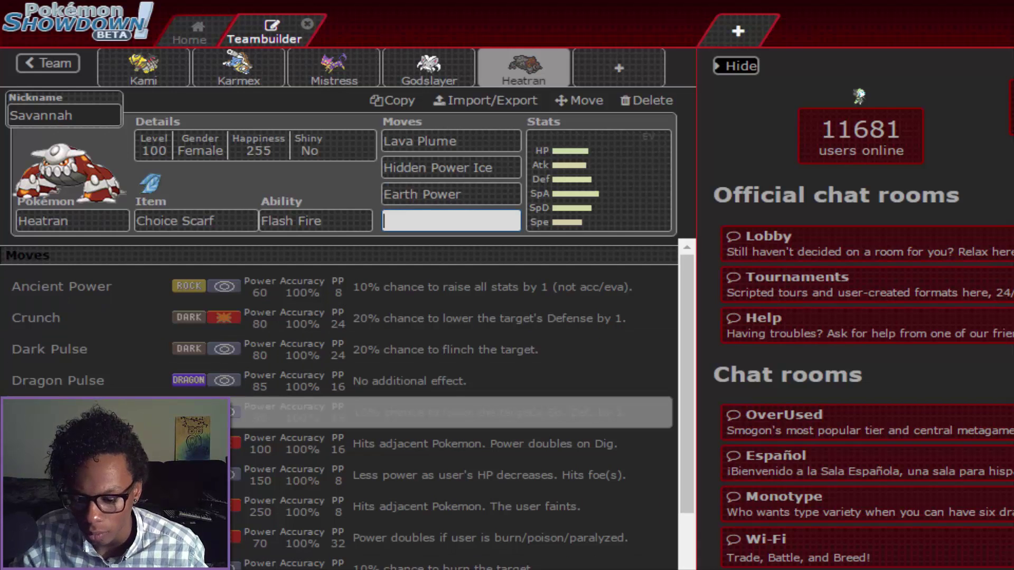
key(alt+Tab)
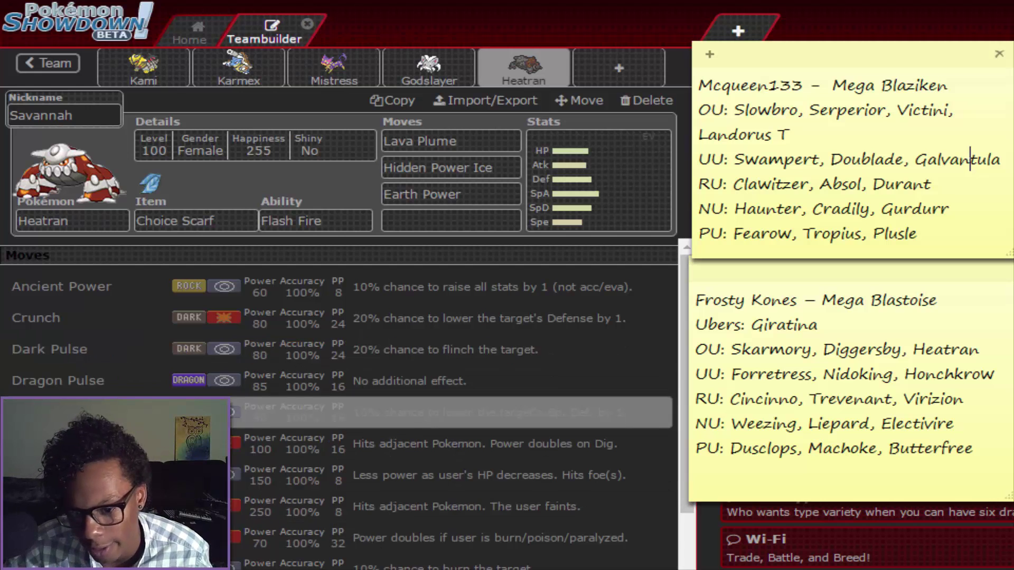
click(708, 544)
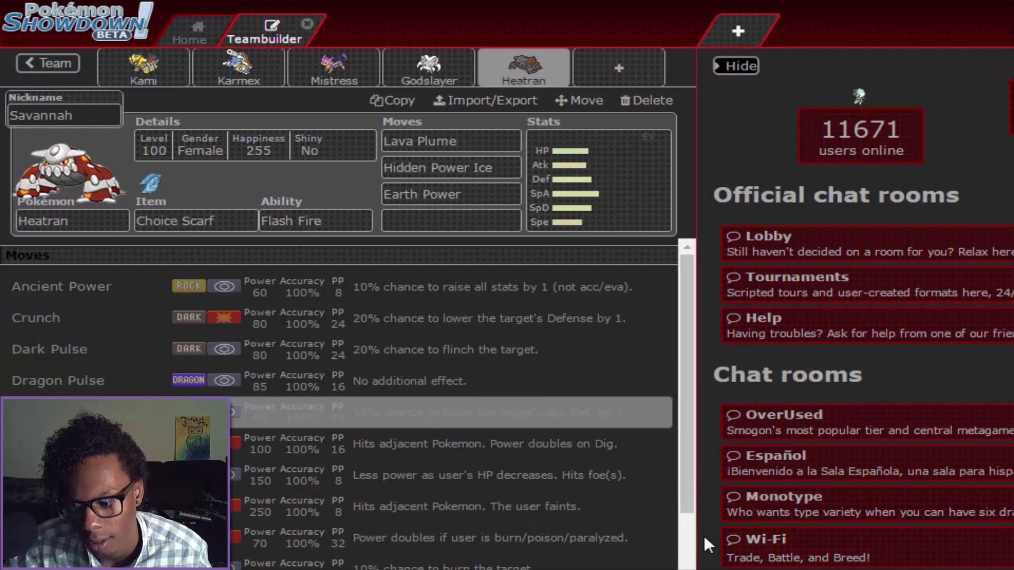
scroll(707, 544, down, 2)
scroll(596, 562, down, 6)
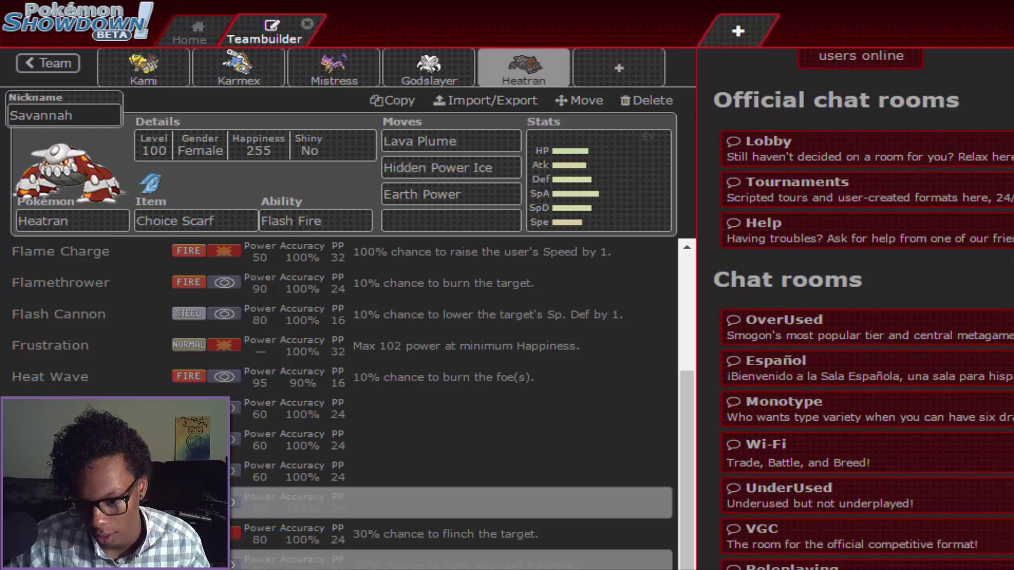
scroll(449, 423, down, 5)
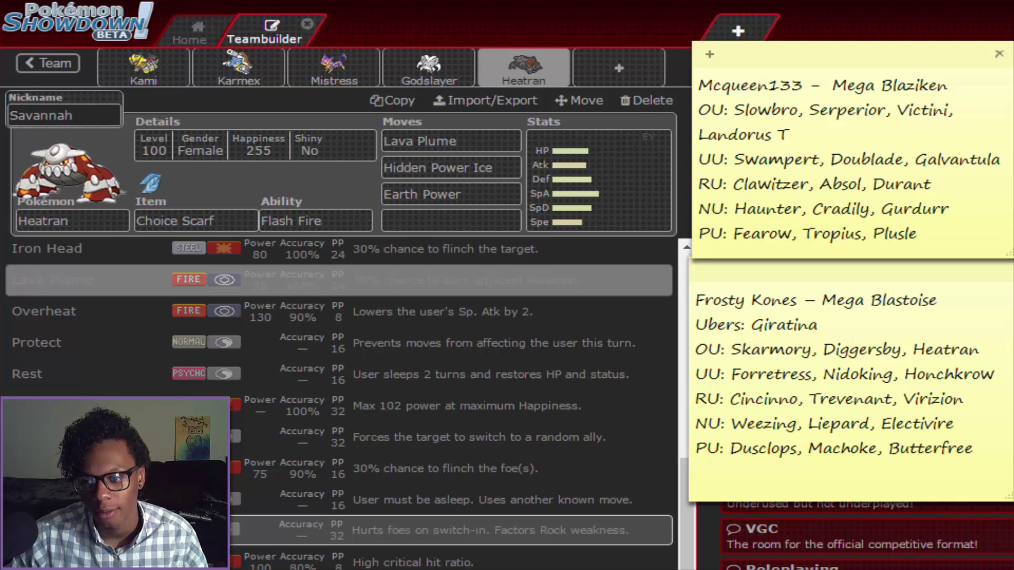
Give Heatran Stealth Rock as its fourth move, 252 Special Attack EVs and more Speed EVs.
click(501, 531)
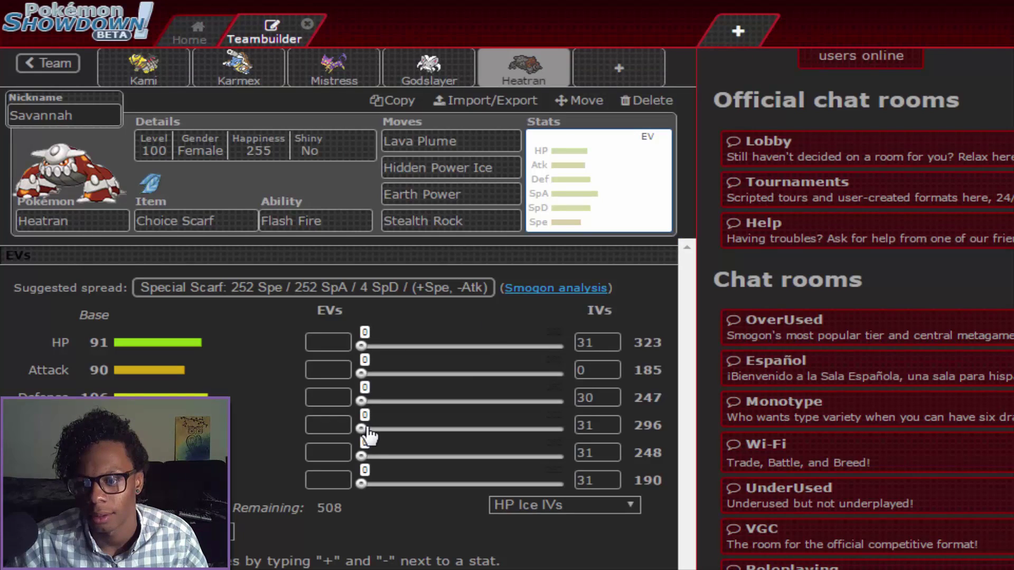
drag(362, 428, 567, 429)
mouse_move(363, 483)
mouse_down()
mouse_move(559, 485)
mouse_move(546, 484)
mouse_up()
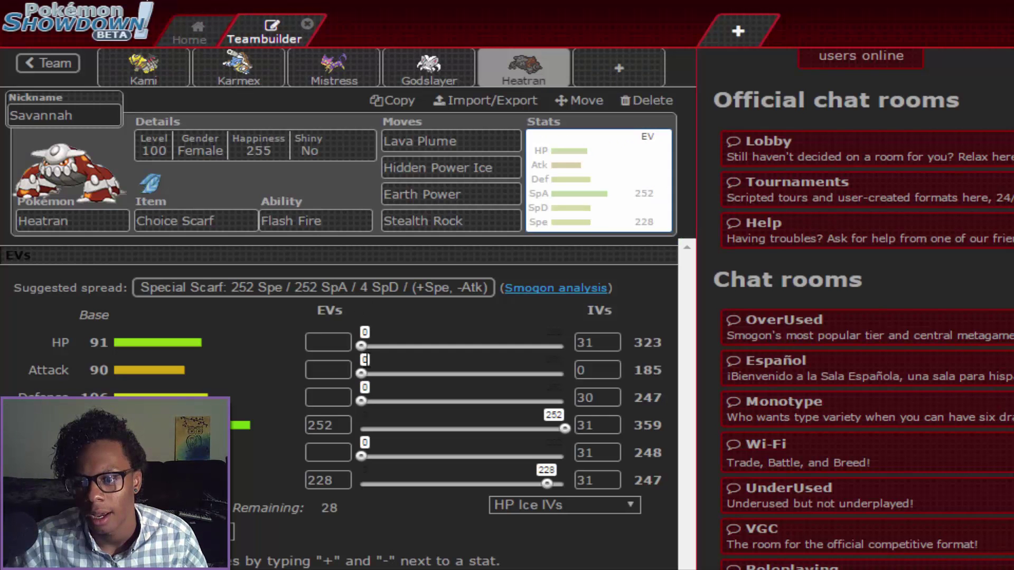
Set Heatran's HP EVs to 28 with a +Speed, -Attack nature.
click(367, 346)
drag(367, 346, 383, 346)
click(328, 472)
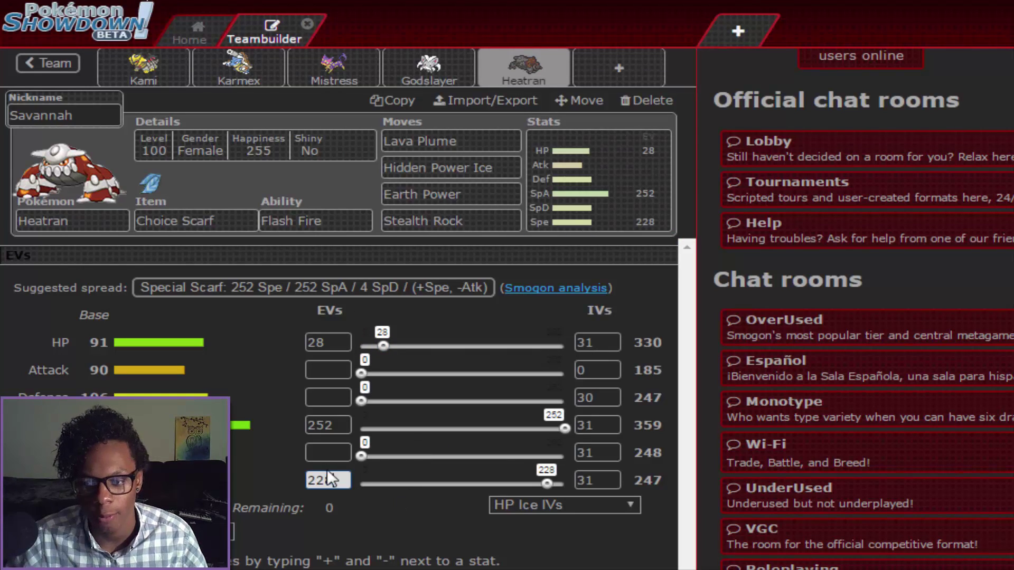
click(347, 479)
text(+)
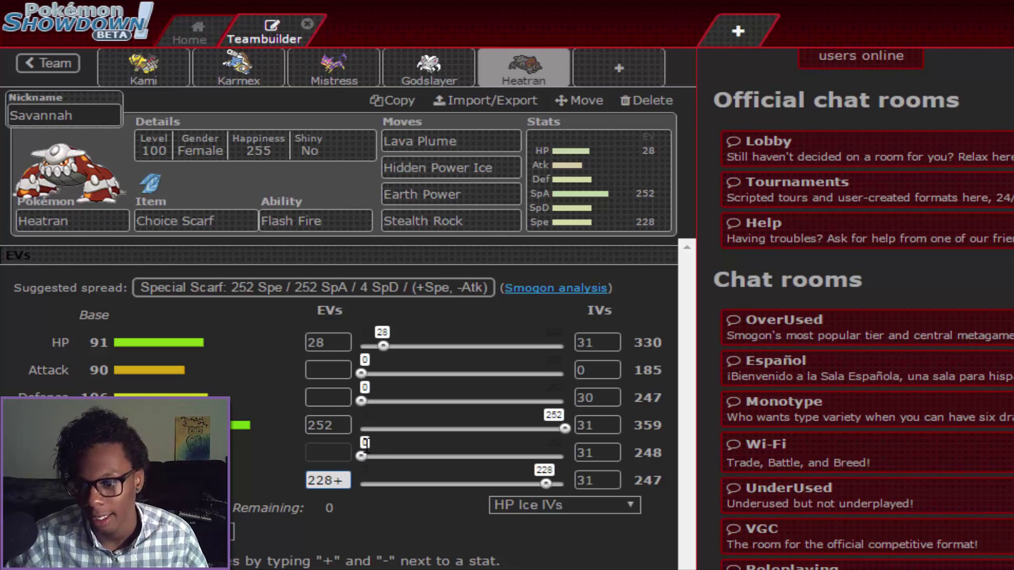
click(333, 373)
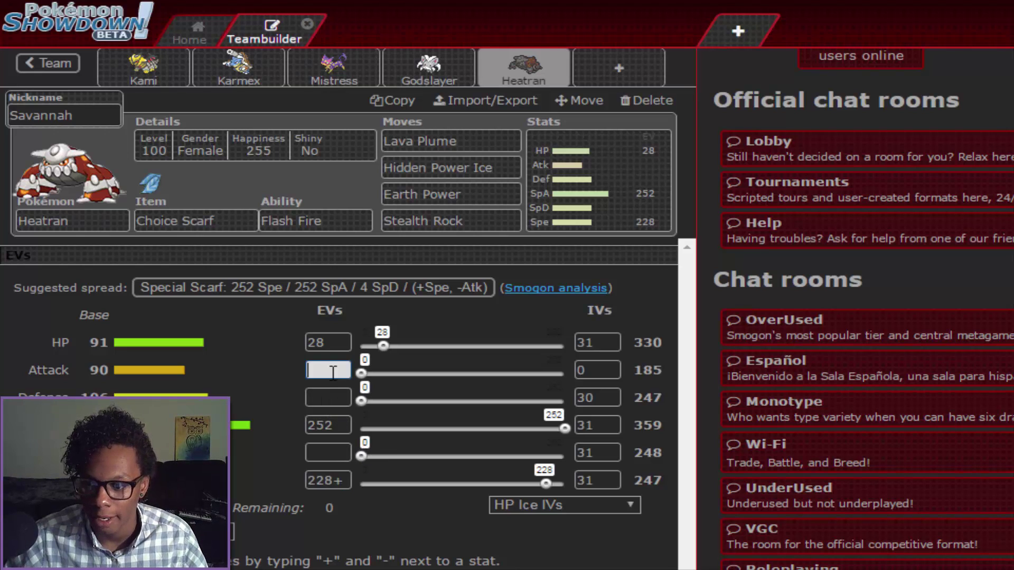
text(-)
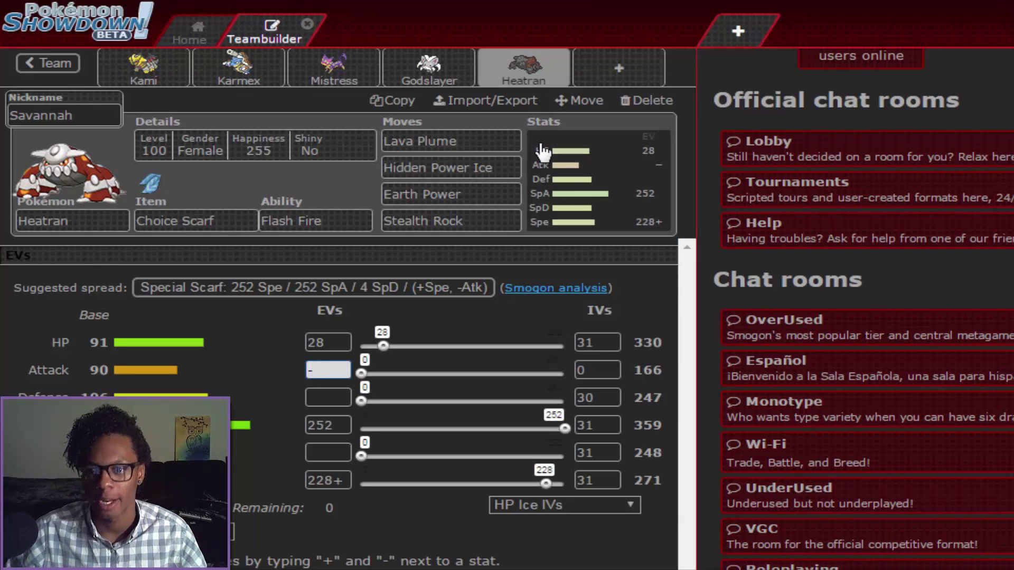
Create a sixth team slot and fill it with Honchkrow, copied from the team-pick notes.
click(605, 83)
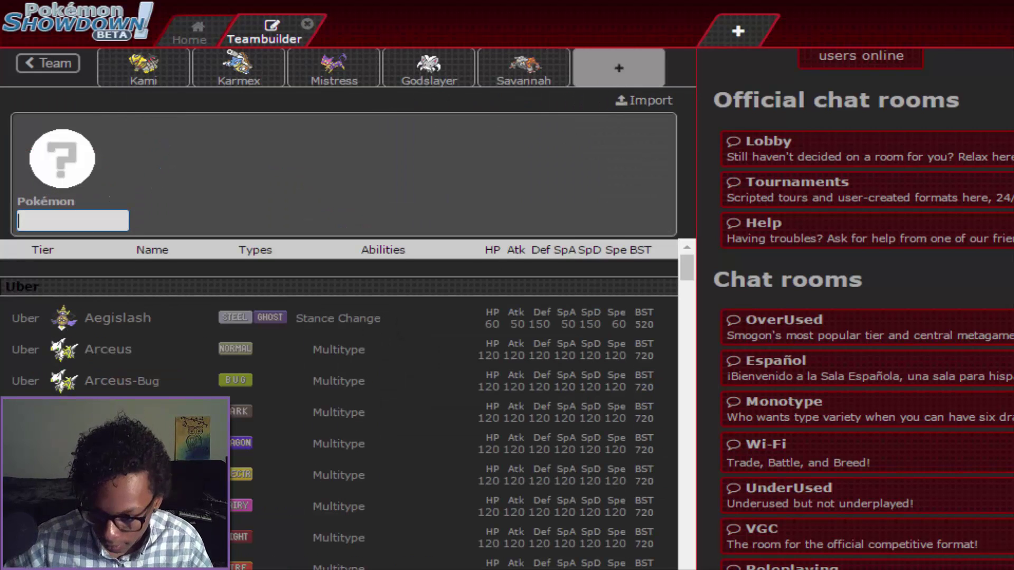
scroll(337, 401, down, 3)
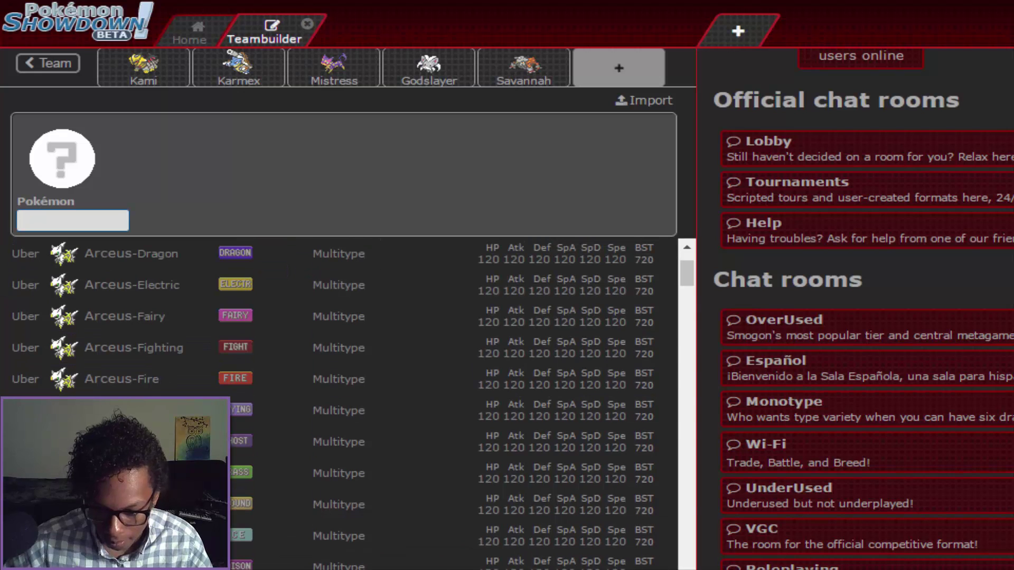
key(alt+Tab)
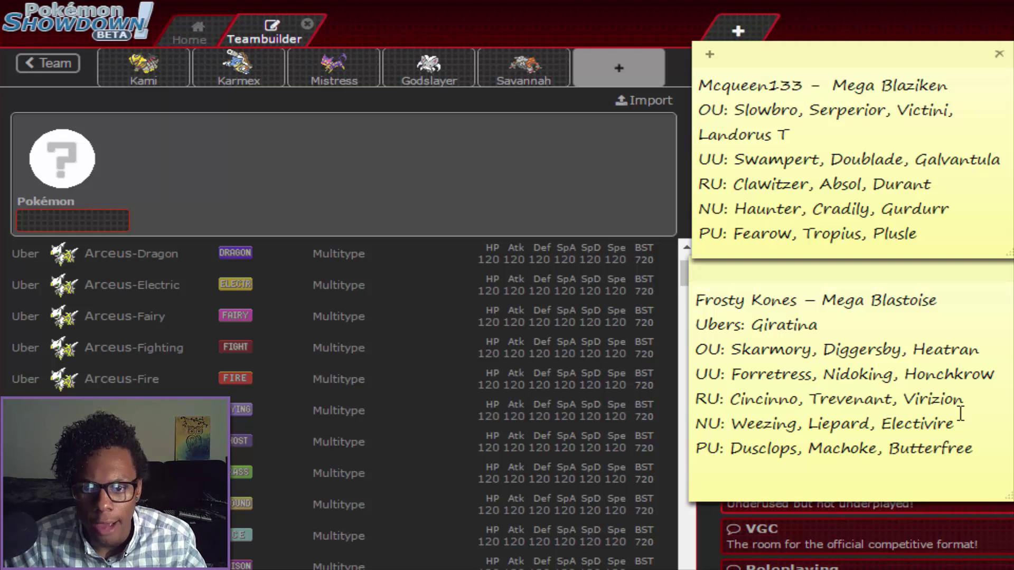
double_click(971, 375)
key(ctrl+c)
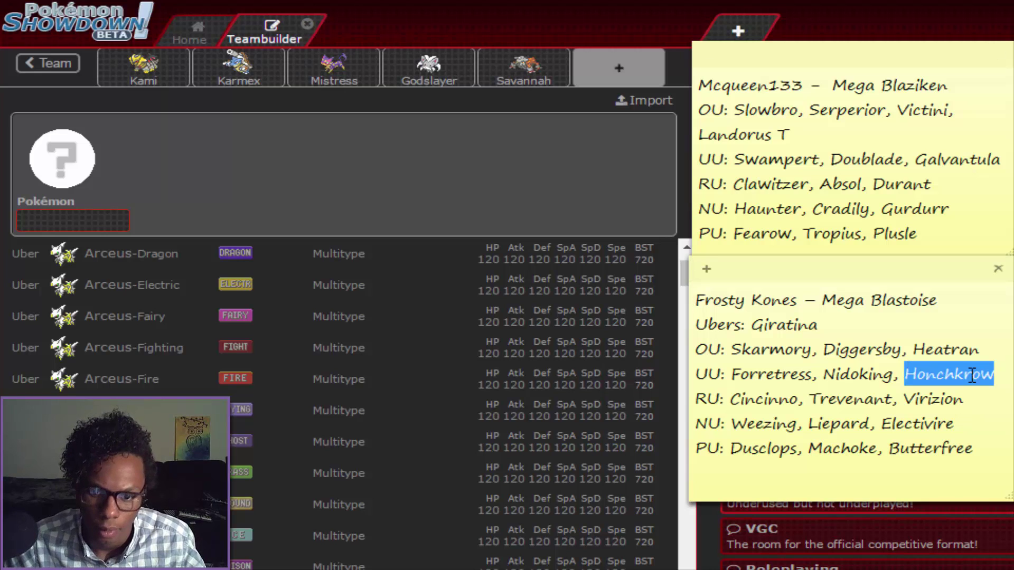
click(87, 227)
key(ctrl+v)
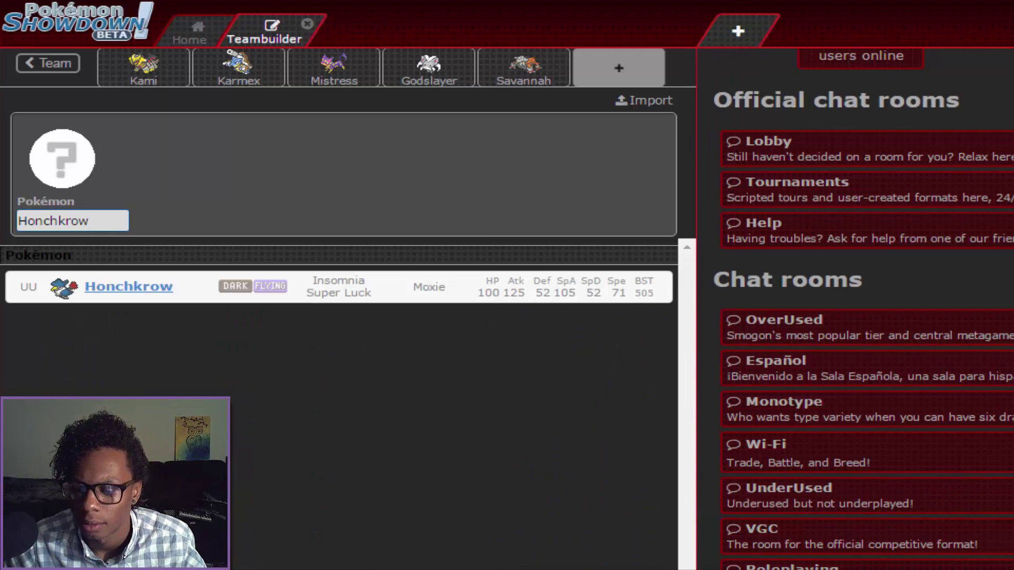
key(Return)
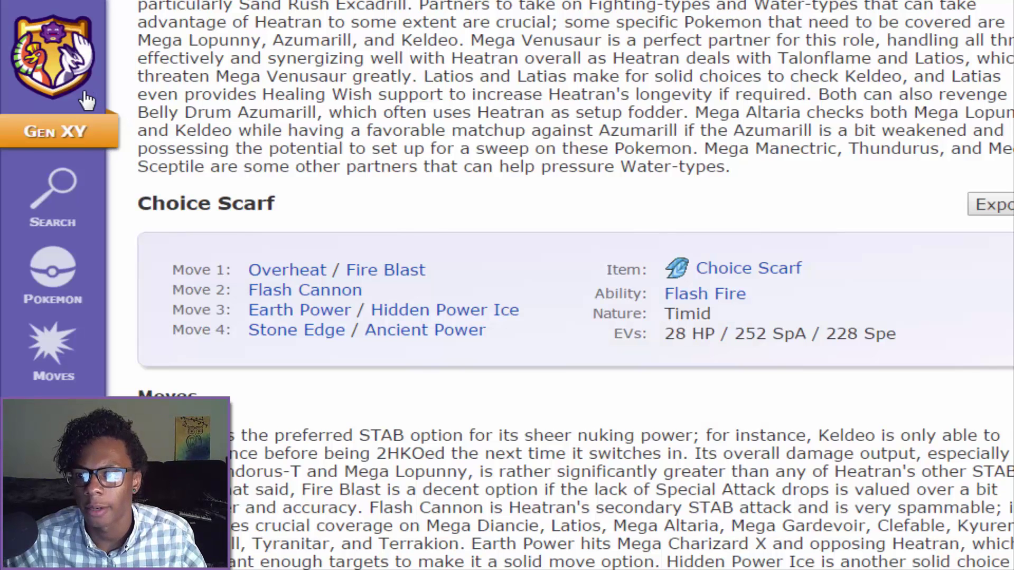
Search the Smogon dex for 'hond' to bring up Honchkrow's page.
scroll(59, 198, up, 2)
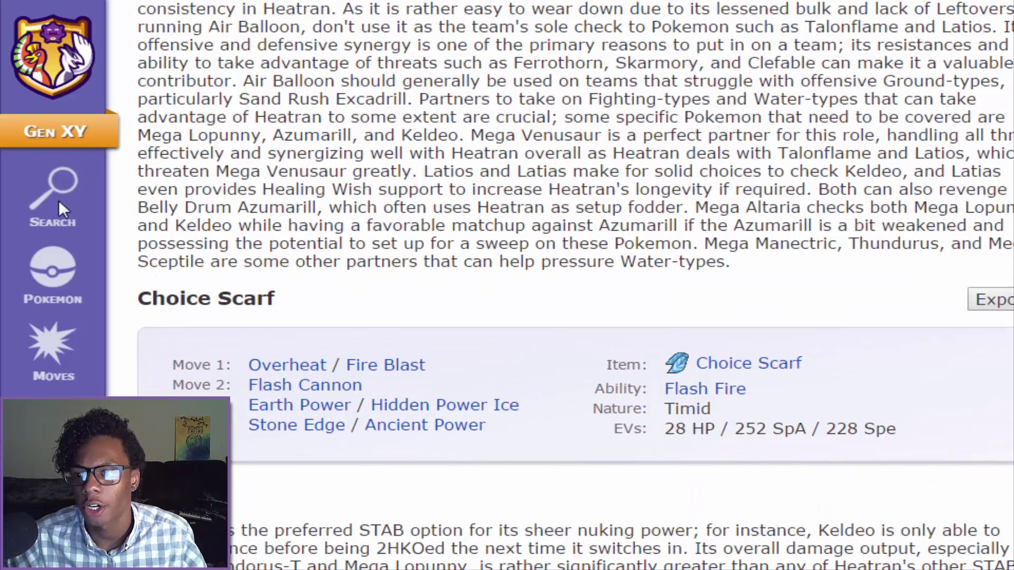
click(58, 199)
text(hond)
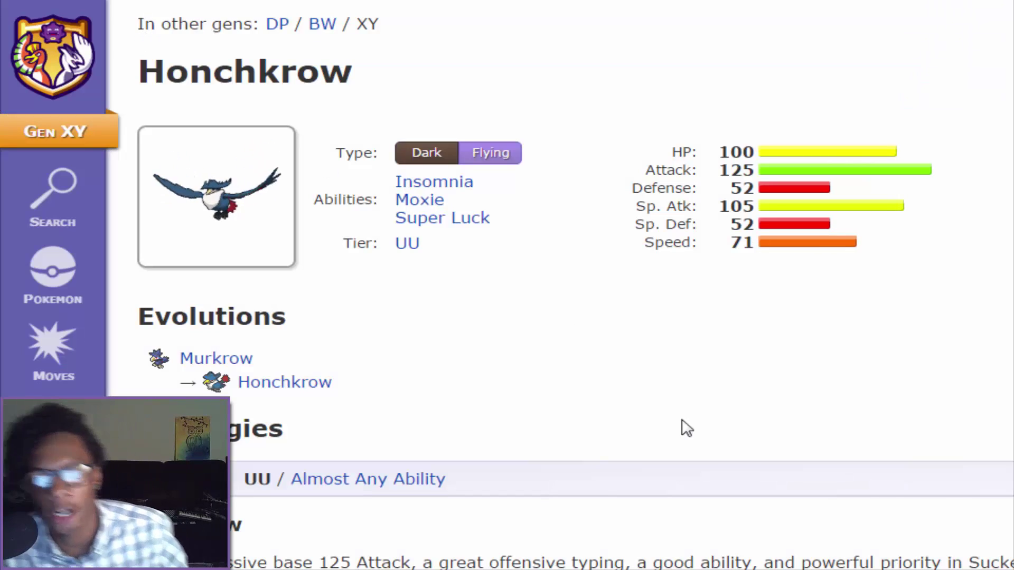
scroll(698, 432, down, 5)
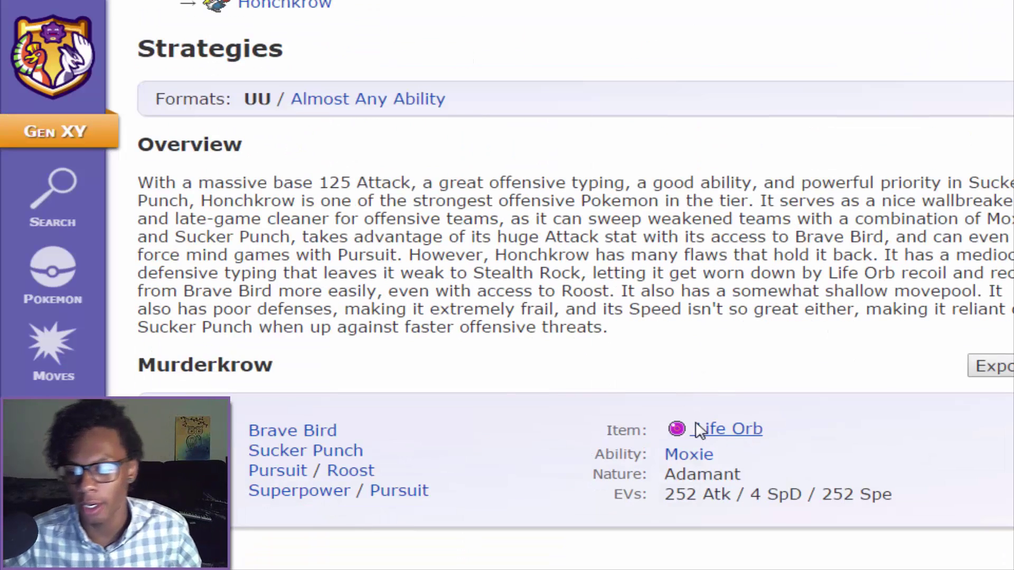
scroll(686, 451, down, 3)
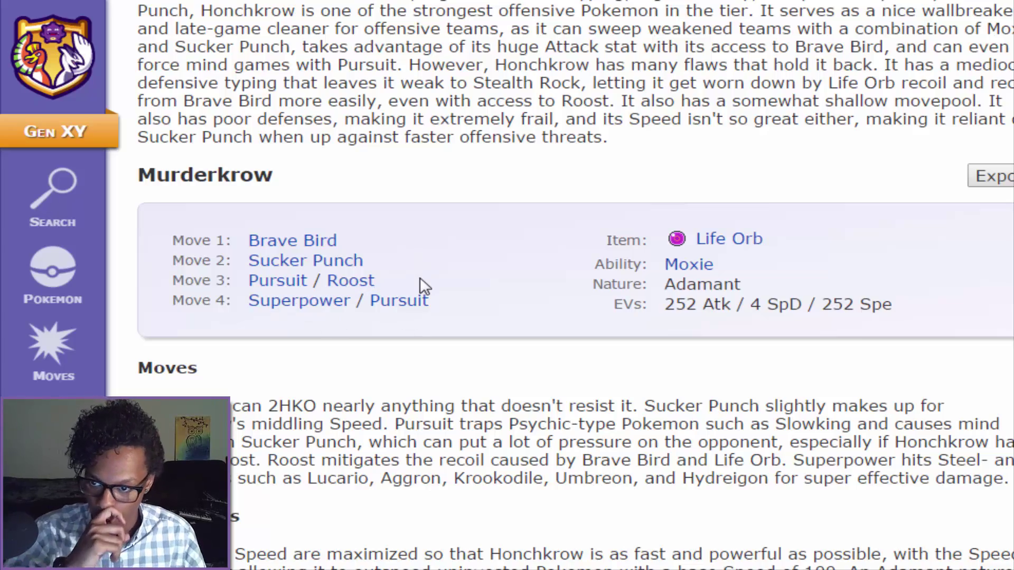
scroll(681, 391, down, 15)
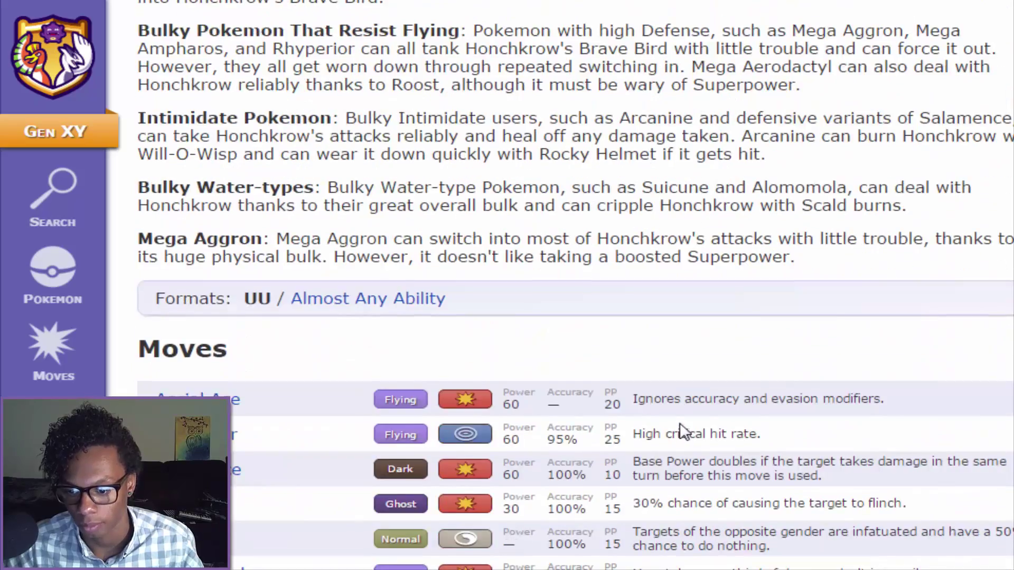
scroll(683, 459, up, 12)
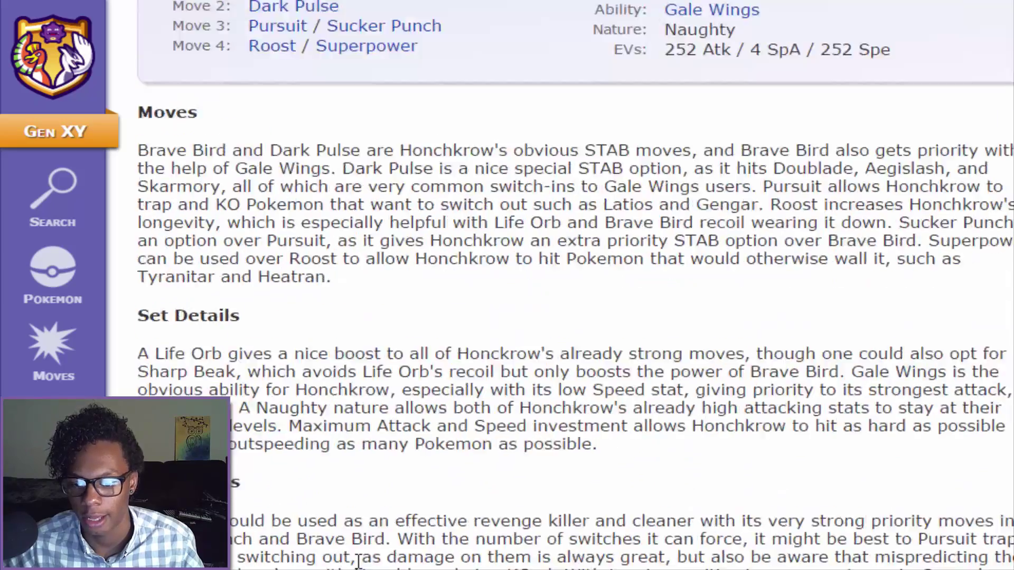
scroll(358, 559, down, 10)
scroll(396, 460, up, 12)
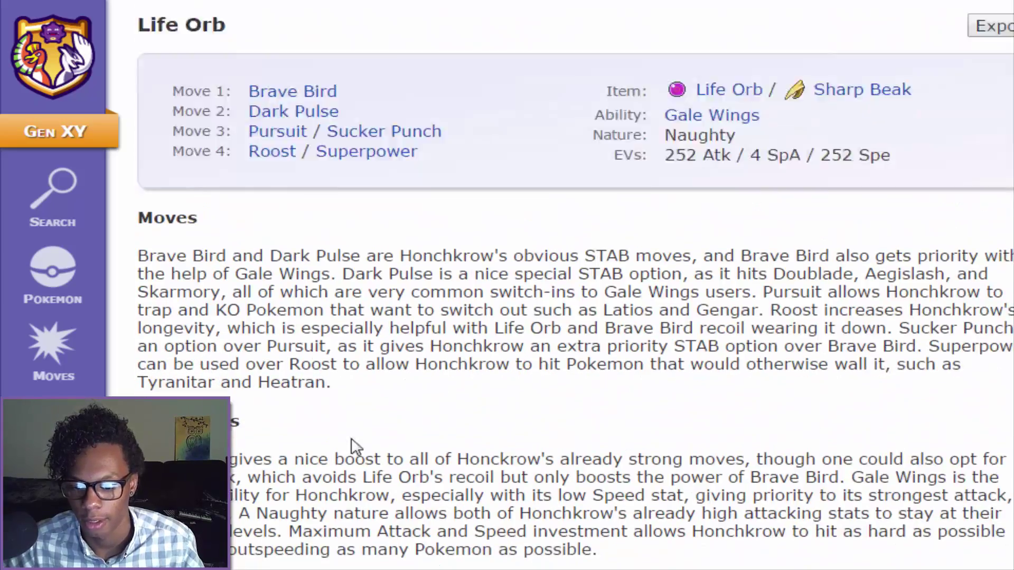
scroll(355, 447, up, 15)
Switch to Honchkrow's UU analysis and scroll to the Murderkrow set with Life Orb, Moxie and Adamant.
click(255, 482)
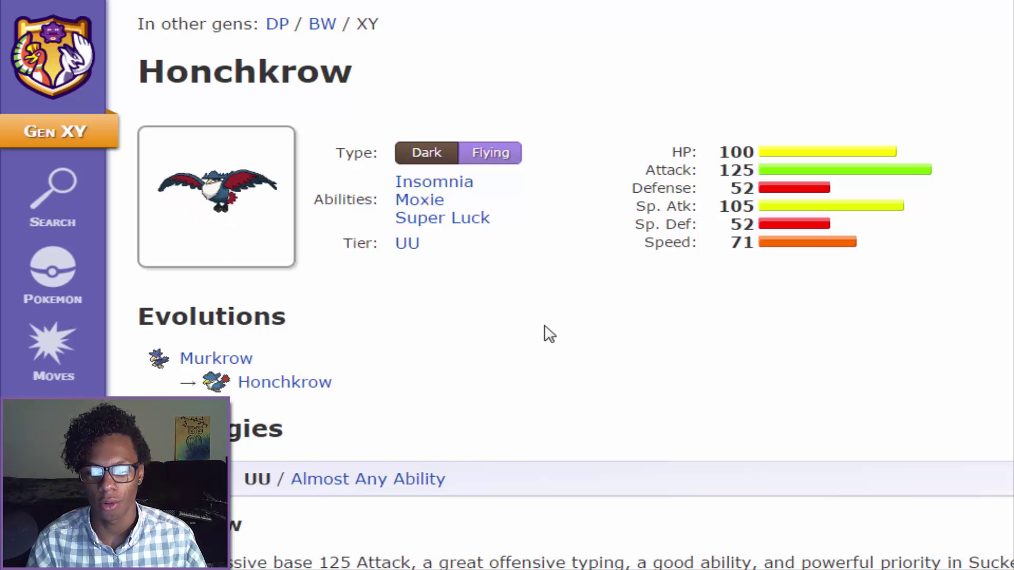
scroll(546, 334, down, 10)
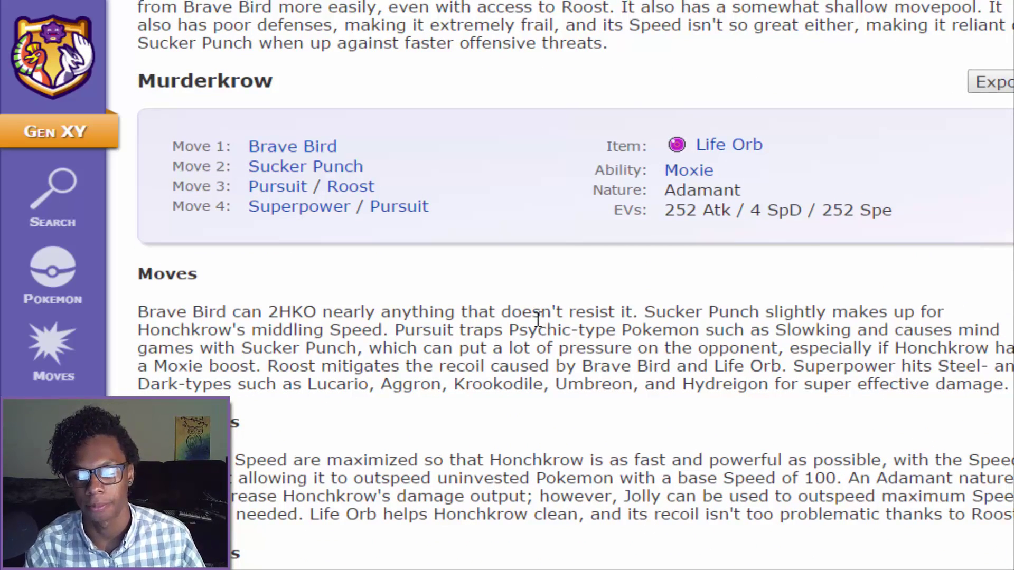
scroll(545, 324, up, 10)
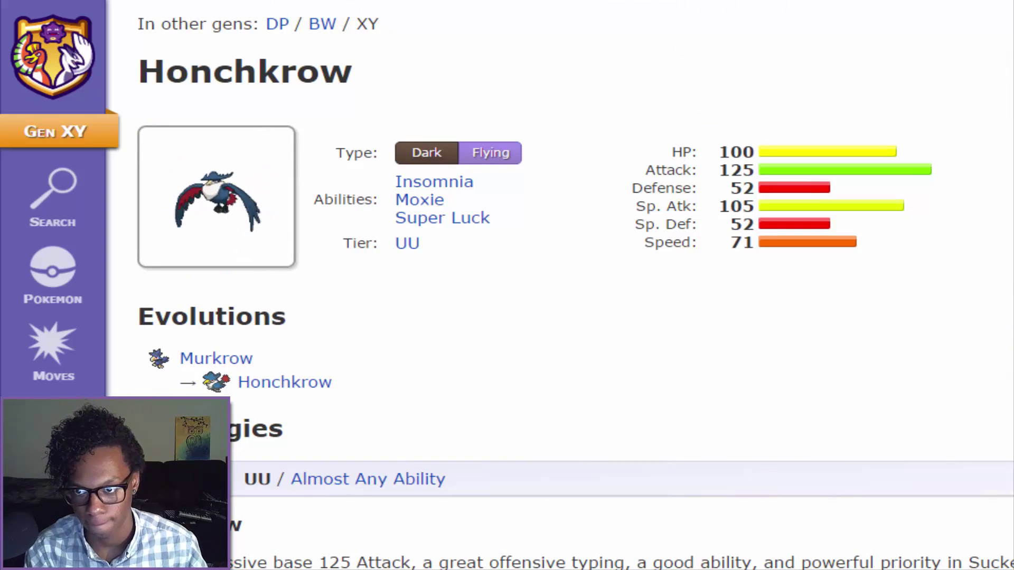
scroll(560, 285, down, 7)
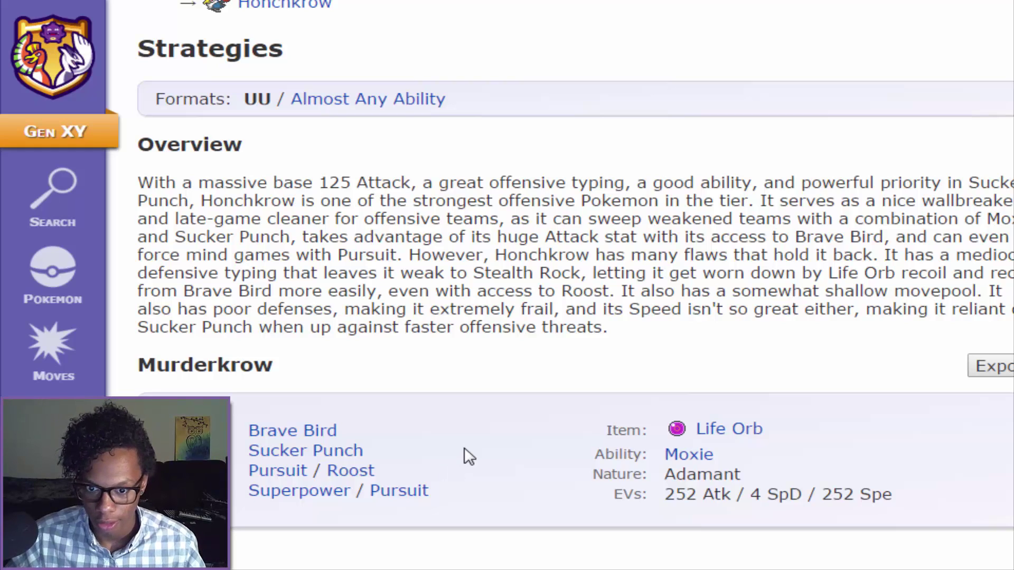
scroll(488, 483, down, 10)
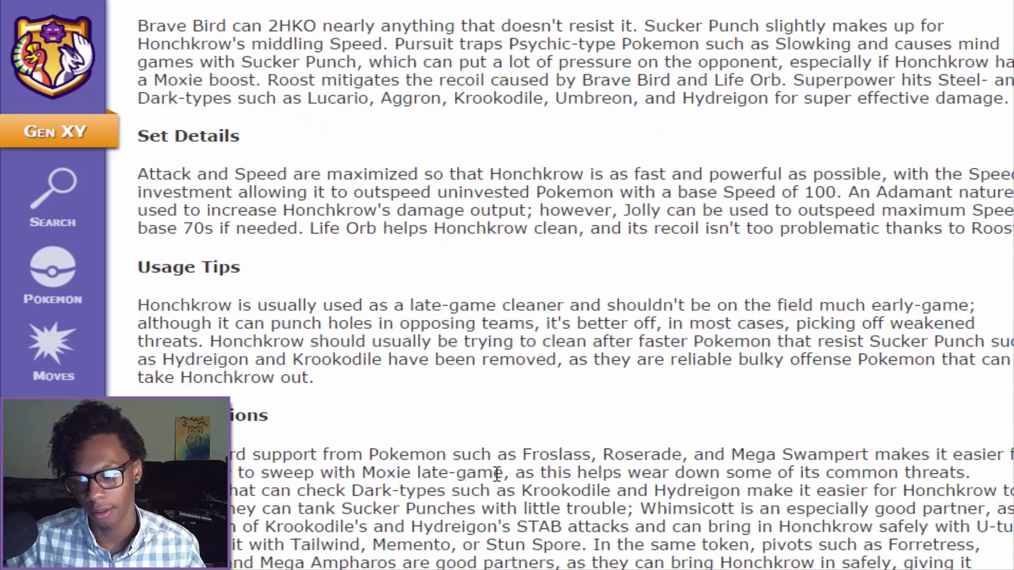
scroll(497, 475, up, 10)
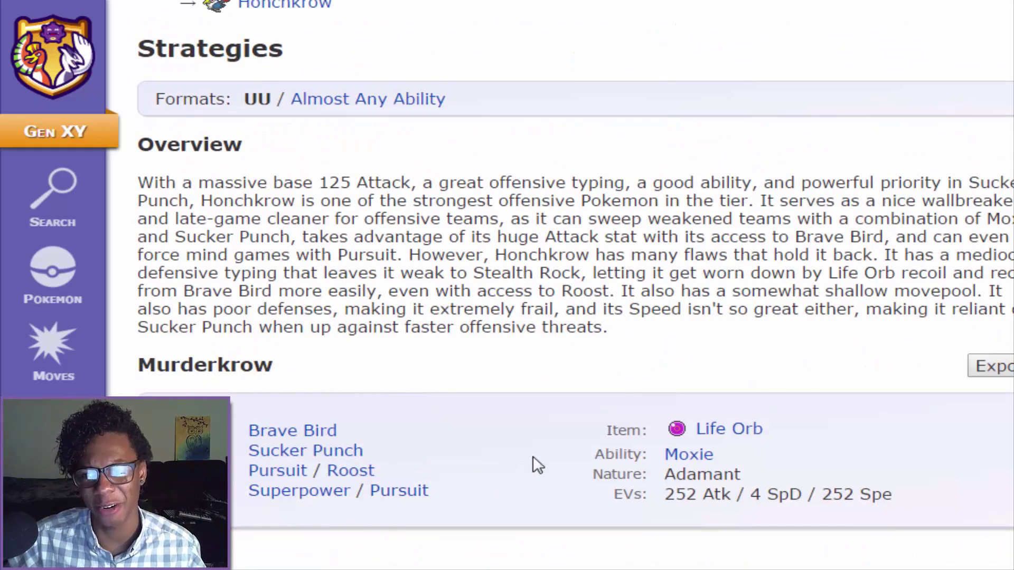
key(alt+Tab)
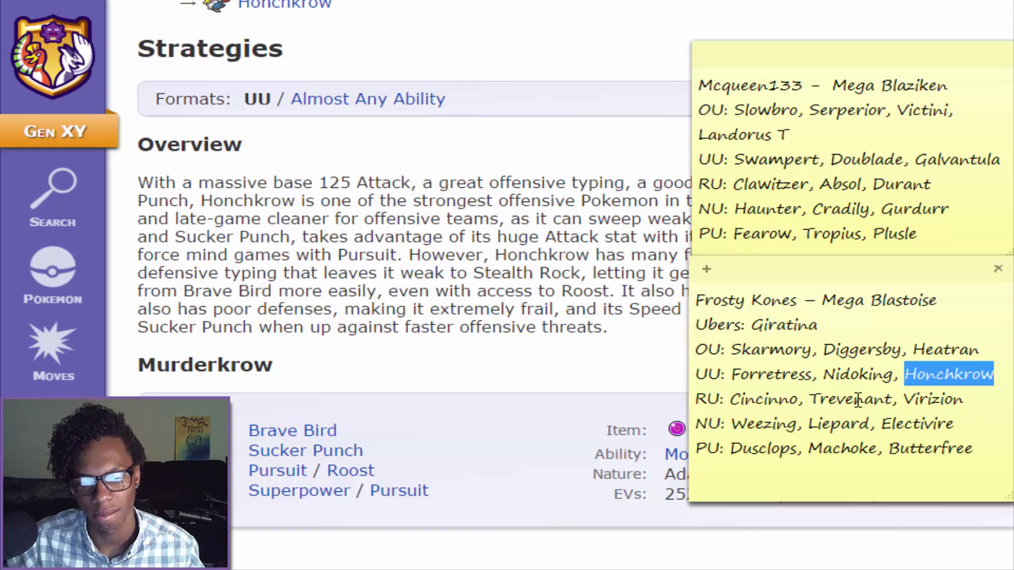
click(858, 400)
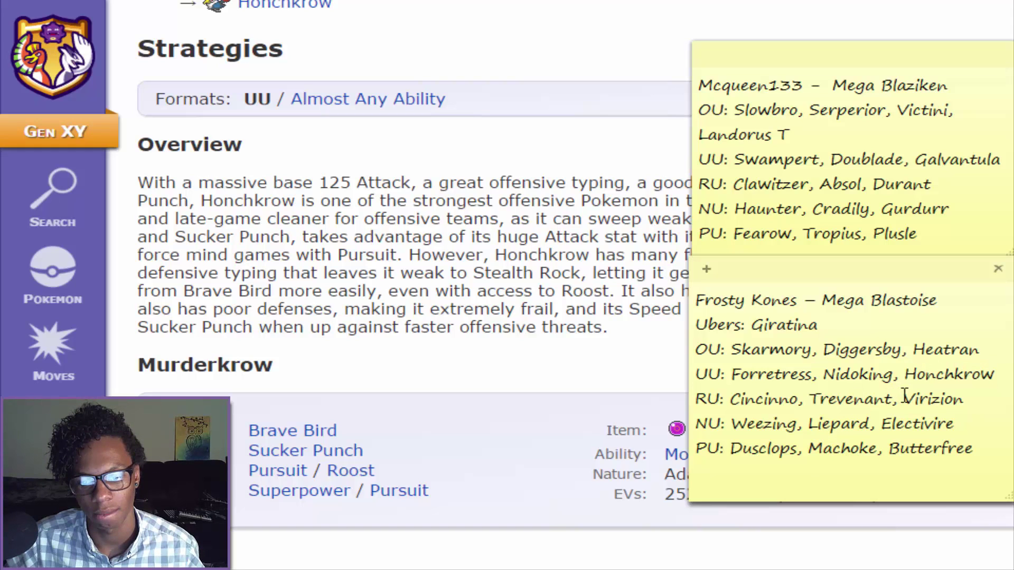
click(925, 374)
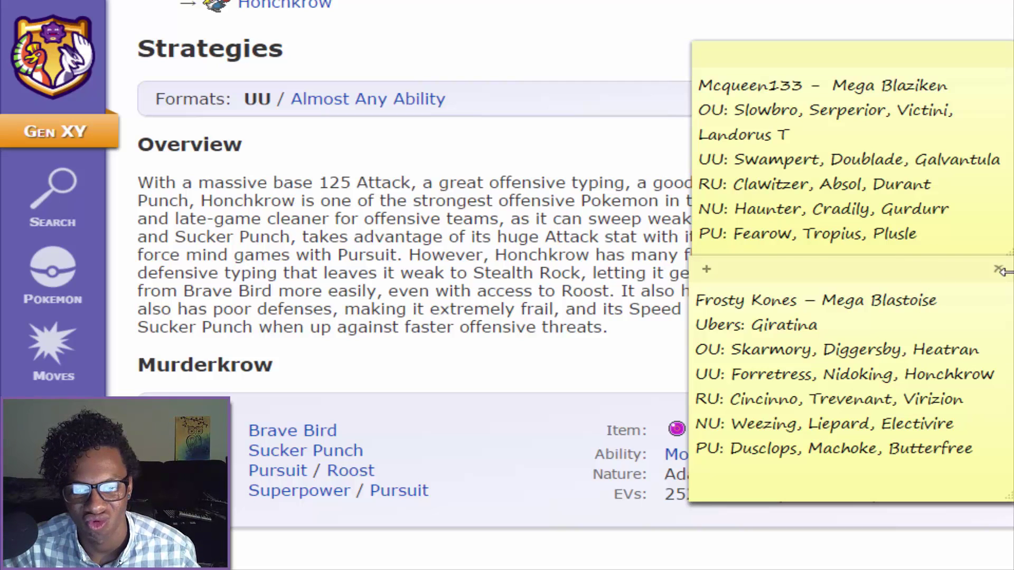
mouse_move(833, 450)
mouse_down()
mouse_move(859, 450)
mouse_move(821, 459)
mouse_move(820, 450)
mouse_move(887, 448)
mouse_move(876, 449)
mouse_up()
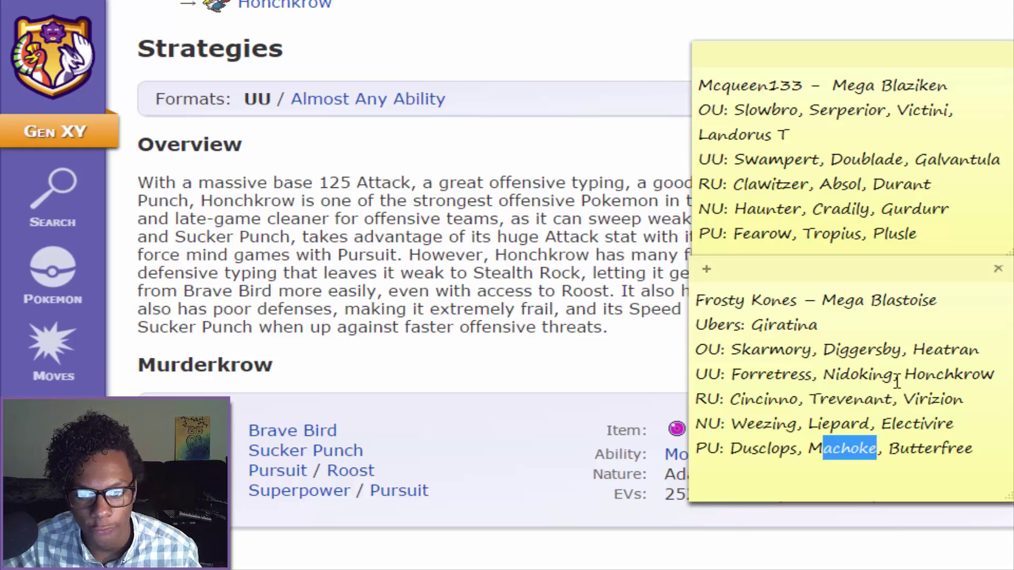
click(867, 373)
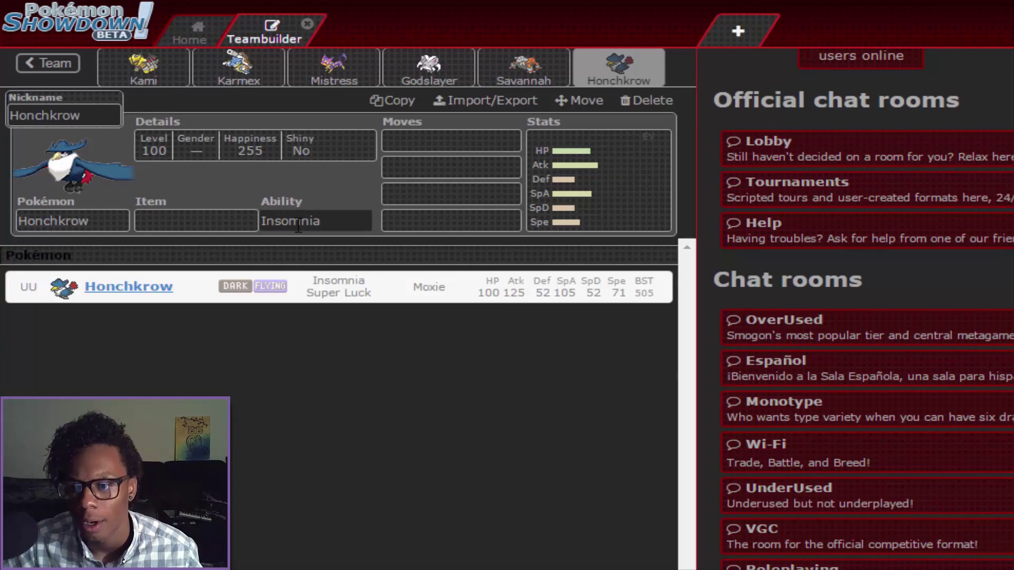
Give Honchkrow the Moxie ability and a Life Orb.
click(299, 226)
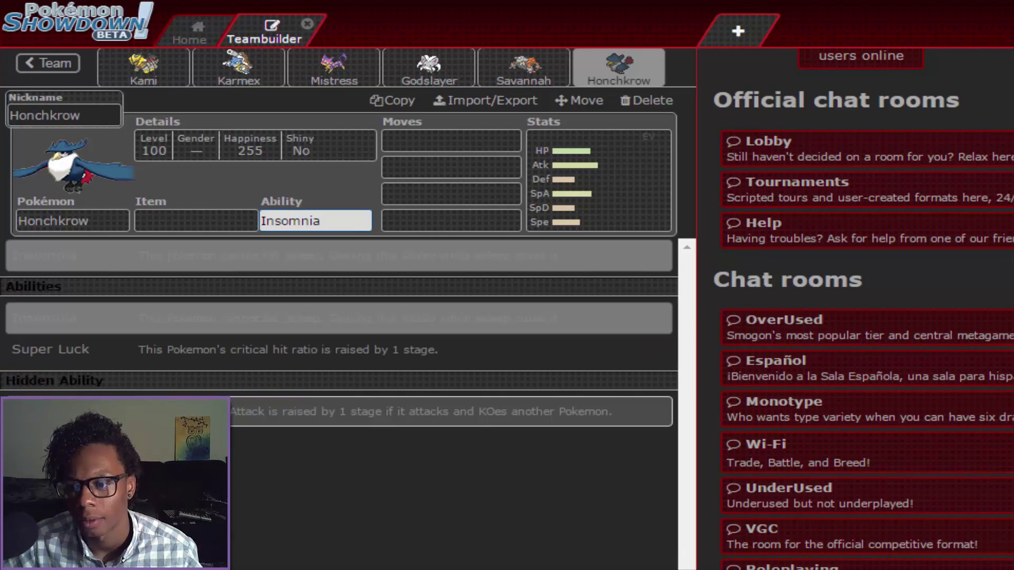
click(217, 382)
click(216, 217)
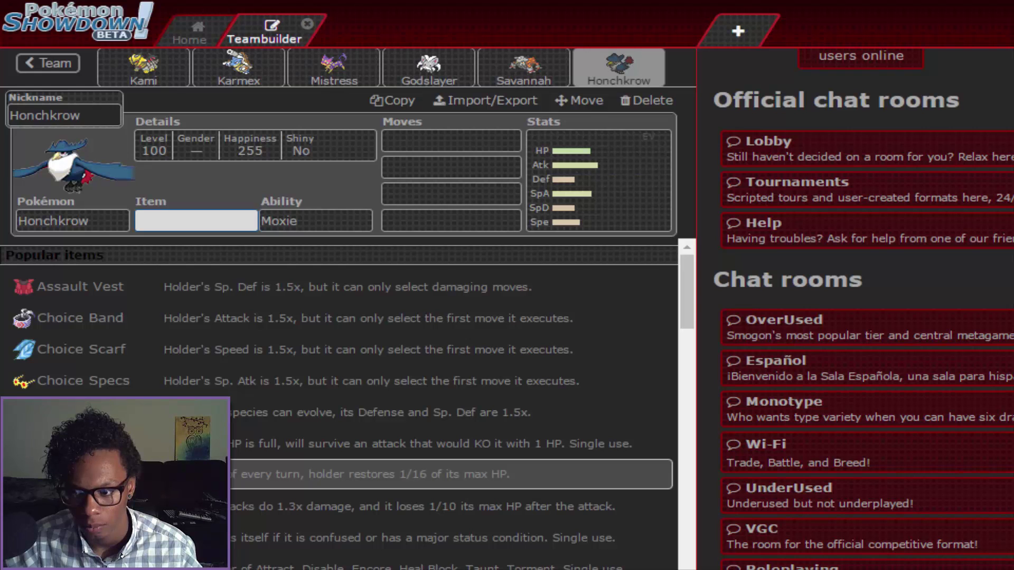
click(132, 507)
Enter Brave Bird, Sucker Punch and Roost as Honchkrow's first three moves.
click(438, 157)
click(441, 140)
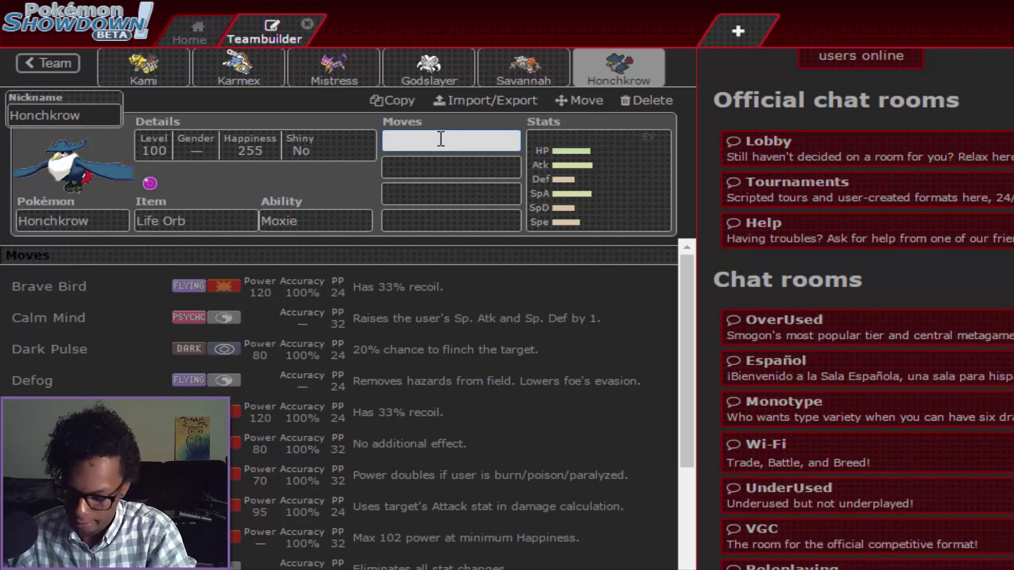
text(brave)
key(Return)
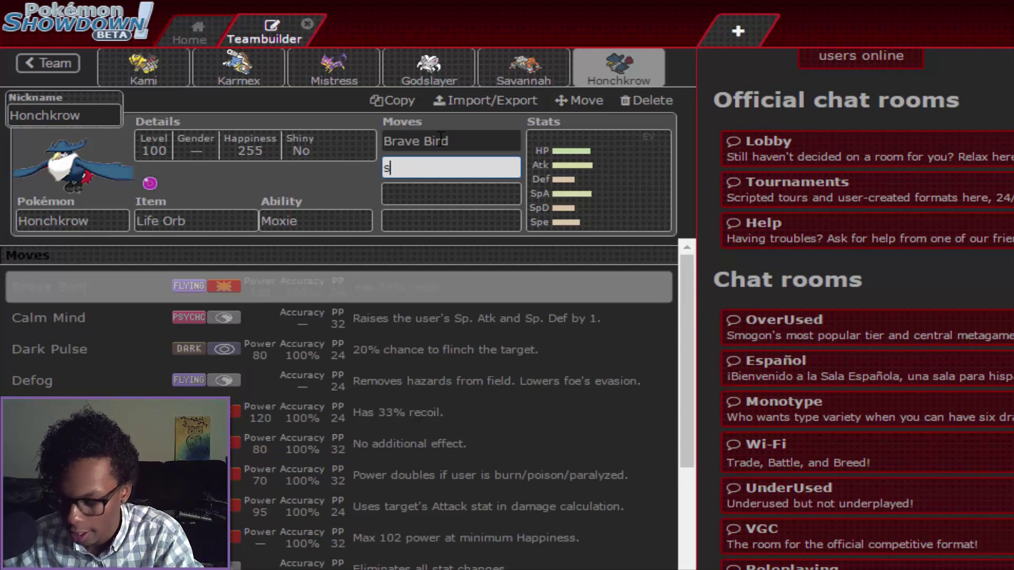
text(suck)
key(Return)
text(roost)
key(Return)
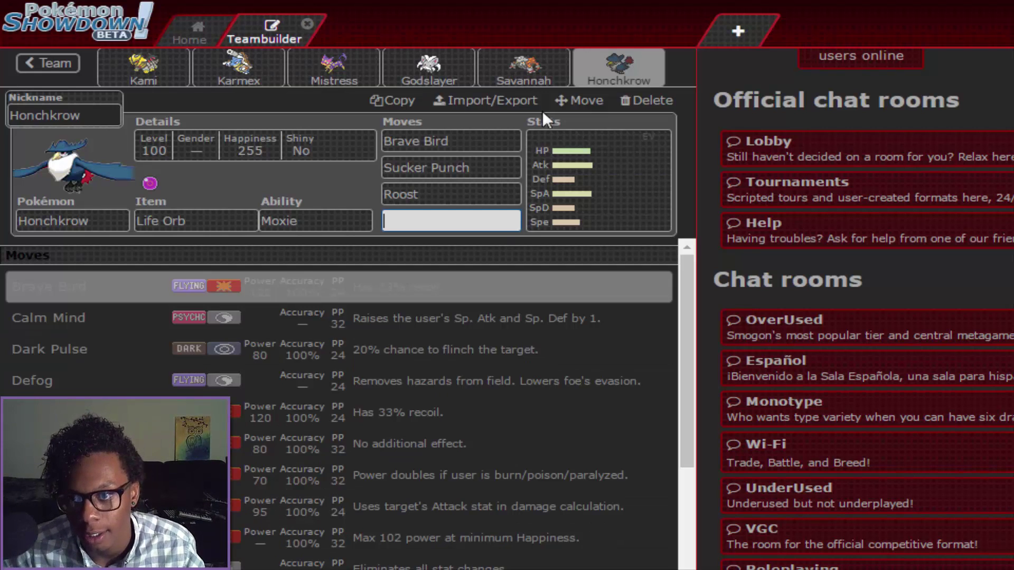
Check the team notes, then pick Foul Play from the move list as the fourth move.
scroll(338, 402, down, 10)
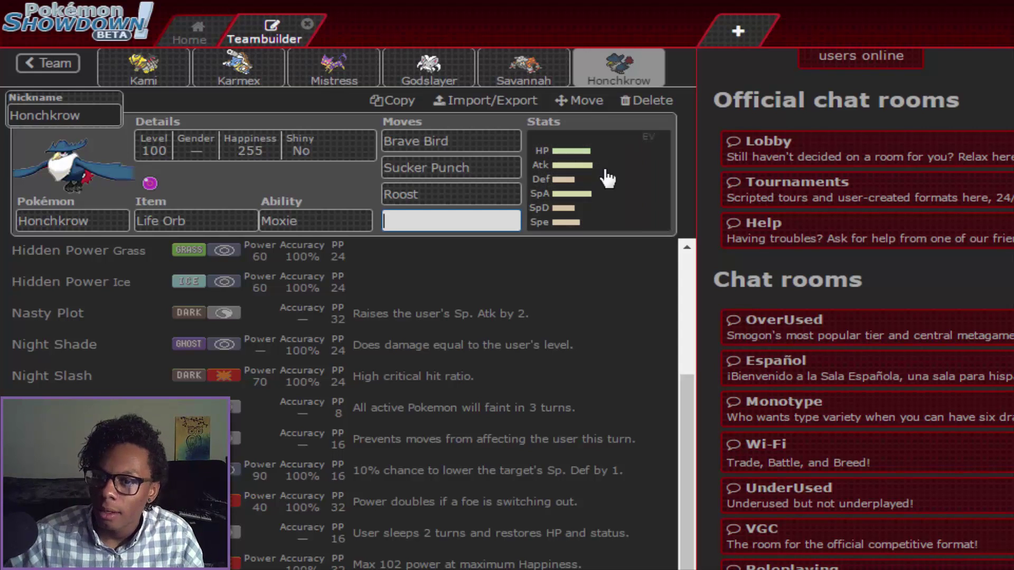
key(alt+Tab)
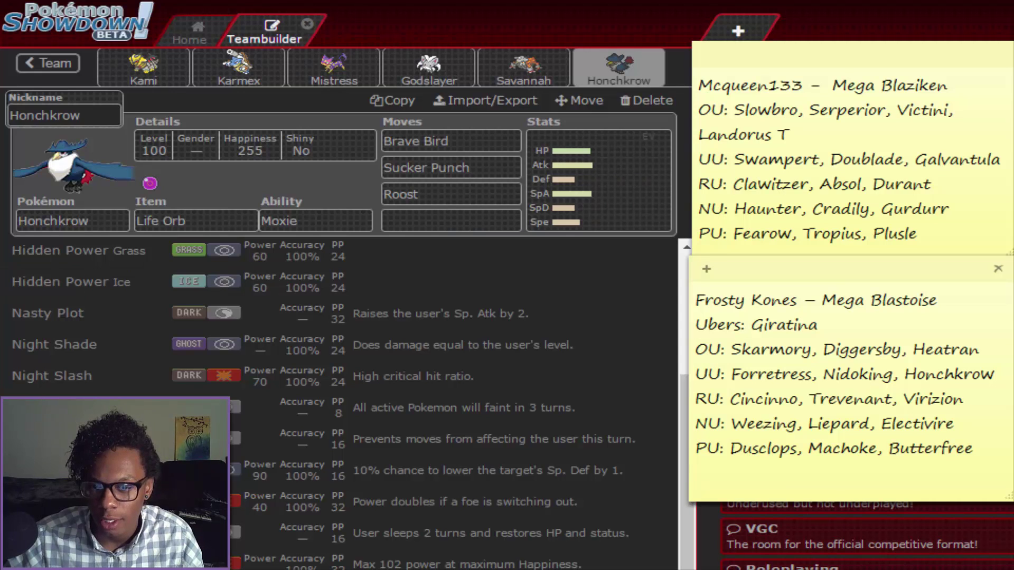
key(alt+Tab)
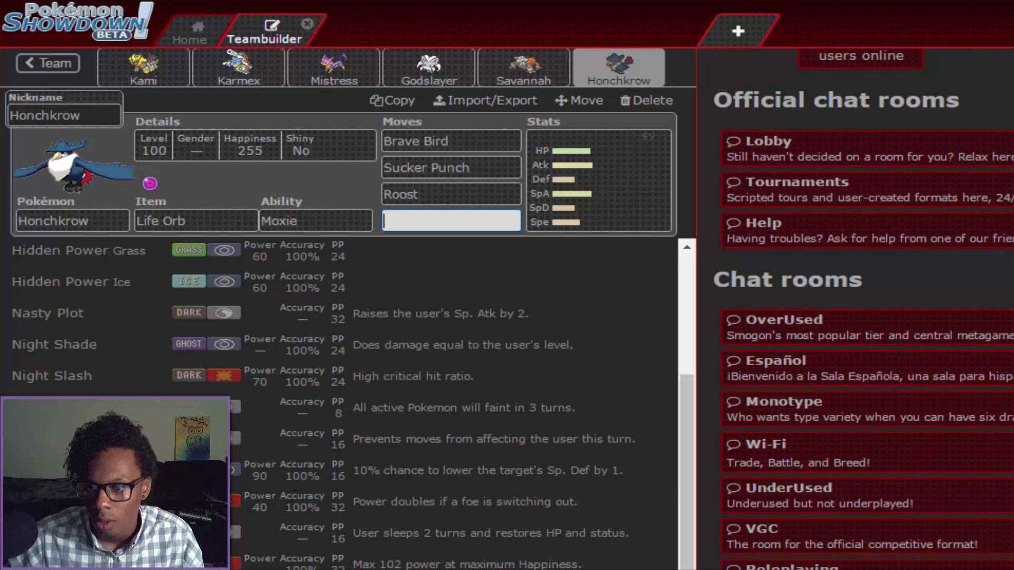
scroll(343, 401, up, 1)
scroll(343, 401, up, 2)
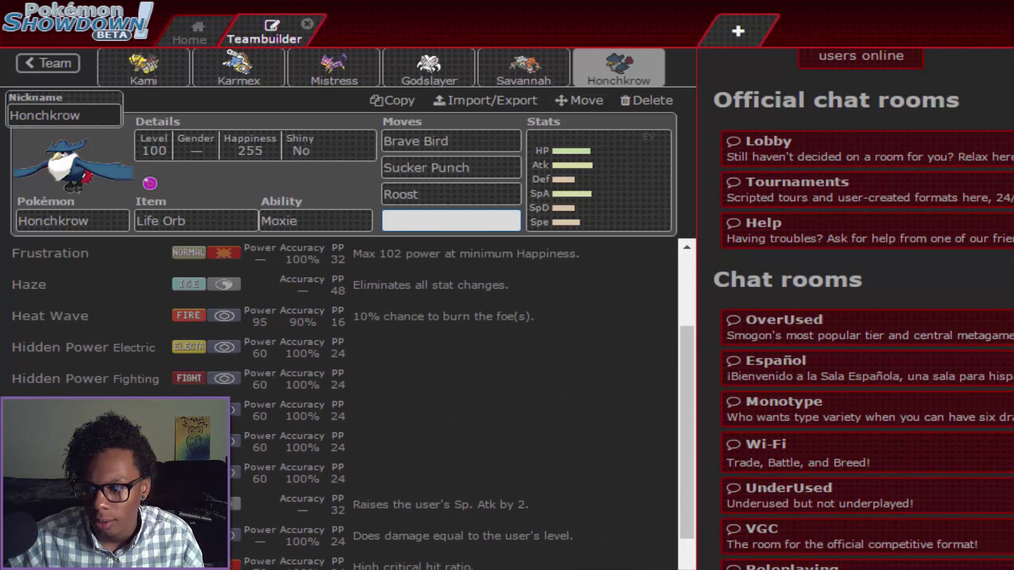
scroll(343, 401, up, 3)
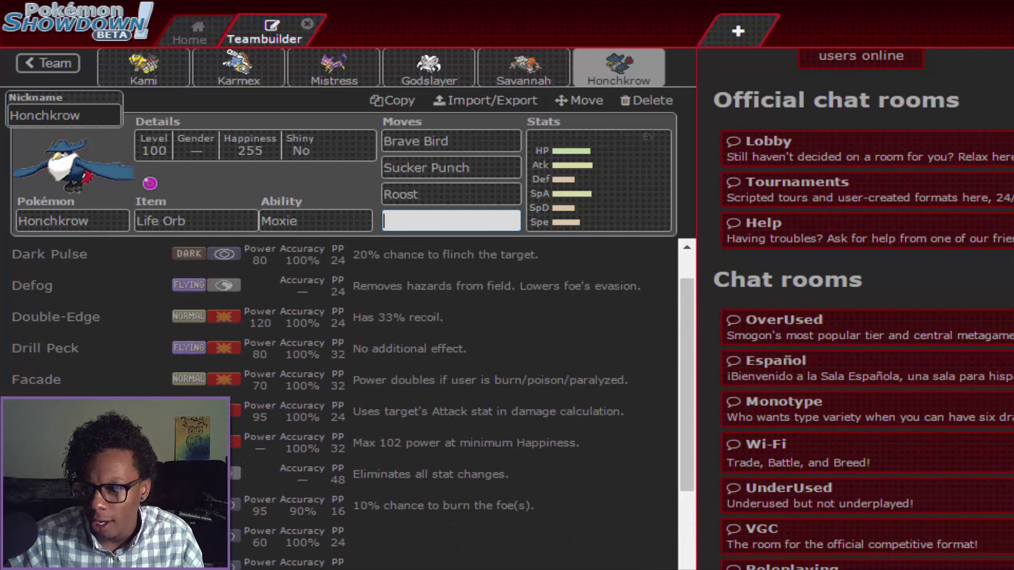
click(357, 414)
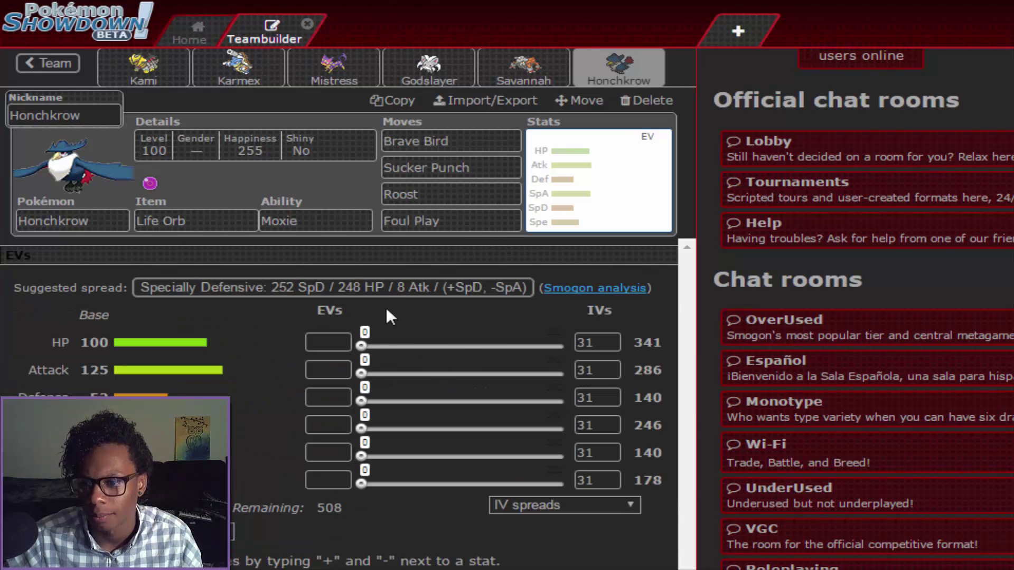
Start from the suggested spread, then set 0 SpD, 252+ Attack and 8 Defense EVs alongside 248 HP.
click(393, 293)
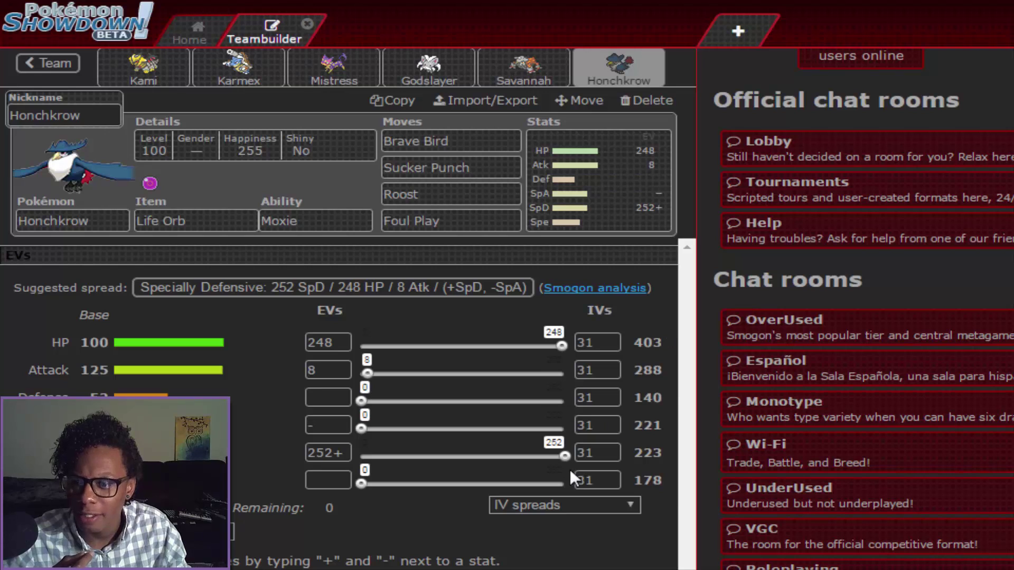
drag(565, 456, 361, 455)
drag(367, 374, 564, 373)
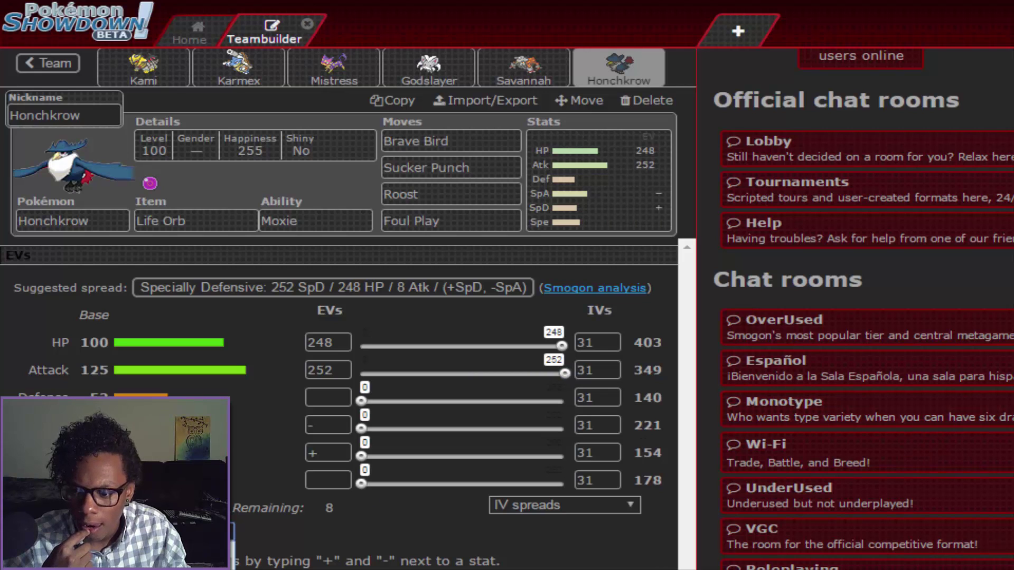
text(+)
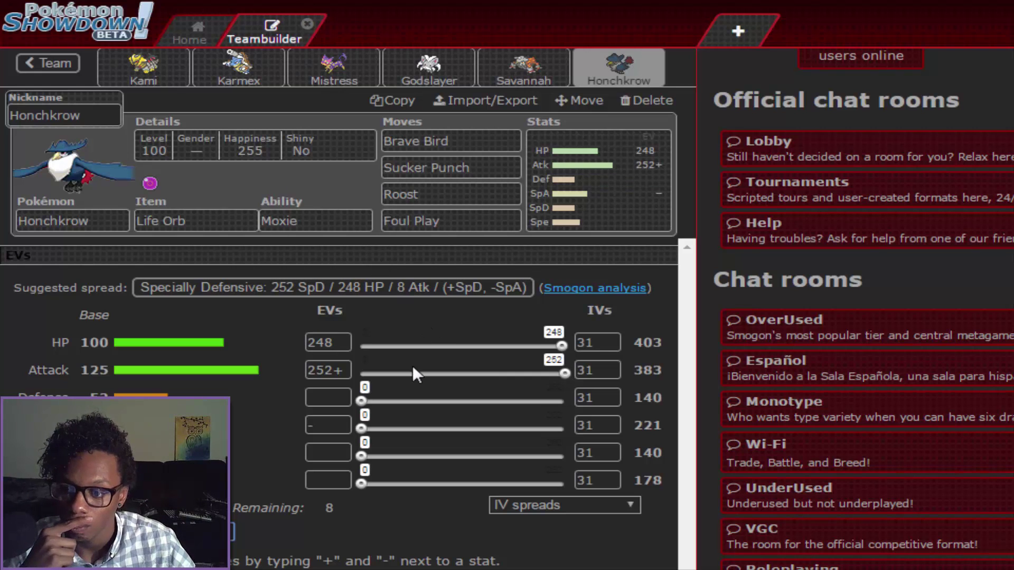
click(351, 397)
text(8)
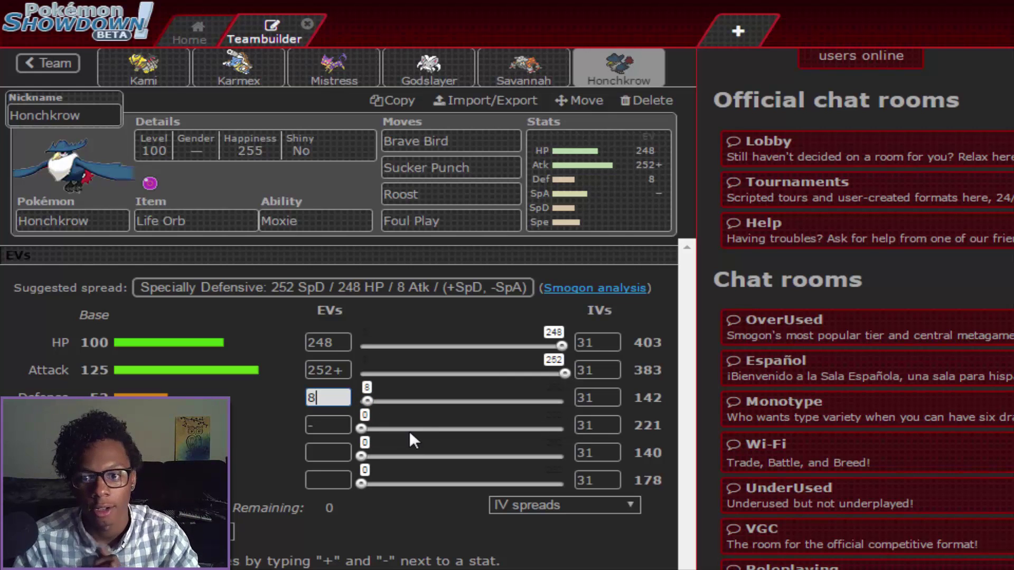
Keep Honchkrow non-shiny and give it the nickname 'Godfather'.
click(298, 152)
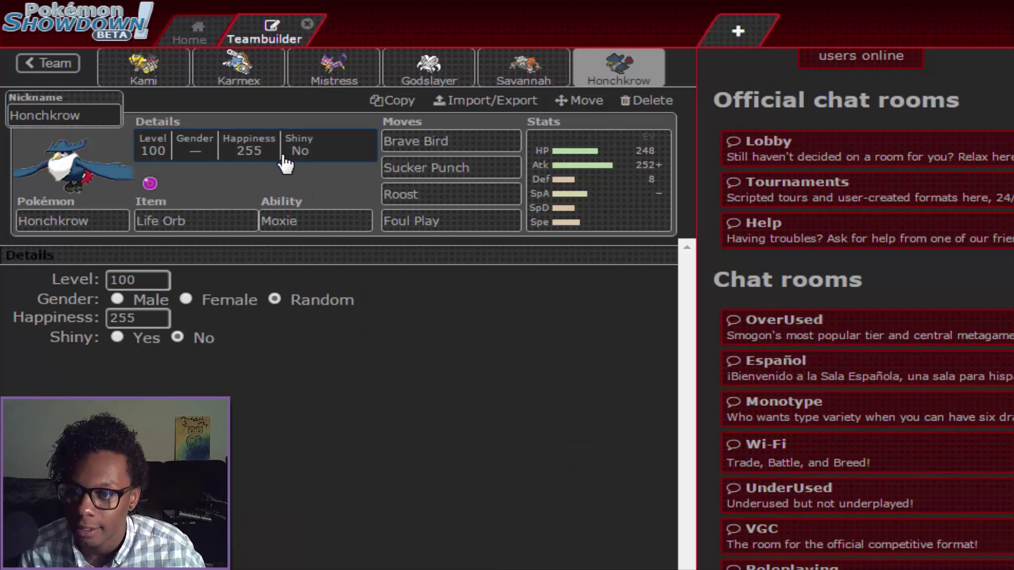
click(141, 338)
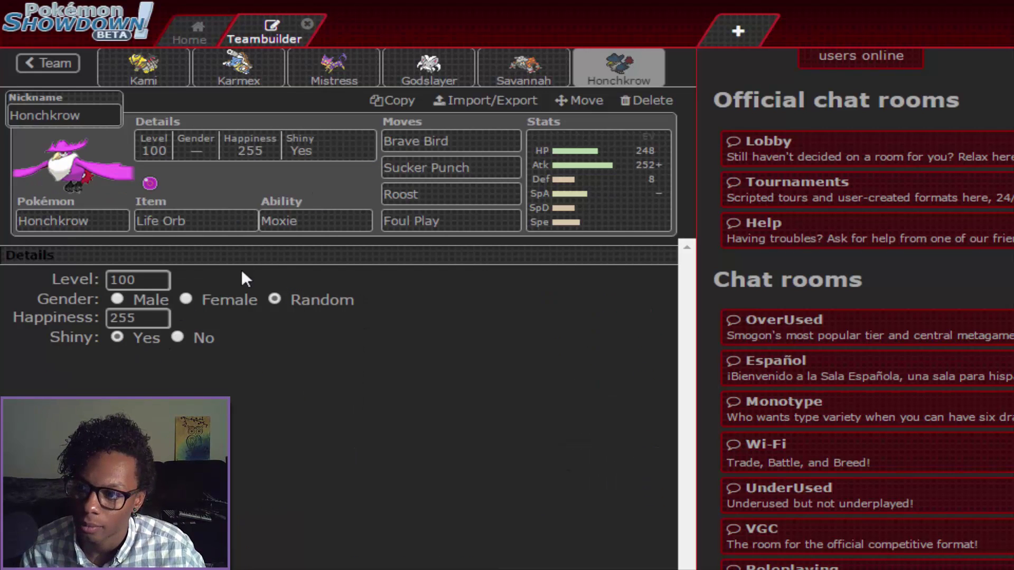
click(84, 114)
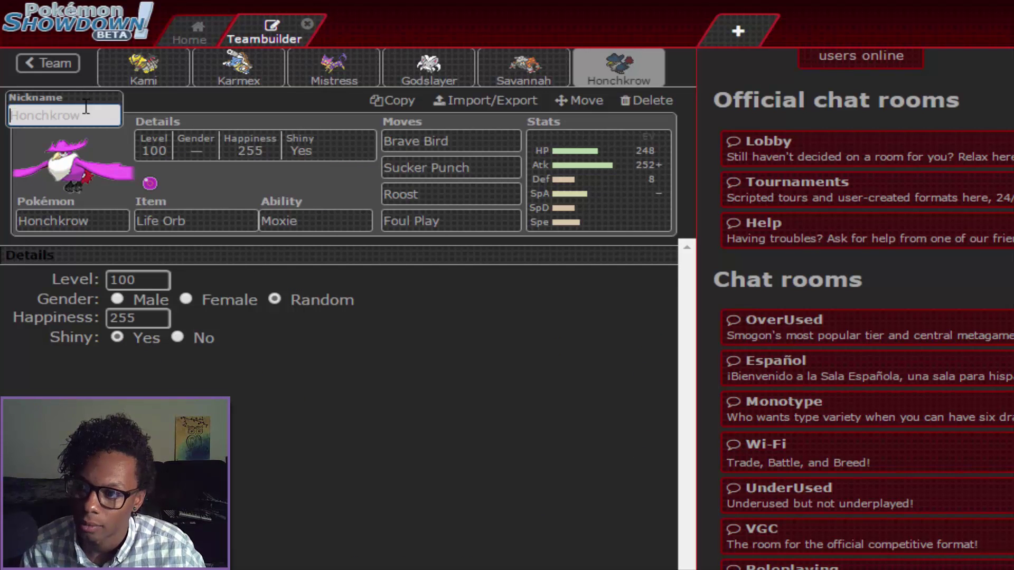
click(200, 337)
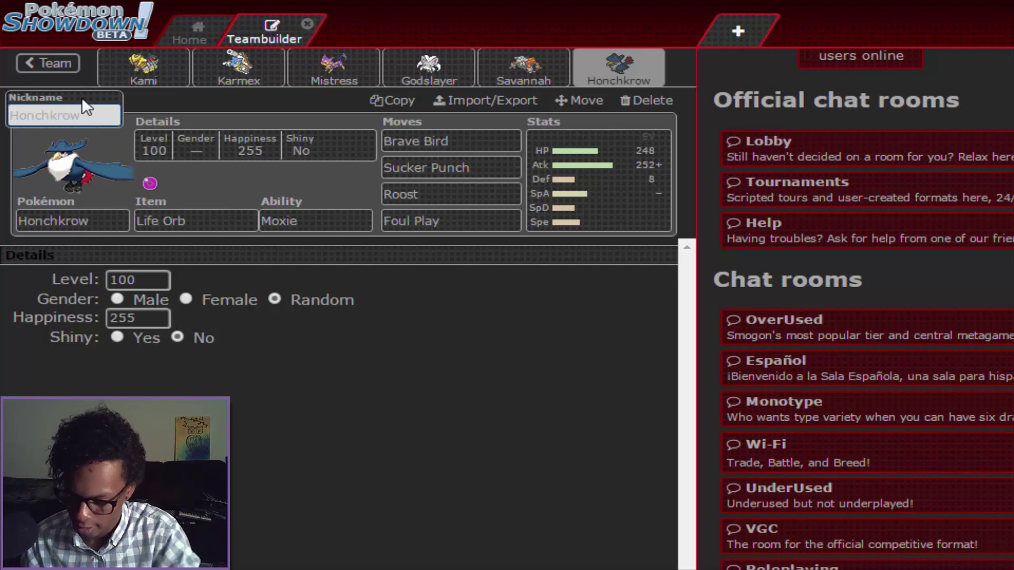
text(Godfateh)
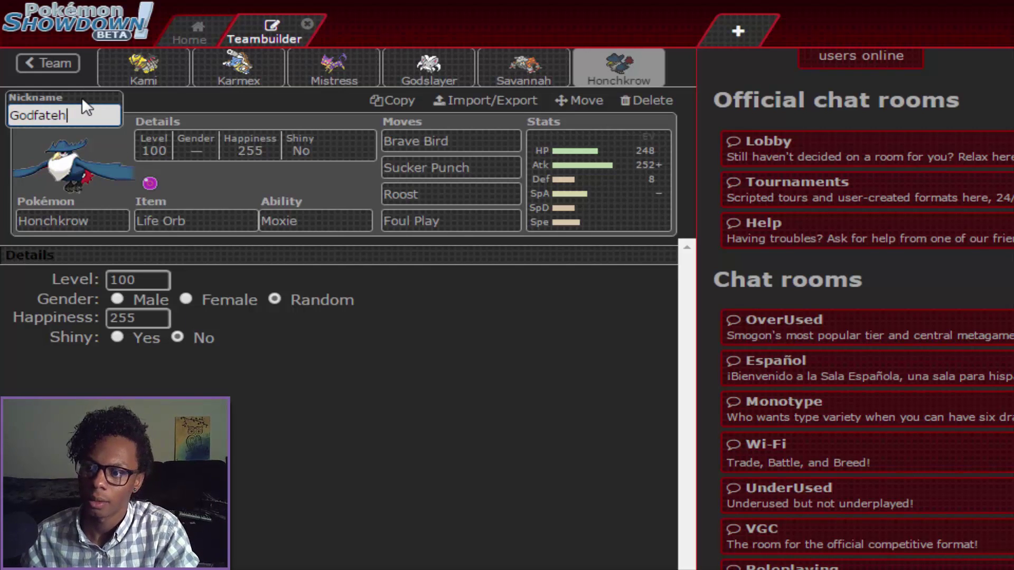
key(BackSpace)
key(BackSpace)
text(her)
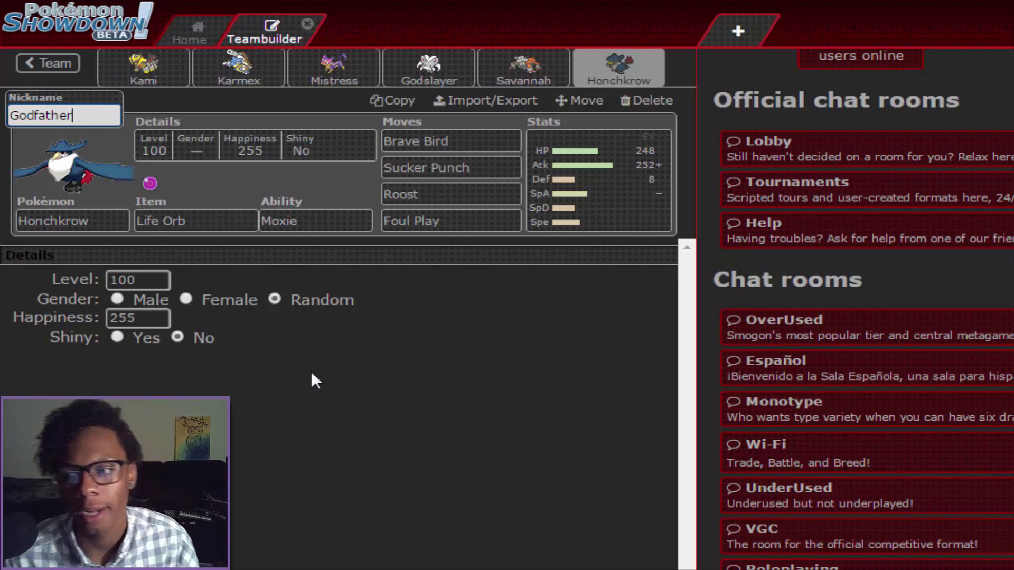
click(477, 365)
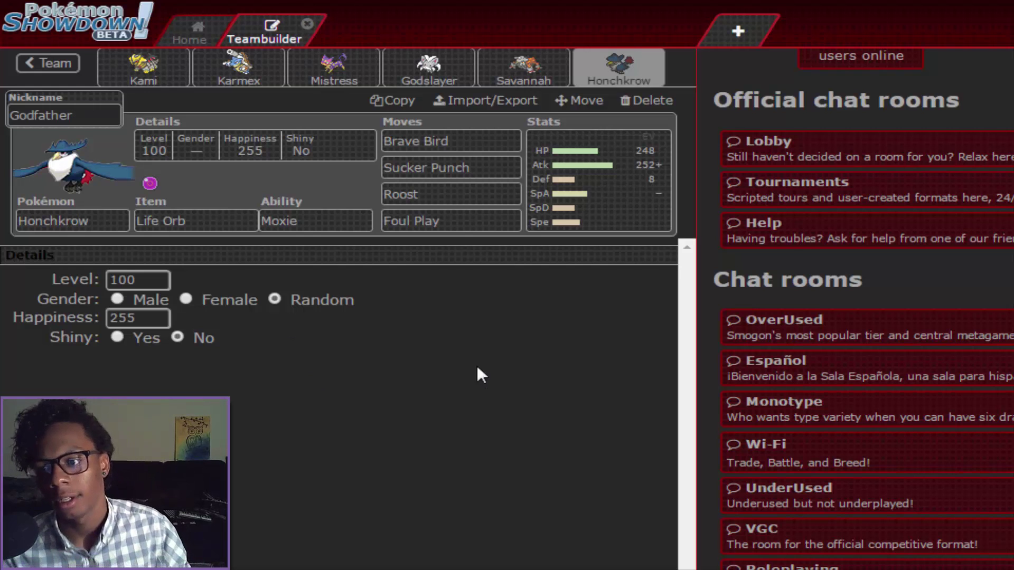
Review the sets of Kami, Karmex, Mistress, Godslayer and Savannah, then display the whole team.
click(169, 86)
click(252, 68)
click(355, 77)
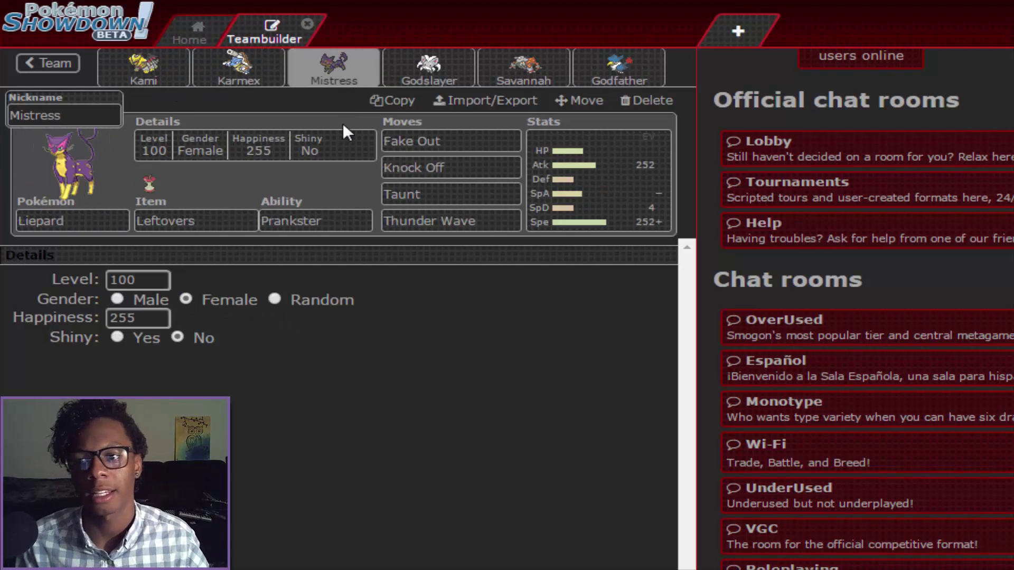
click(455, 85)
click(522, 65)
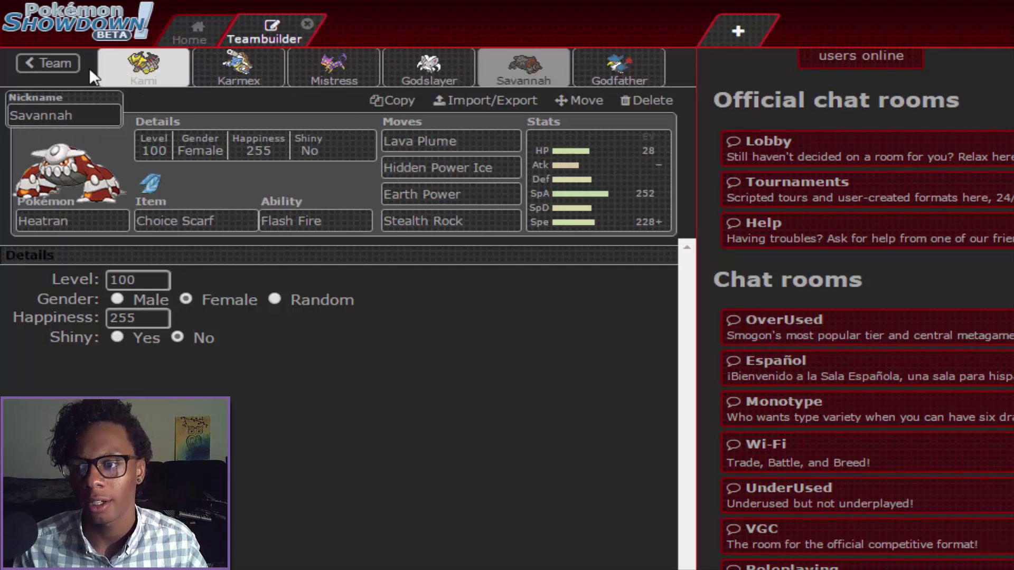
click(57, 64)
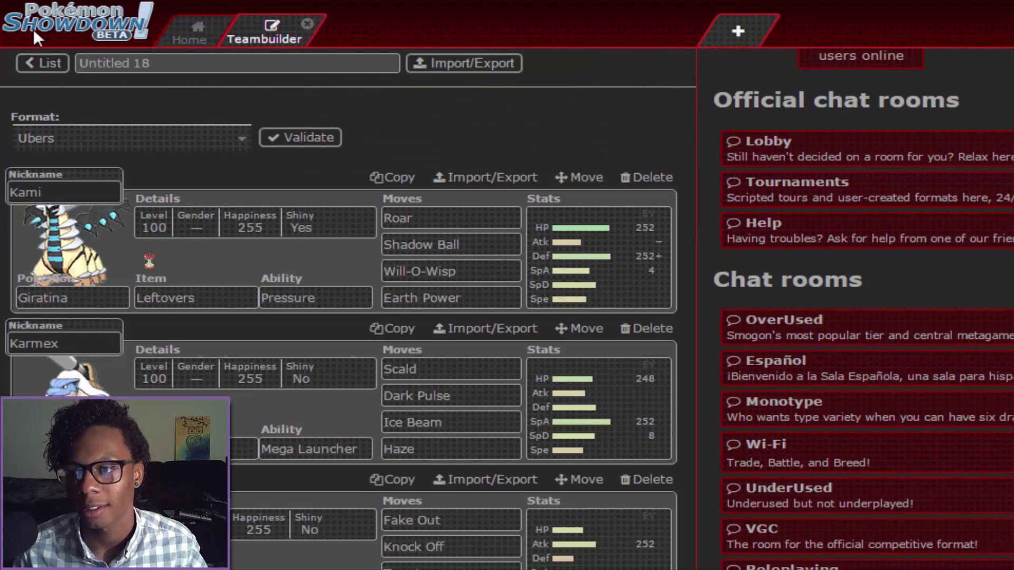
click(41, 63)
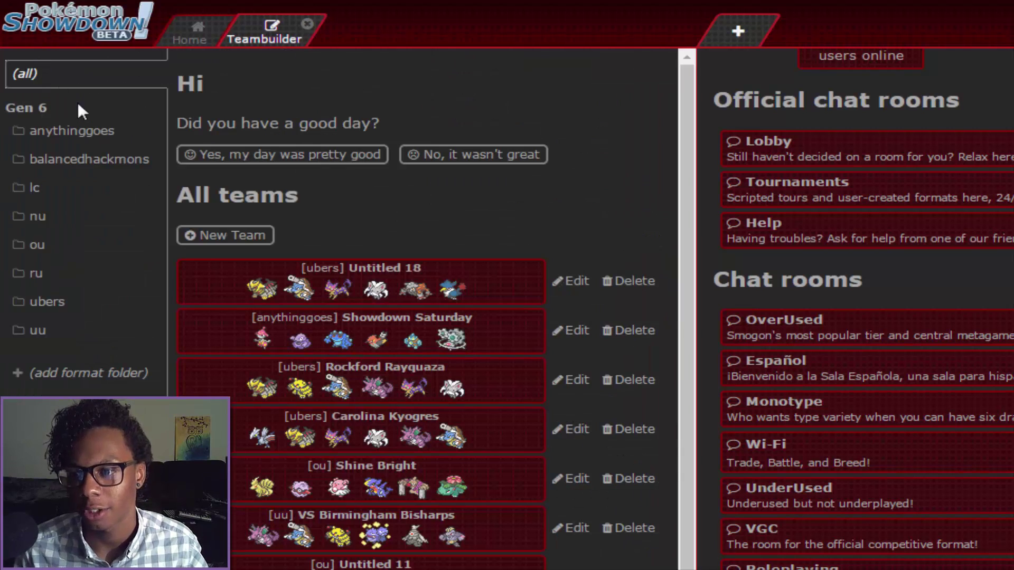
click(578, 293)
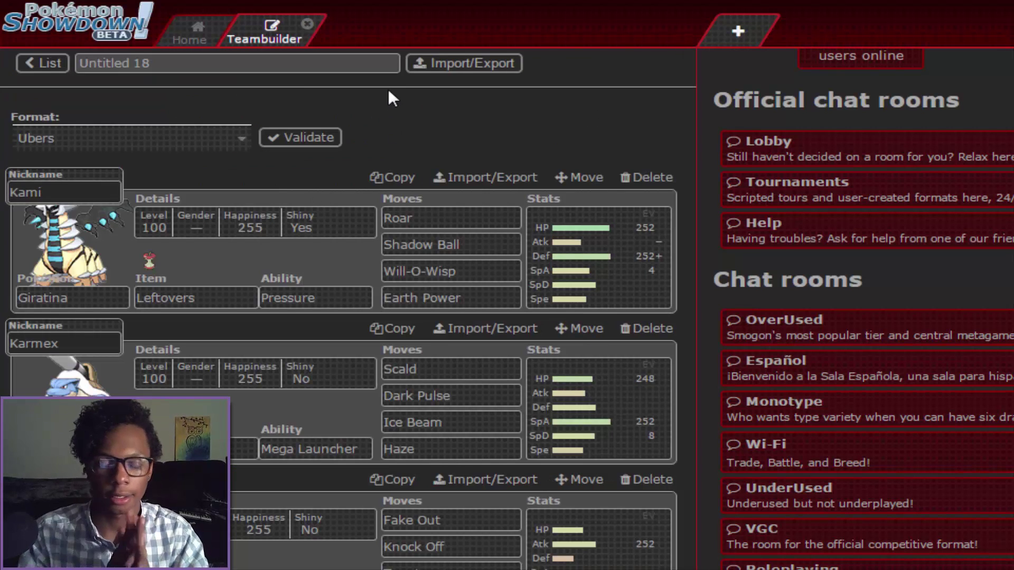